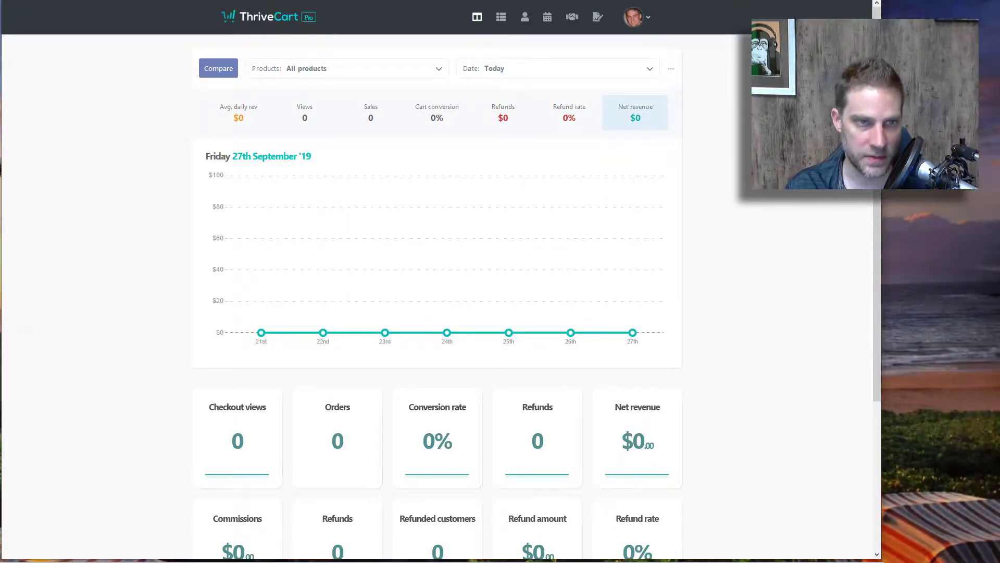
Step: Bring the Opera window with SamCart's pricing page (Pro $99, Premium $199) to the front
{"action": "key", "text": "alt+Tab"}
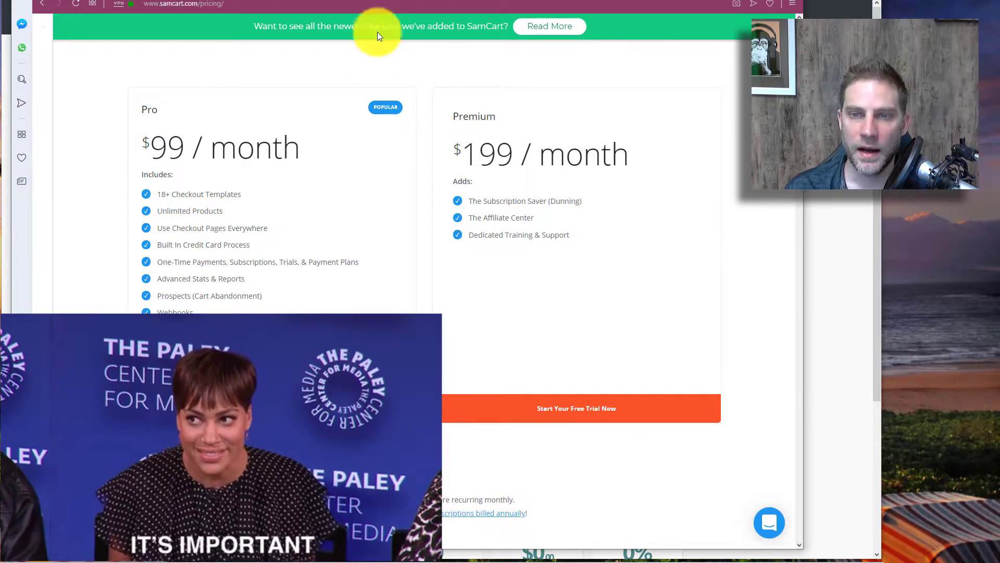
{"action": "scroll", "coordinate": [373, 246], "scroll_direction": "up", "scroll_amount": 3}
{"action": "scroll", "coordinate": [373, 246], "scroll_direction": "down", "scroll_amount": 1}
{"action": "scroll", "coordinate": [373, 251], "scroll_direction": "up", "scroll_amount": 1}
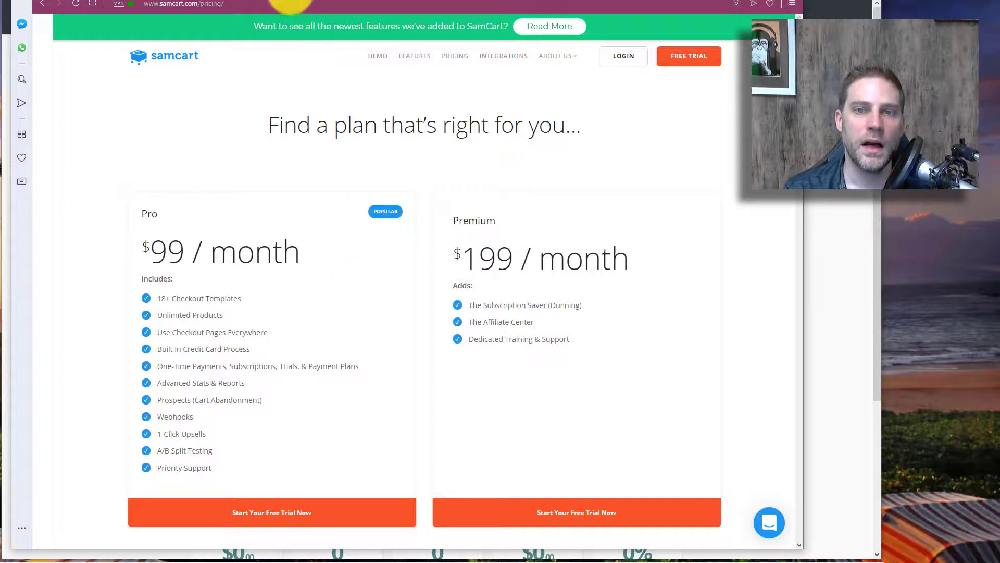
{"action": "left_click", "coordinate": [326, 1]}
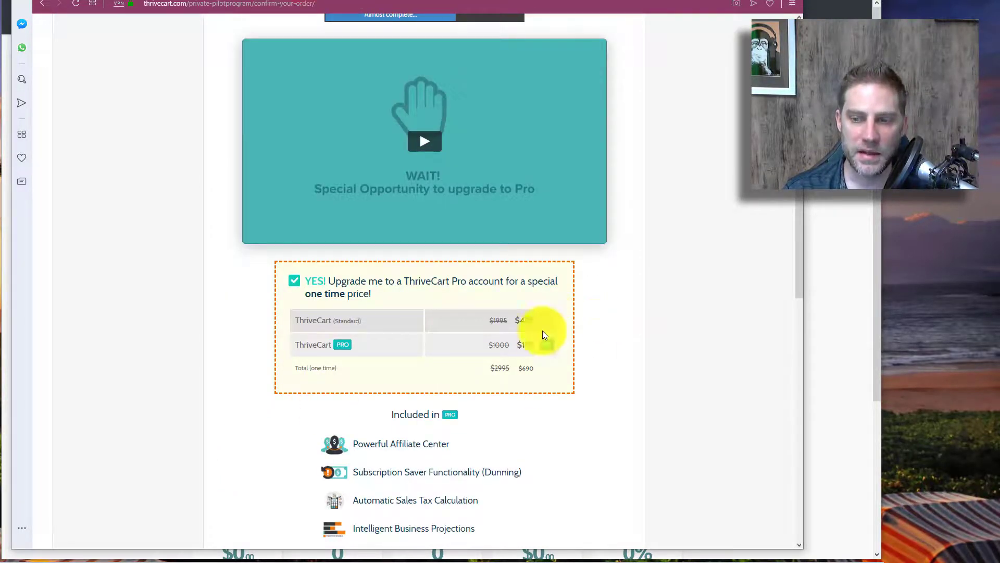
{"action": "left_click", "coordinate": [542, 348]}
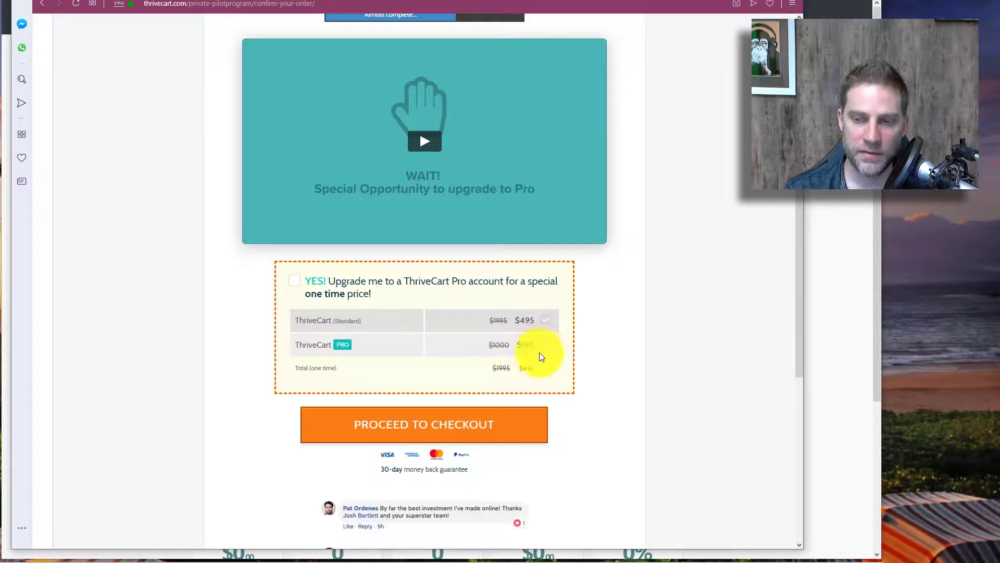
{"action": "left_click", "coordinate": [545, 348]}
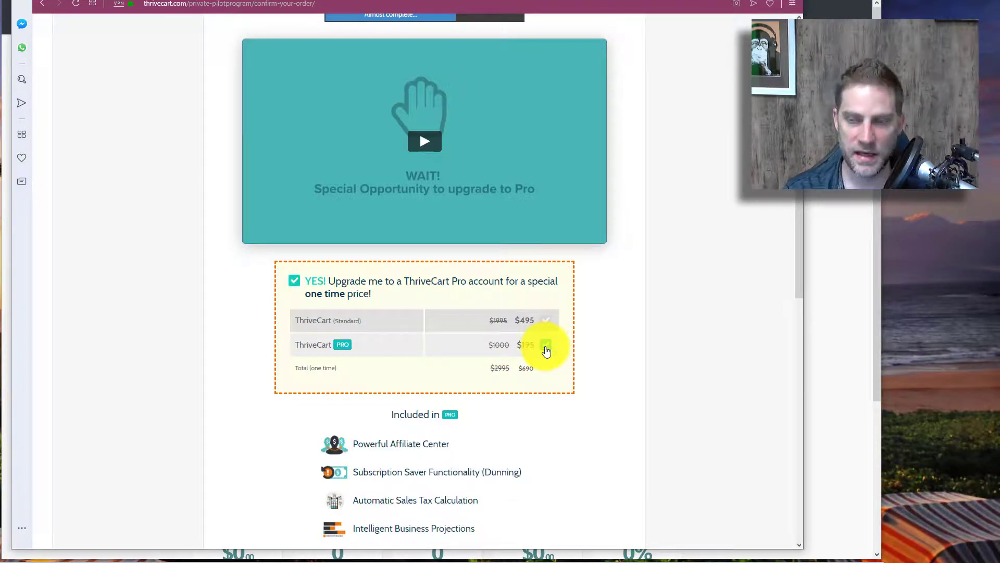
{"action": "scroll", "coordinate": [546, 352], "scroll_direction": "up", "scroll_amount": 1}
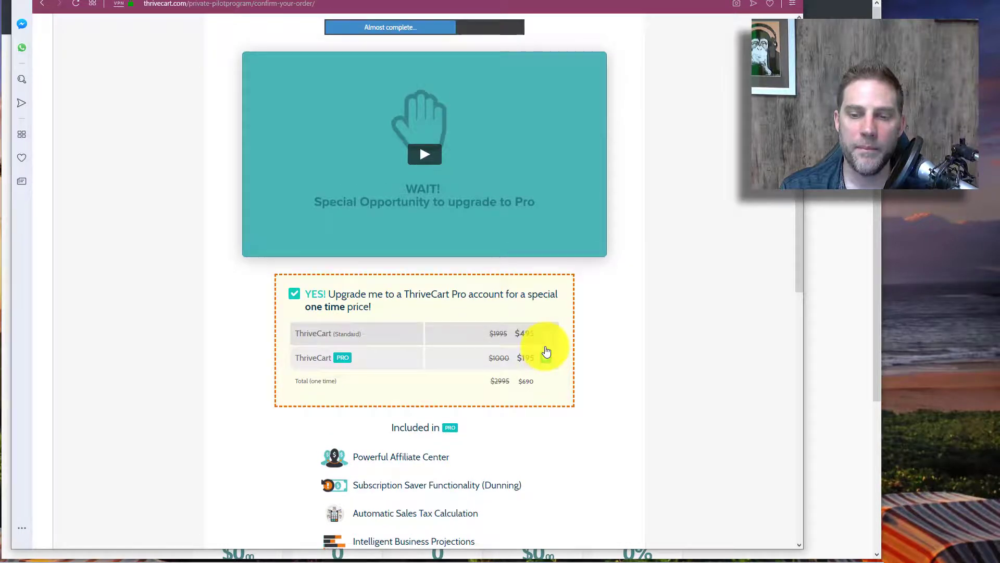
{"action": "scroll", "coordinate": [545, 346], "scroll_direction": "down", "scroll_amount": 2}
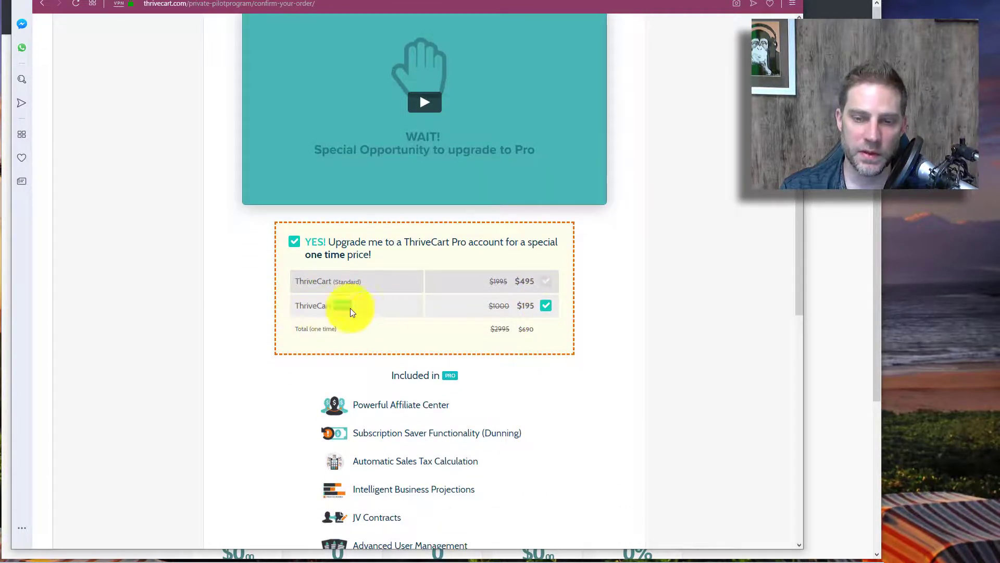
{"action": "scroll", "coordinate": [438, 295], "scroll_direction": "down", "scroll_amount": 2}
{"action": "left_click", "coordinate": [547, 268]}
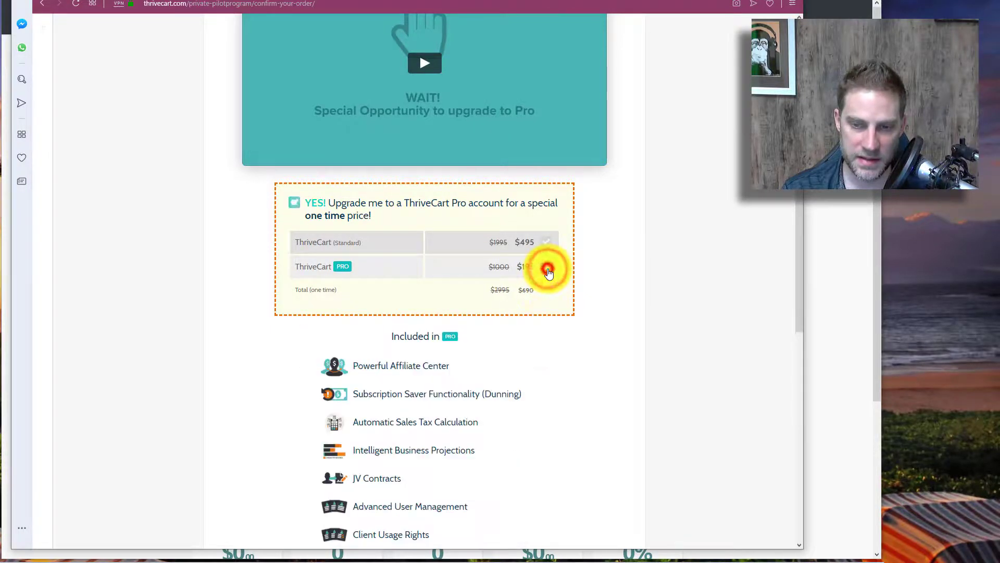
{"action": "scroll", "coordinate": [408, 414], "scroll_direction": "down", "scroll_amount": 2}
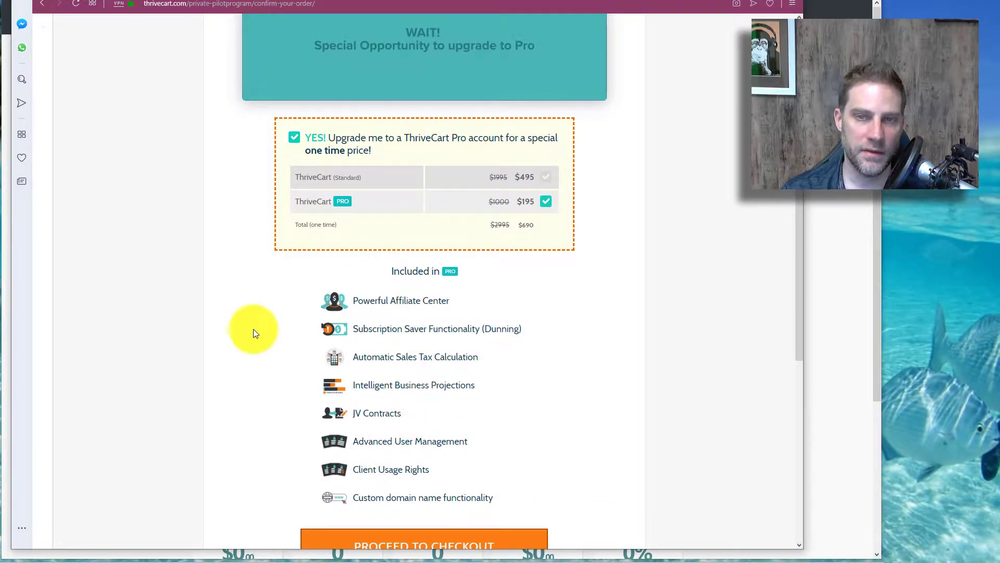
{"action": "scroll", "coordinate": [248, 339], "scroll_direction": "up", "scroll_amount": 4}
{"action": "scroll", "coordinate": [248, 337], "scroll_direction": "up", "scroll_amount": 2}
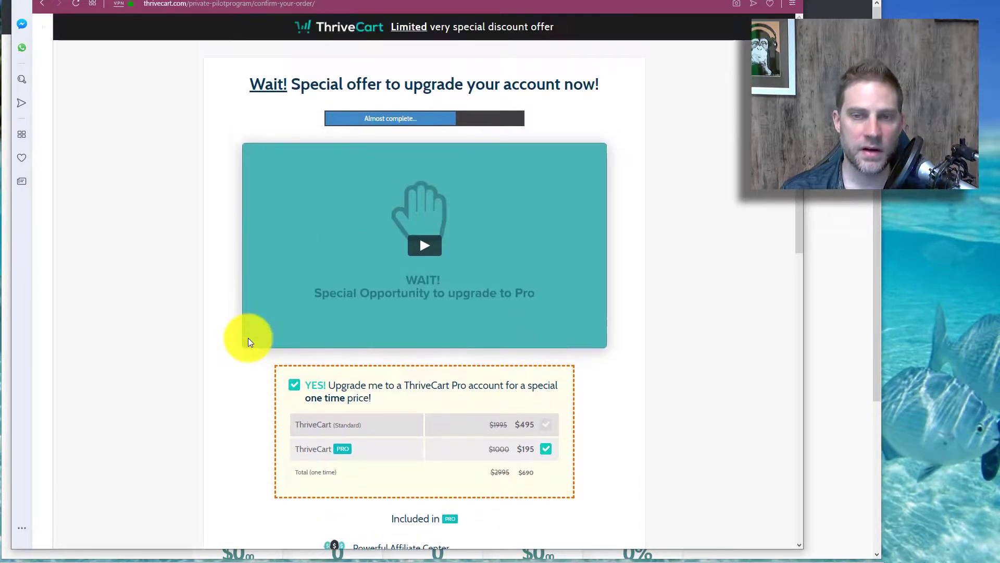
{"action": "scroll", "coordinate": [248, 337], "scroll_direction": "down", "scroll_amount": 2}
{"action": "scroll", "coordinate": [276, 344], "scroll_direction": "down", "scroll_amount": 2}
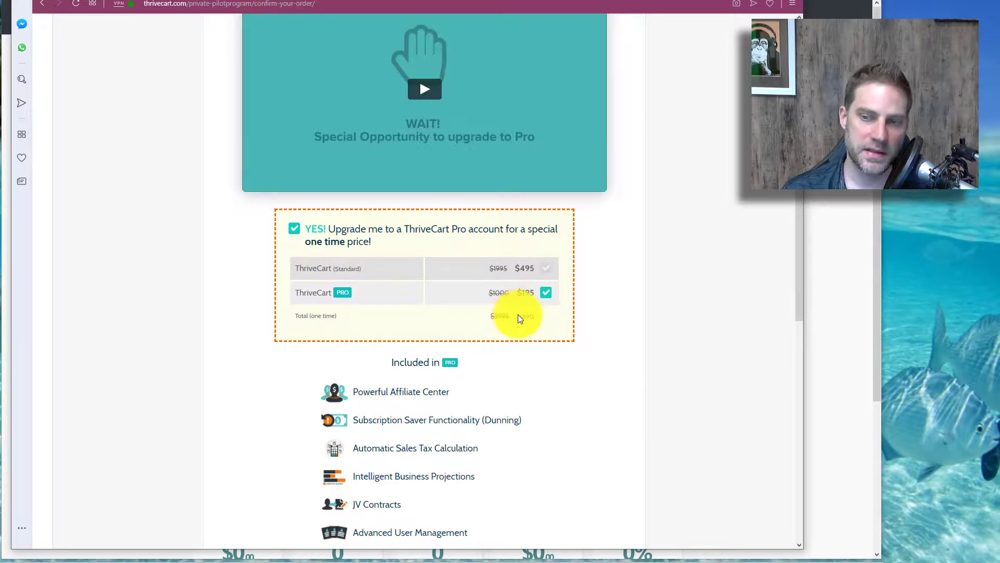
{"action": "left_click", "coordinate": [539, 321]}
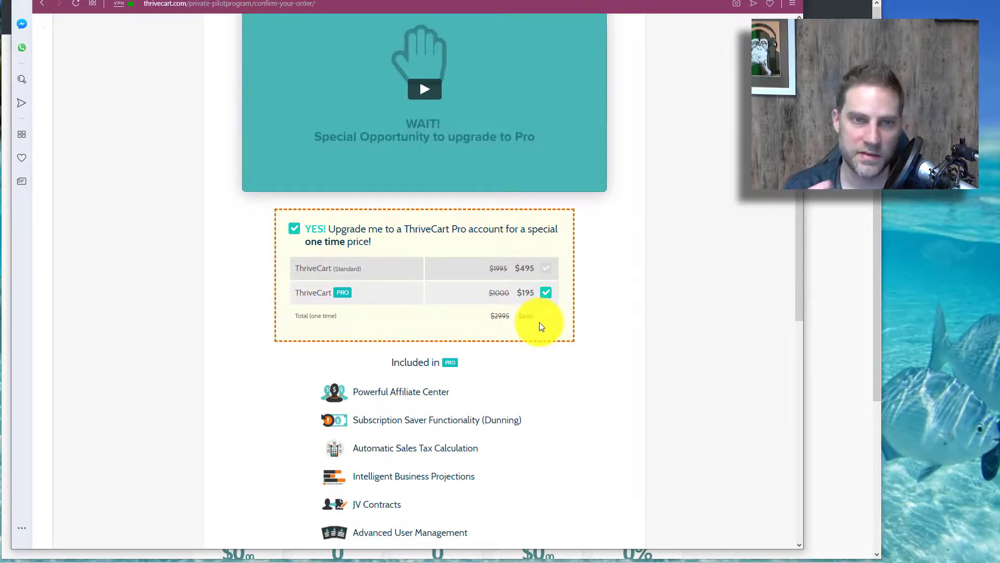
{"action": "left_click", "coordinate": [539, 323]}
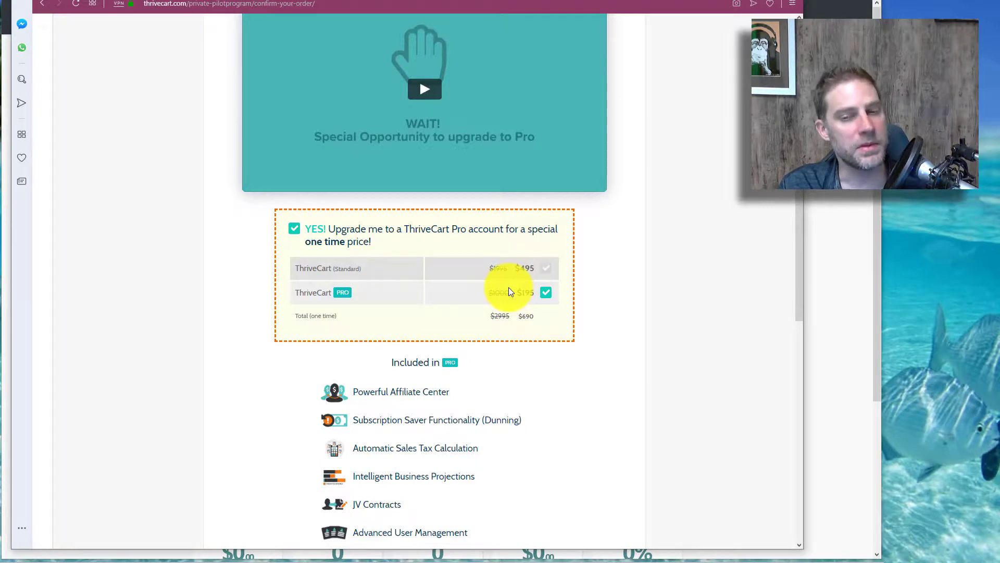
{"action": "scroll", "coordinate": [495, 307], "scroll_direction": "up", "scroll_amount": 1}
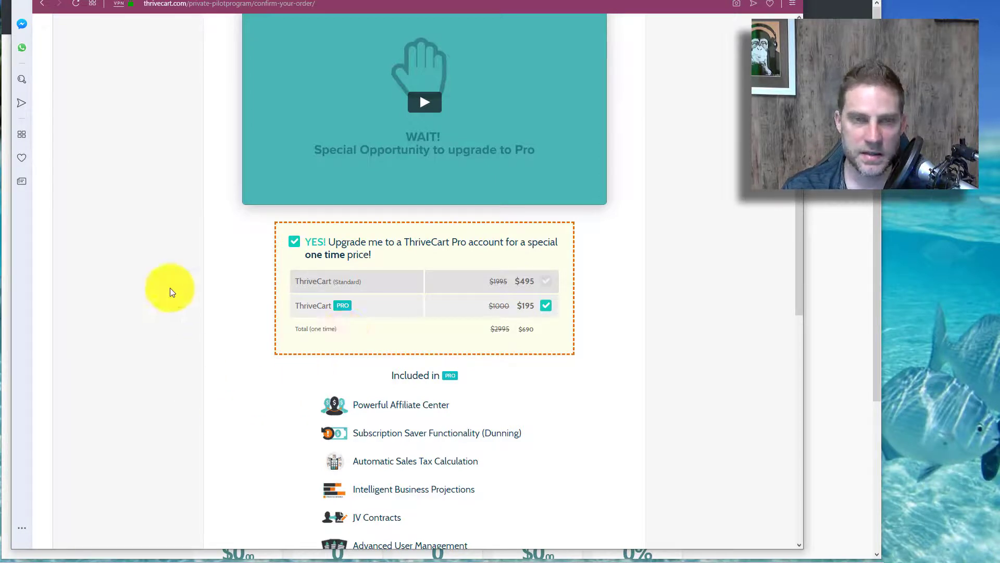
Step: Compare SamCart's Pro $99 price with ThriveCart's $2995 and $690 one-time upgrade totals
{"action": "left_click", "coordinate": [85, 1]}
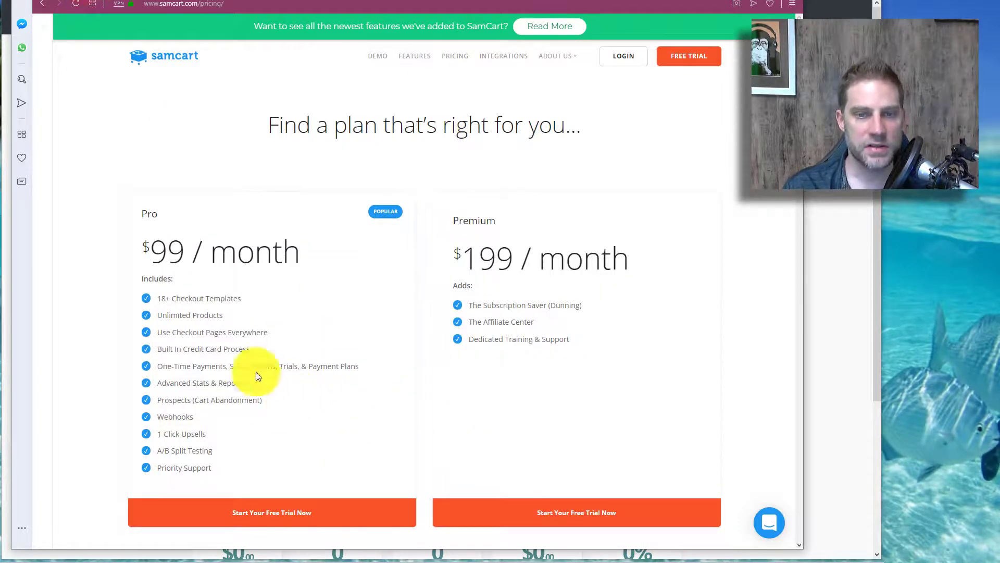
{"action": "double_click", "coordinate": [159, 256]}
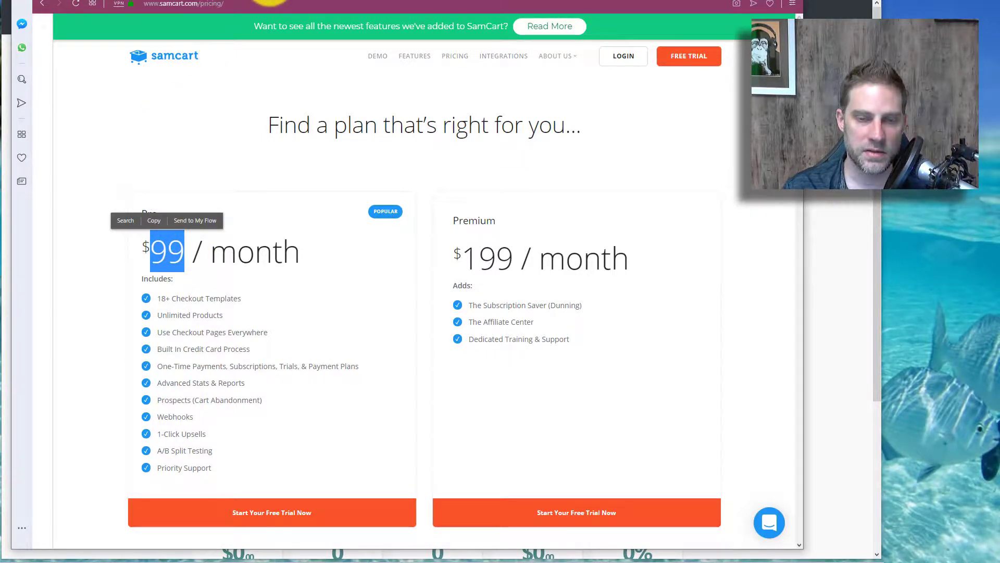
{"action": "left_click", "coordinate": [271, 2]}
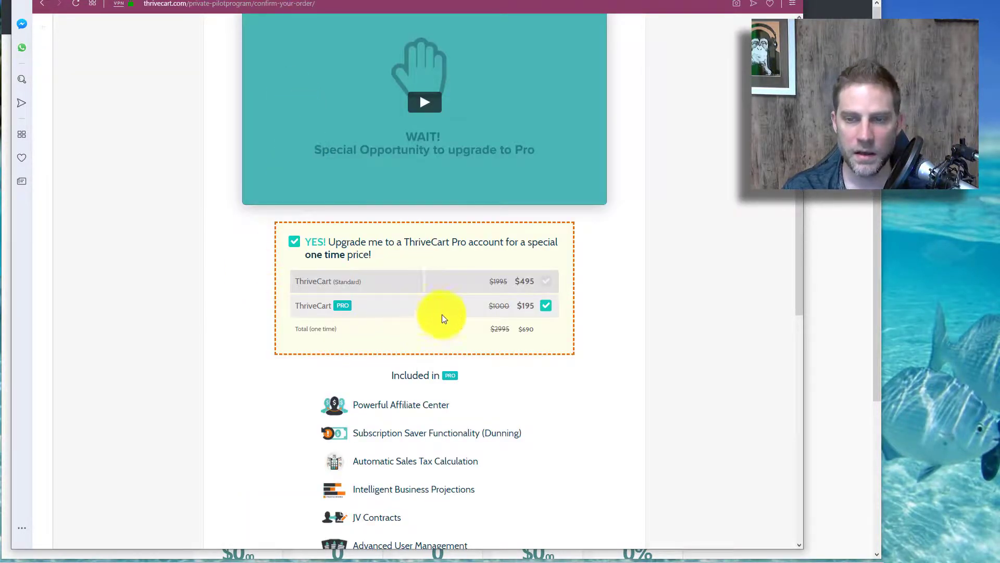
{"action": "left_click_drag", "start_coordinate": [535, 329], "coordinate": [478, 330]}
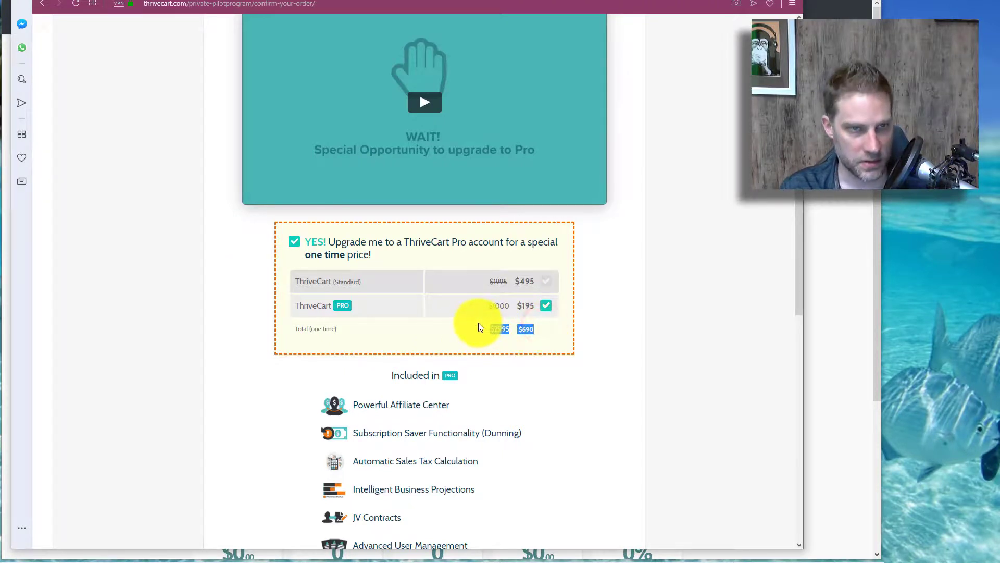
{"action": "left_click", "coordinate": [466, 334]}
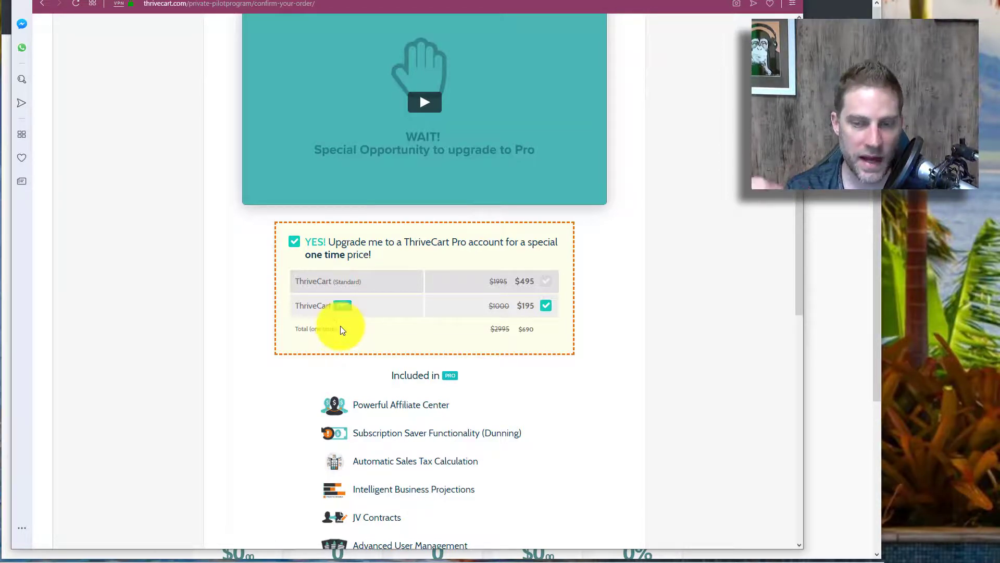
{"action": "left_click", "coordinate": [339, 326]}
{"action": "left_click", "coordinate": [292, 332]}
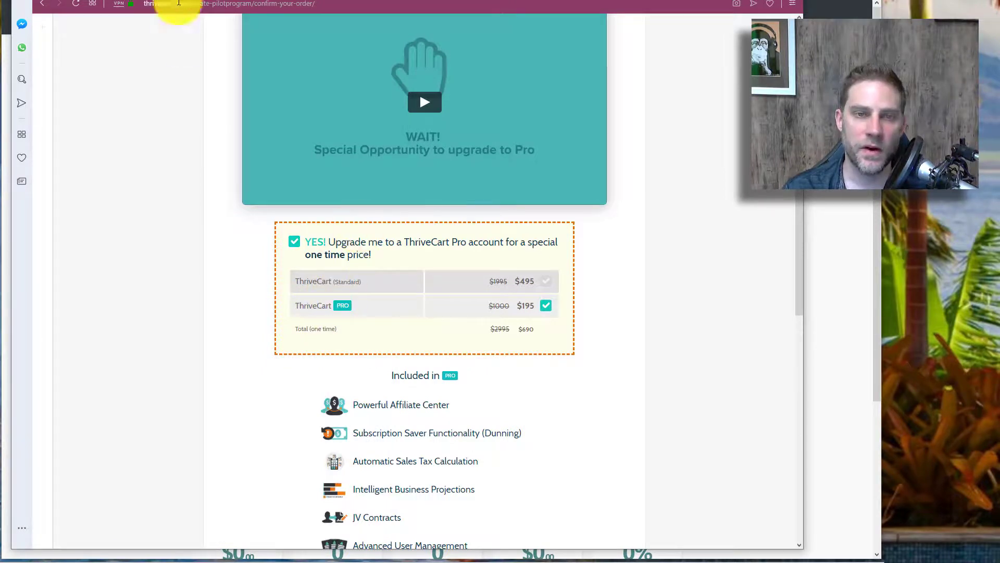
Step: Return to SamCart's pricing page and look over the Pro $99 and Premium $199 plans
{"action": "left_click", "coordinate": [77, 1]}
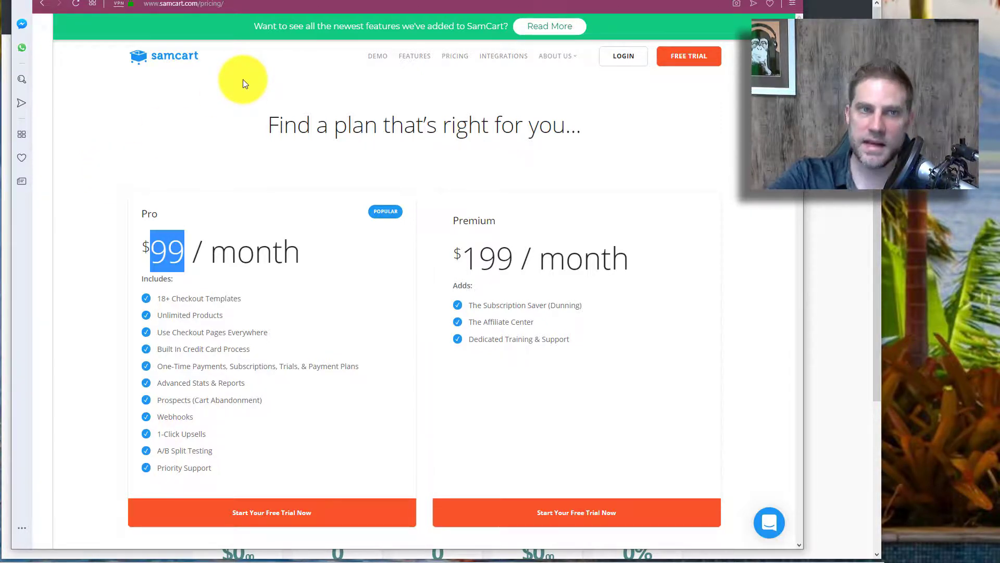
{"action": "scroll", "coordinate": [203, 157], "scroll_direction": "down", "scroll_amount": 1}
{"action": "scroll", "coordinate": [189, 250], "scroll_direction": "up", "scroll_amount": 1}
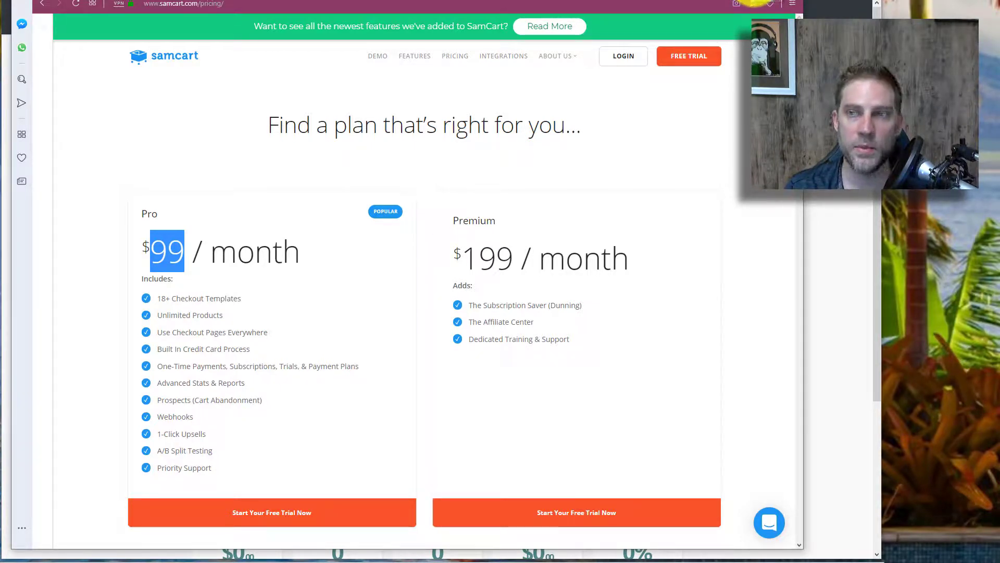
Step: Start a new digital ThriveCart product named 'Test video product'
{"action": "left_click", "coordinate": [754, 1]}
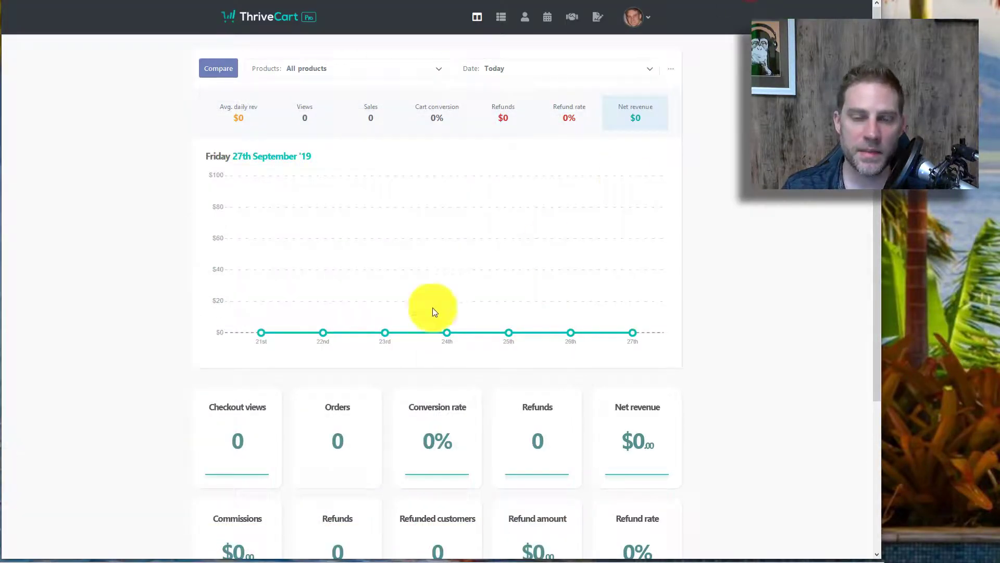
{"action": "left_click", "coordinate": [97, 385]}
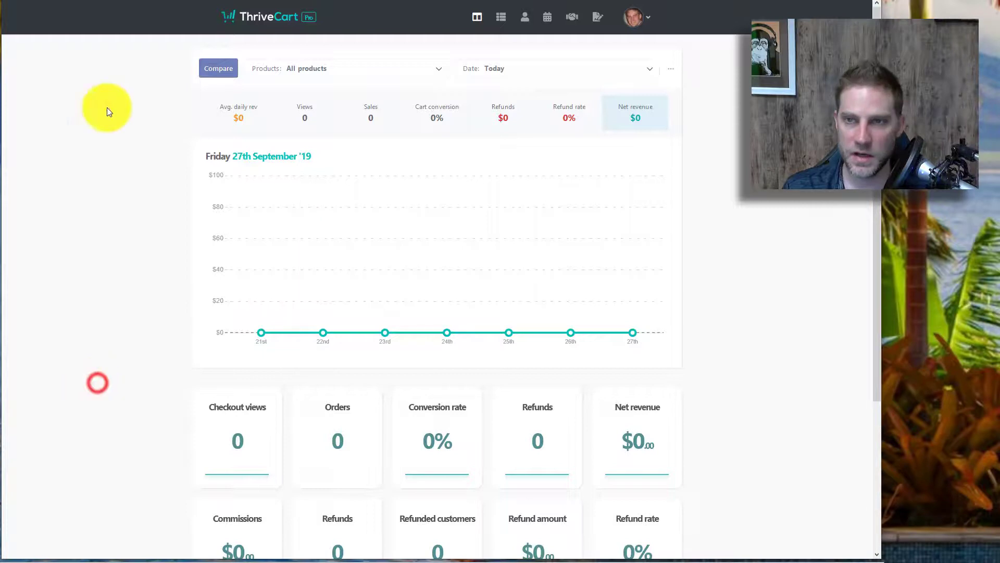
{"action": "left_click", "coordinate": [500, 20]}
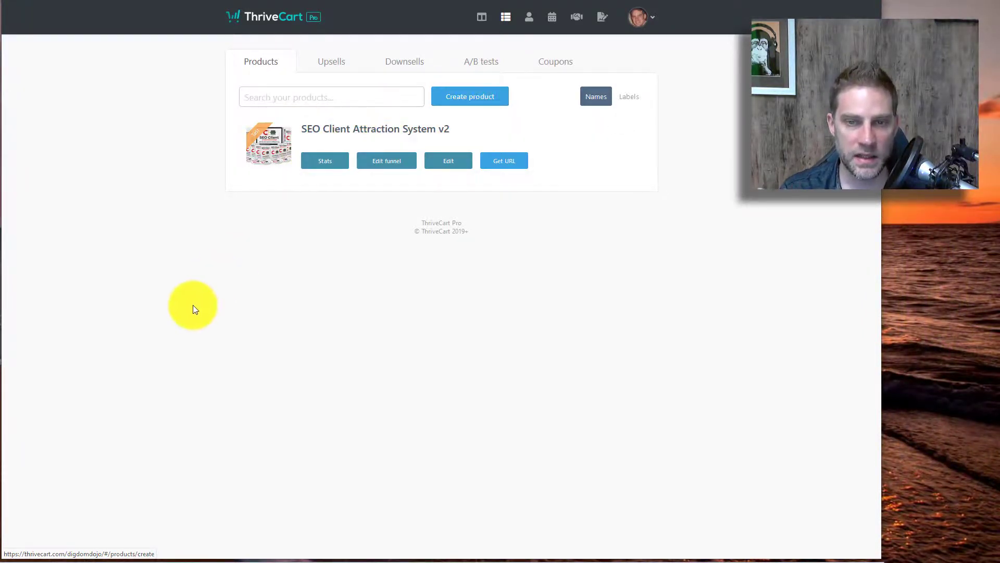
{"action": "left_click", "coordinate": [191, 306]}
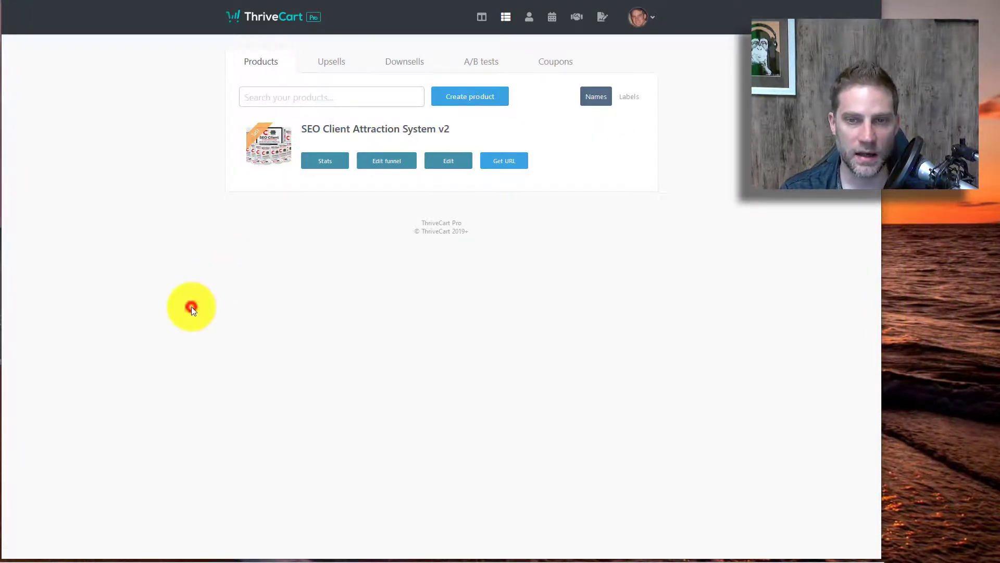
{"action": "left_click", "coordinate": [453, 96]}
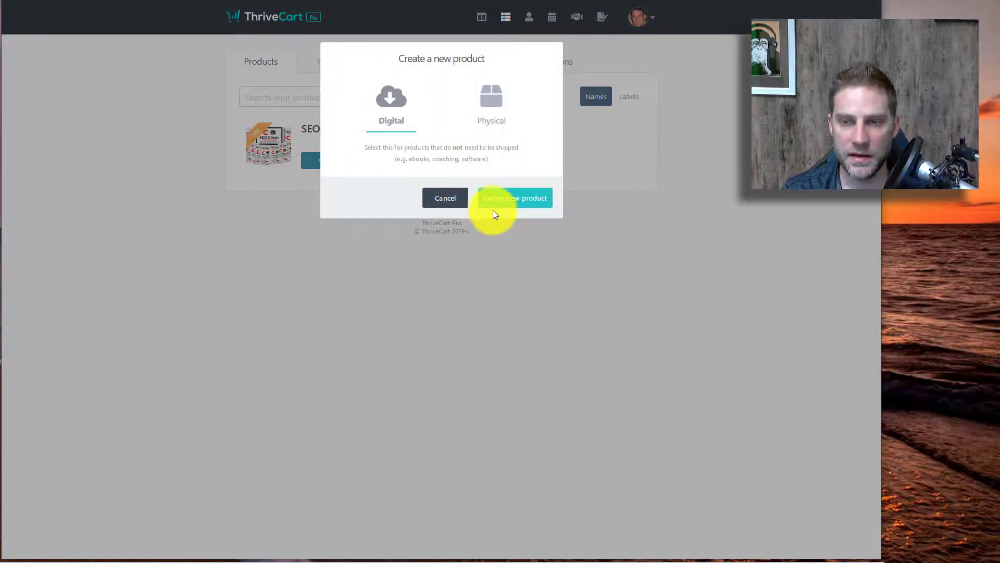
{"action": "left_click", "coordinate": [500, 194]}
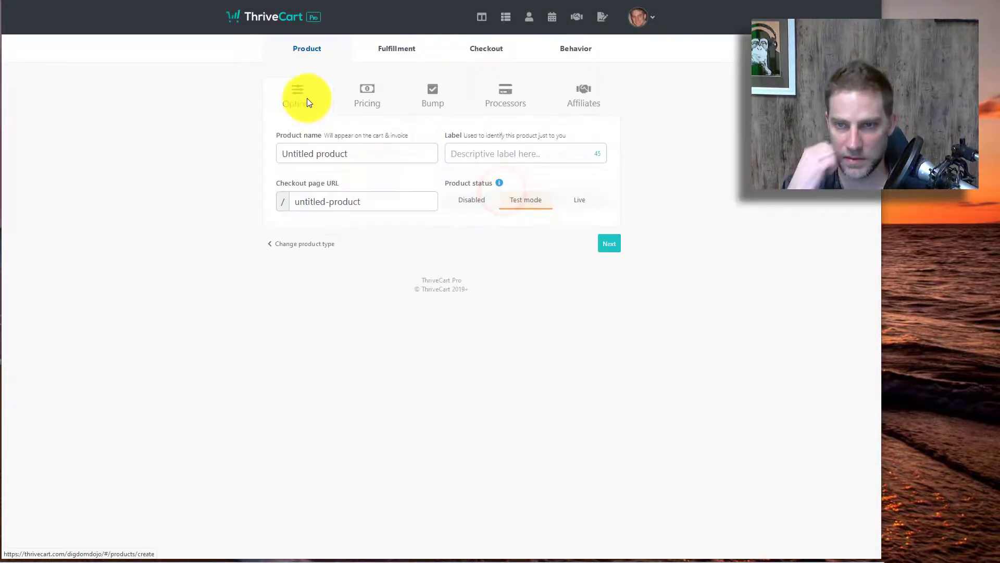
{"action": "left_click", "coordinate": [304, 152]}
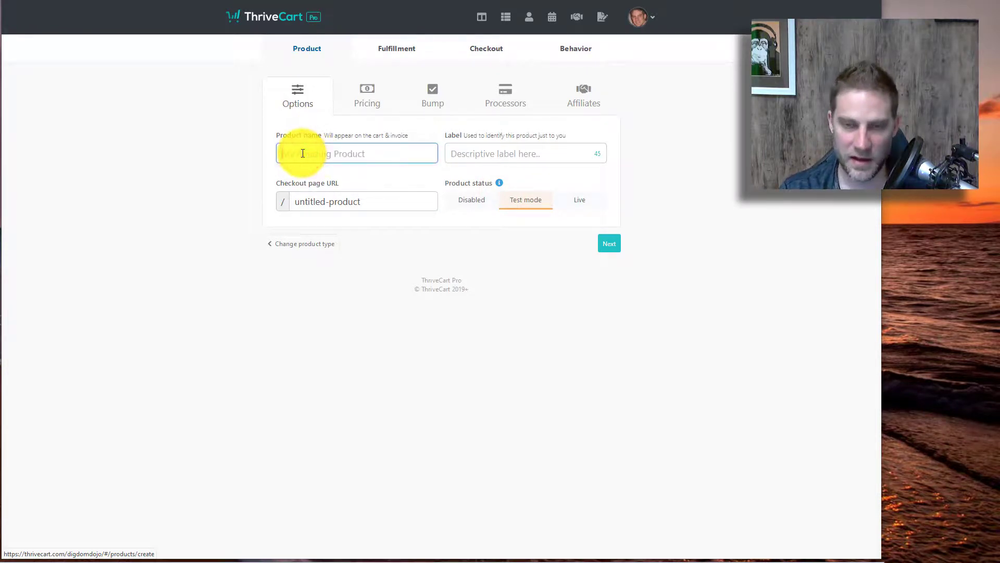
{"action": "type", "text": "Test video product"}
Step: Add a one-time payment pricing option of $997
{"action": "left_click", "coordinate": [609, 244]}
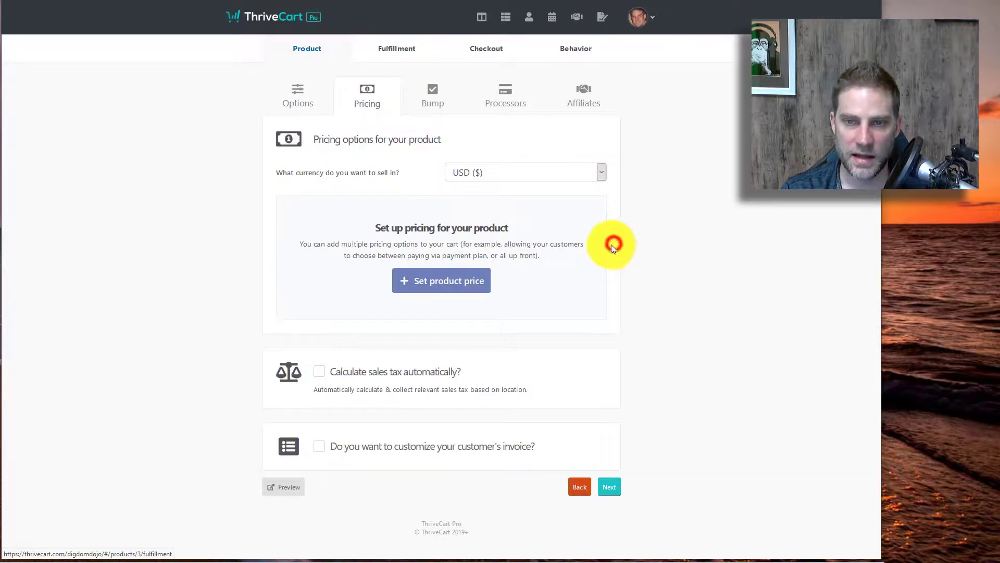
{"action": "left_click", "coordinate": [424, 277]}
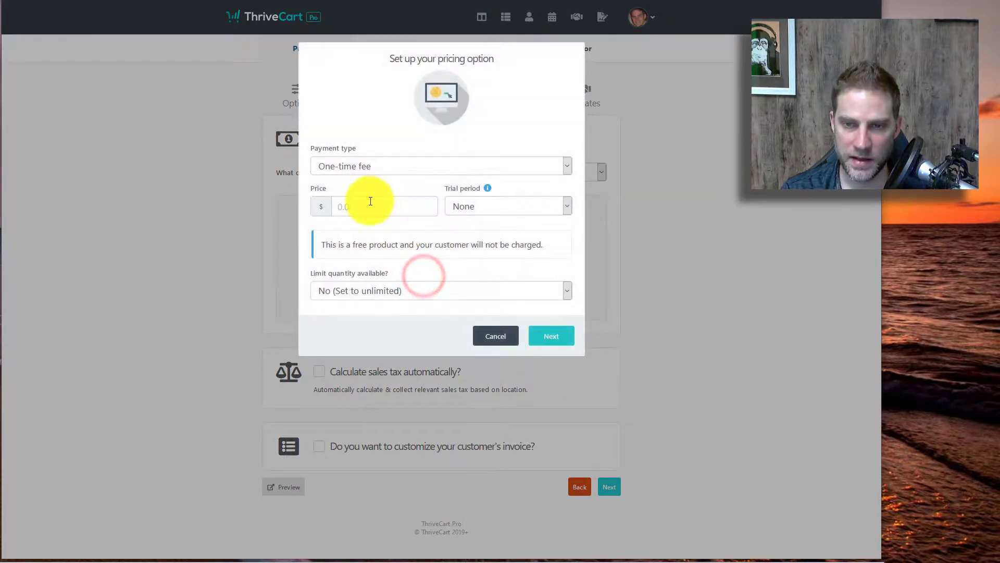
{"action": "left_click", "coordinate": [370, 201]}
{"action": "type", "text": "997"}
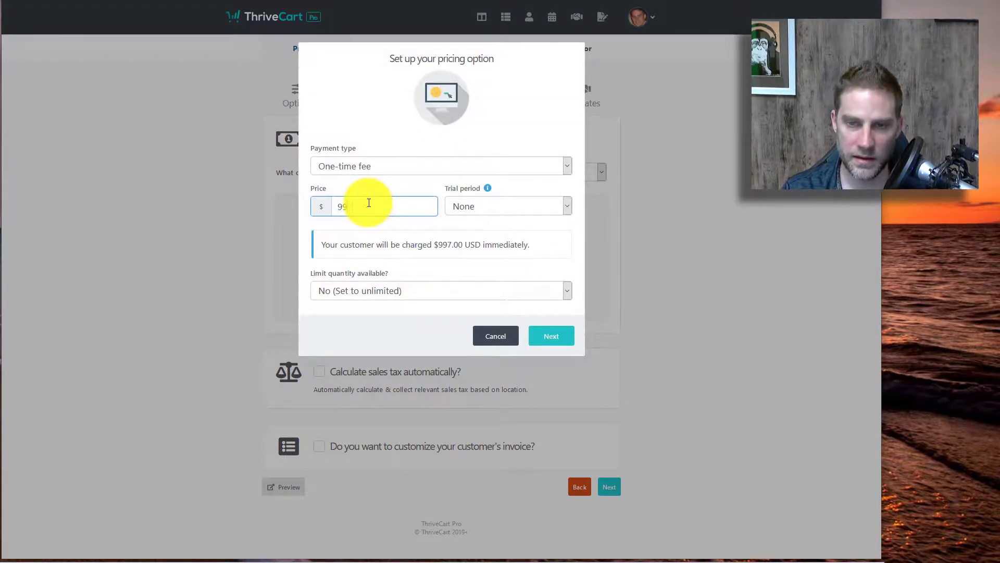
{"action": "left_click", "coordinate": [550, 335]}
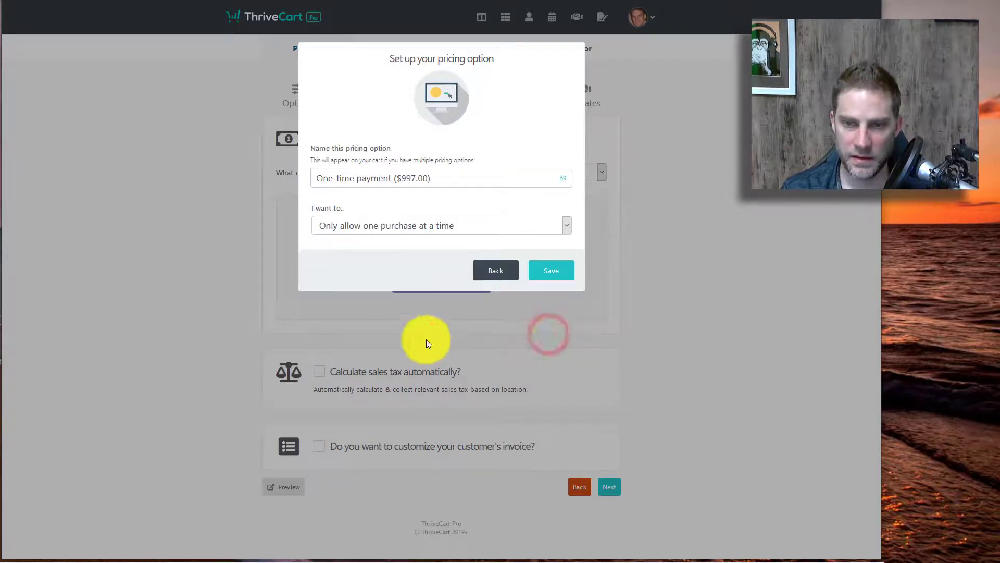
{"action": "left_click", "coordinate": [552, 271]}
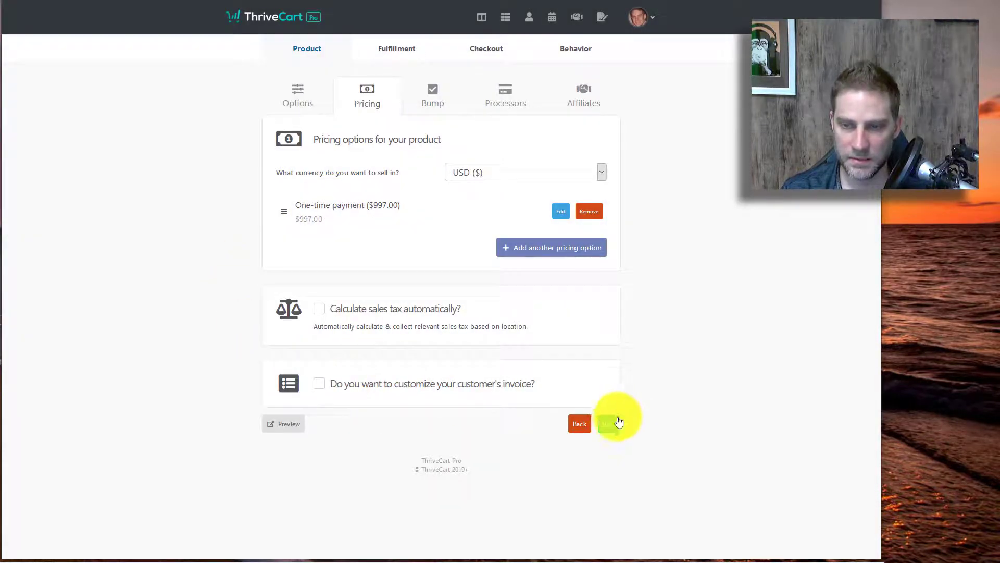
Step: Add a split pay pricing option of 3 payments of $397
{"action": "left_click", "coordinate": [534, 253]}
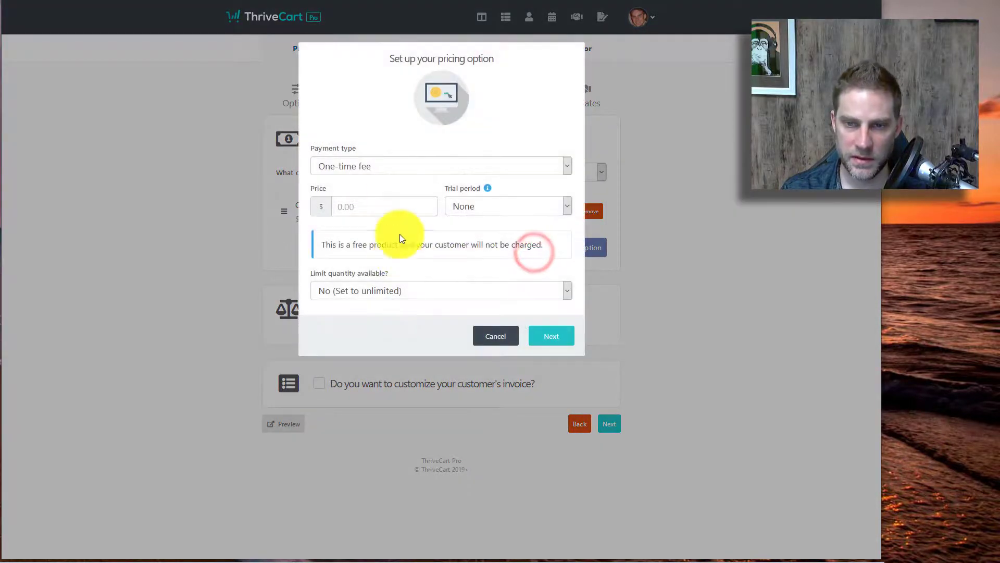
{"action": "left_click", "coordinate": [384, 167]}
{"action": "left_click", "coordinate": [345, 215]}
{"action": "left_click", "coordinate": [350, 211]}
{"action": "type", "text": "3"}
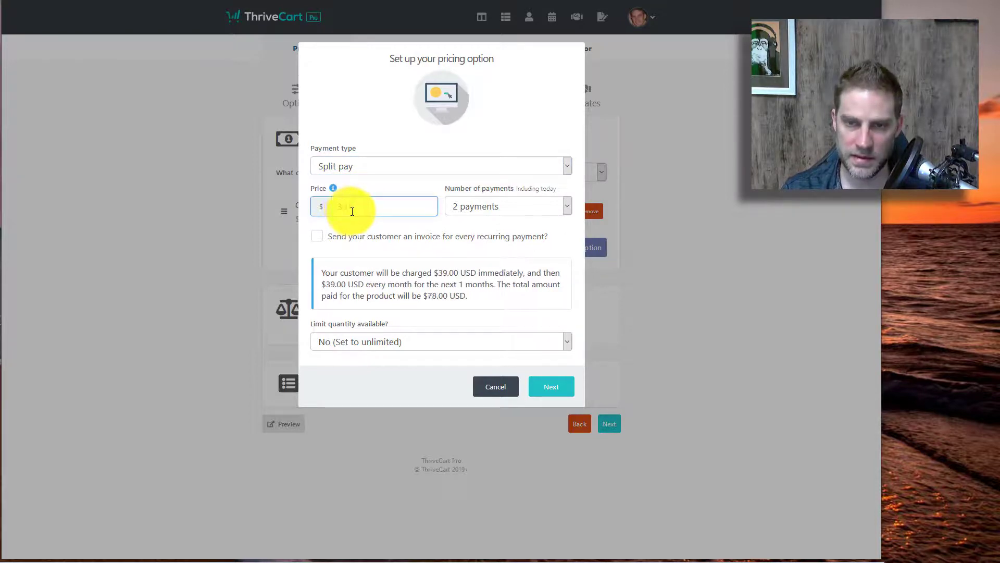
{"action": "type", "text": "97"}
{"action": "left_click", "coordinate": [500, 202]}
{"action": "left_click", "coordinate": [471, 235]}
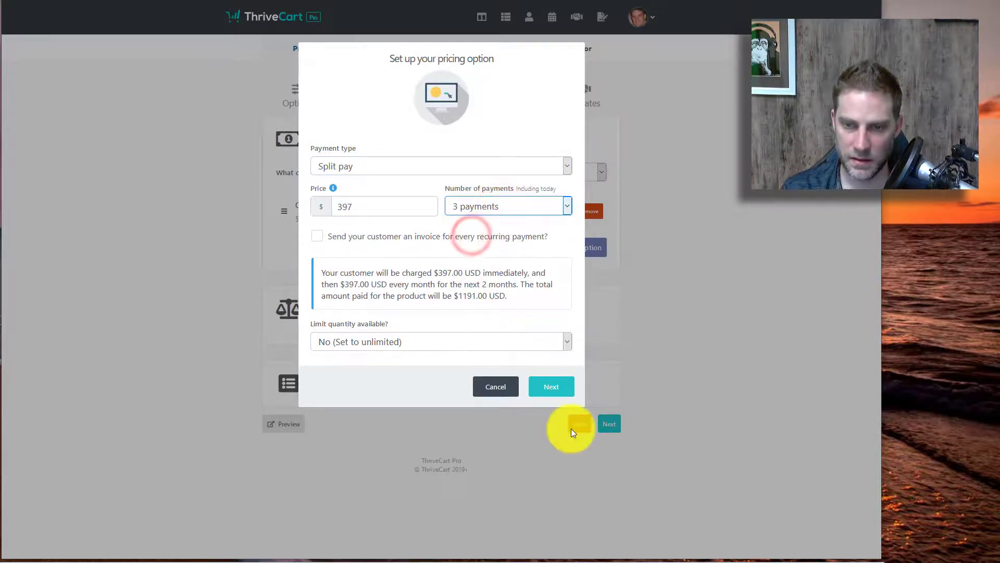
{"action": "left_click", "coordinate": [545, 388]}
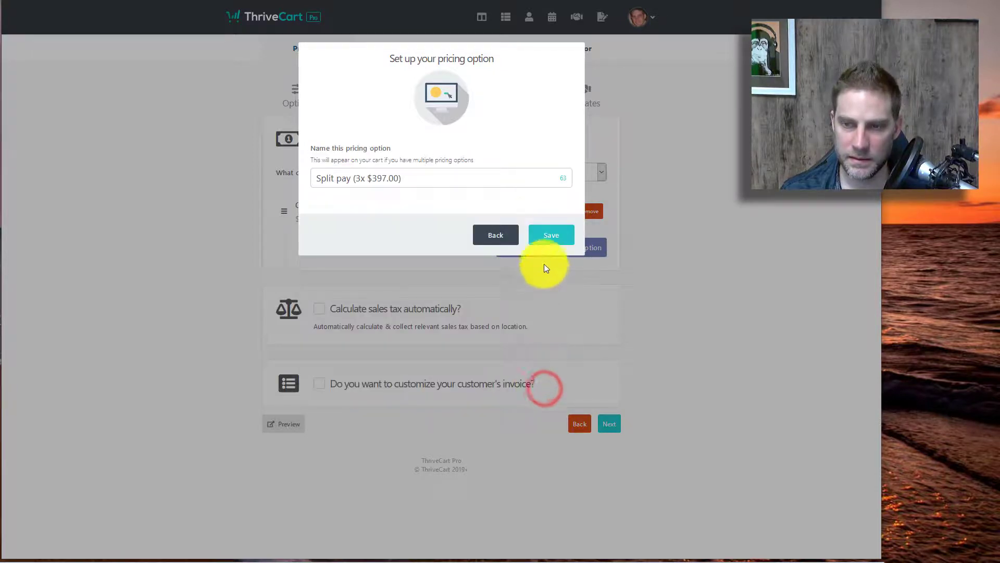
{"action": "left_click", "coordinate": [543, 239]}
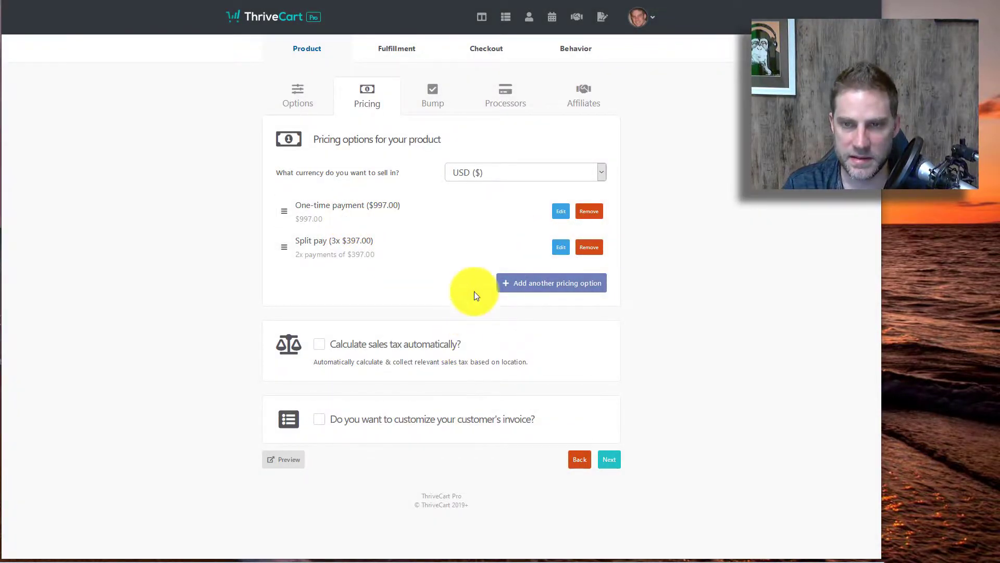
Step: Enable a digital $100 bump offer named 'bump' and clear its default headline
{"action": "left_click", "coordinate": [611, 459]}
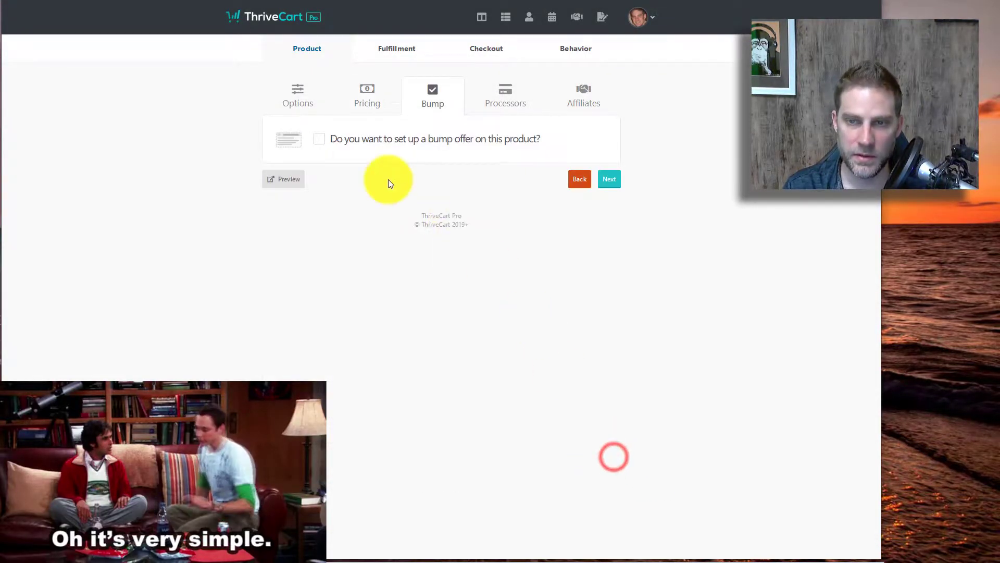
{"action": "left_click", "coordinate": [319, 137]}
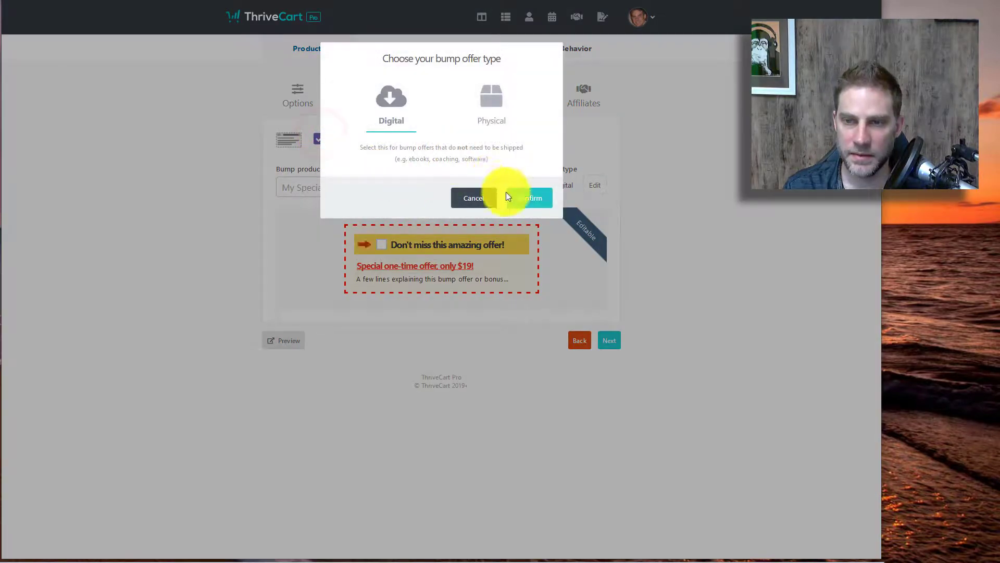
{"action": "left_click", "coordinate": [526, 201]}
{"action": "left_click", "coordinate": [468, 187]}
{"action": "type", "text": "100"}
{"action": "left_click", "coordinate": [315, 187]}
{"action": "type", "text": "dump"}
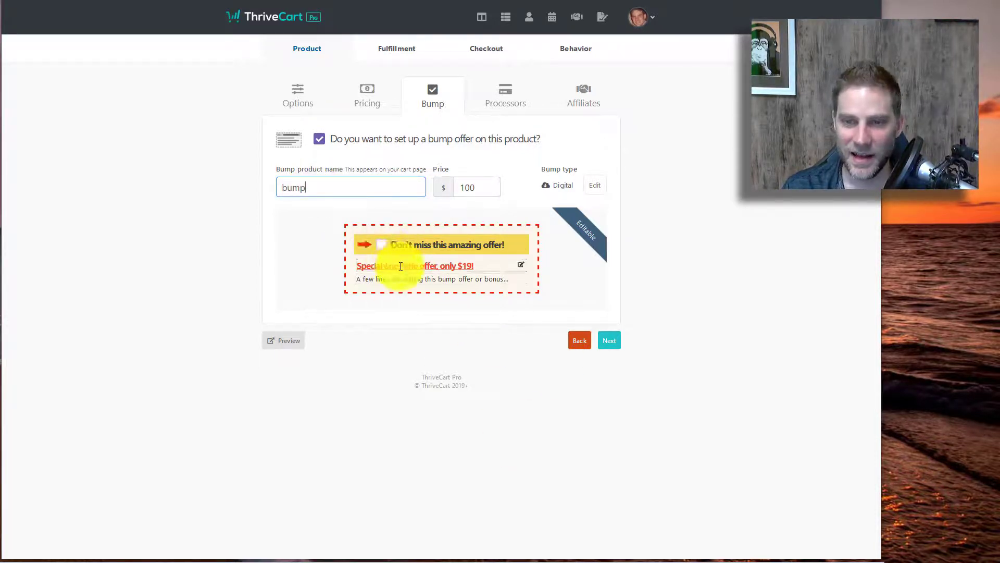
{"action": "left_click", "coordinate": [399, 245]}
{"action": "left_click", "coordinate": [403, 266]}
{"action": "left_click", "coordinate": [426, 265]}
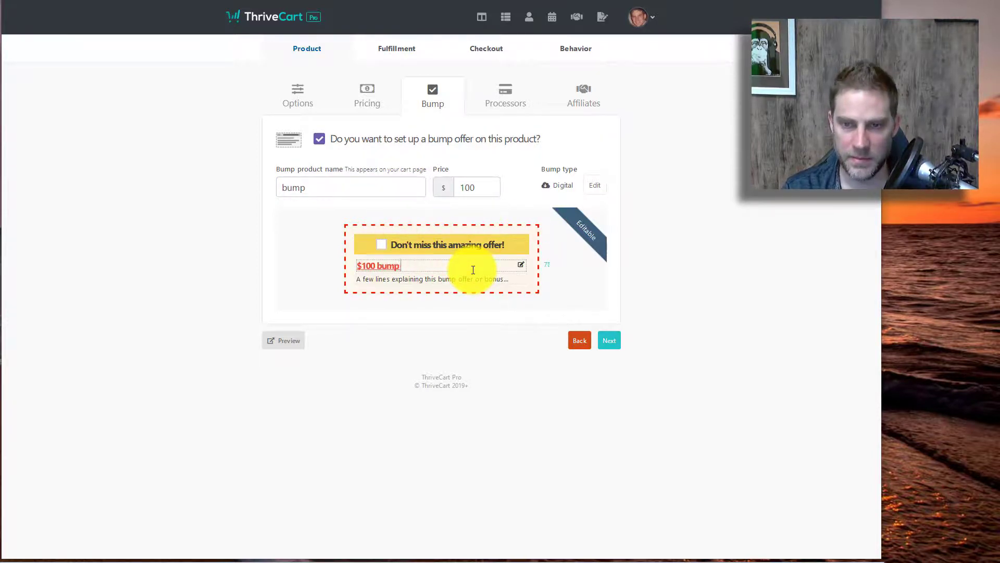
Step: Set the bump headline to '$100 bump get it now' and choose Stripe as the payment processor
{"action": "type", "text": "$100 bump get it now"}
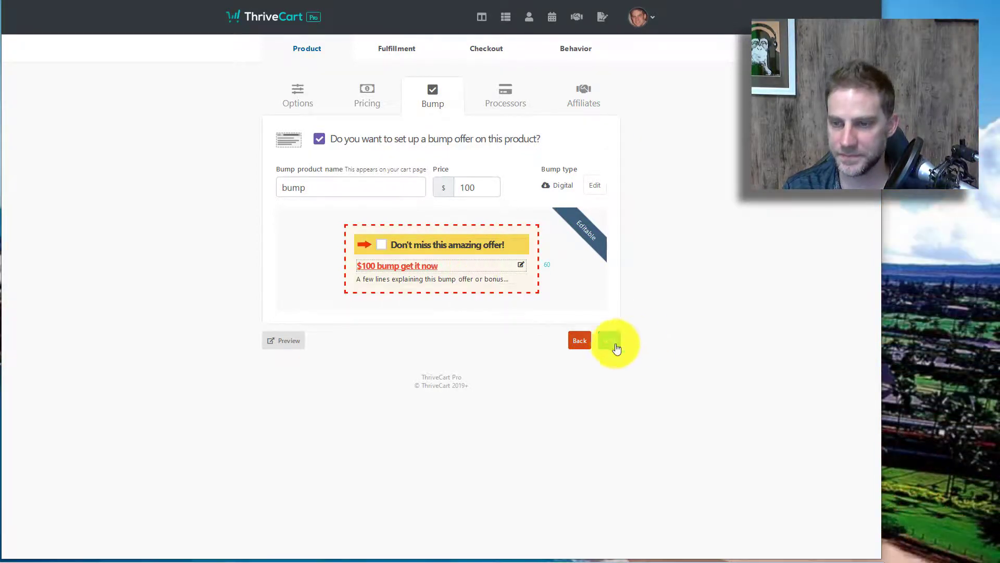
{"action": "left_click", "coordinate": [608, 342]}
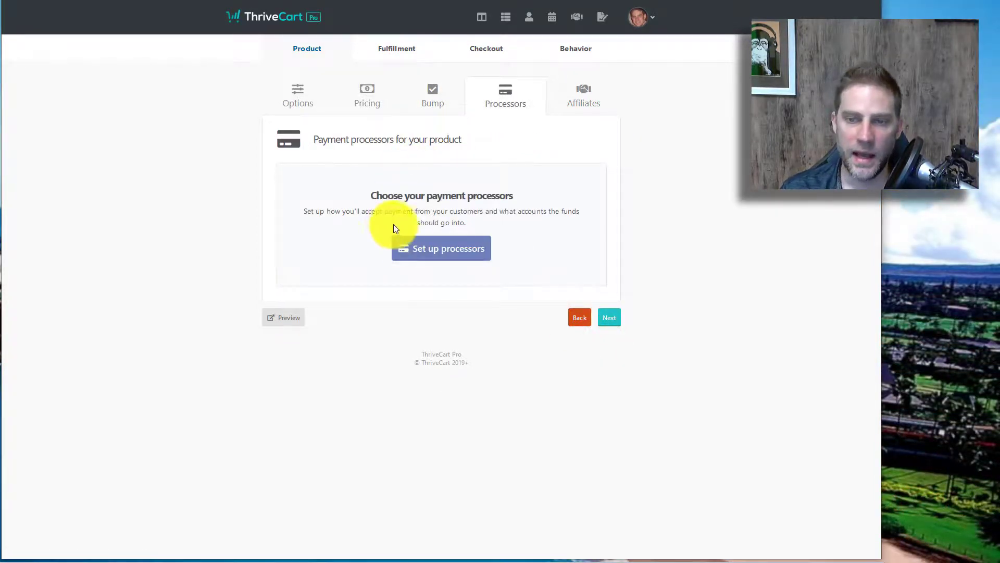
{"action": "left_click", "coordinate": [399, 250]}
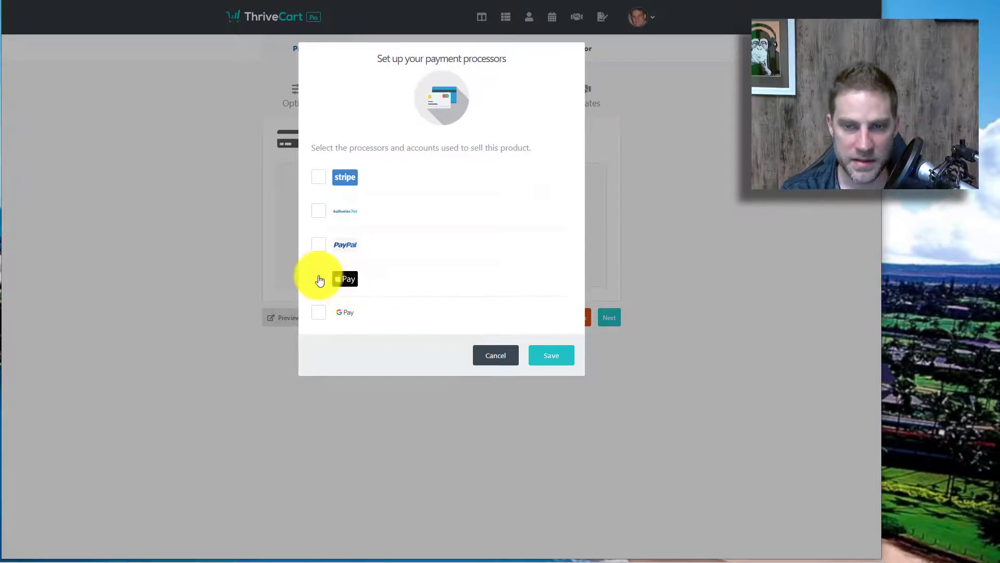
{"action": "left_click", "coordinate": [319, 279]}
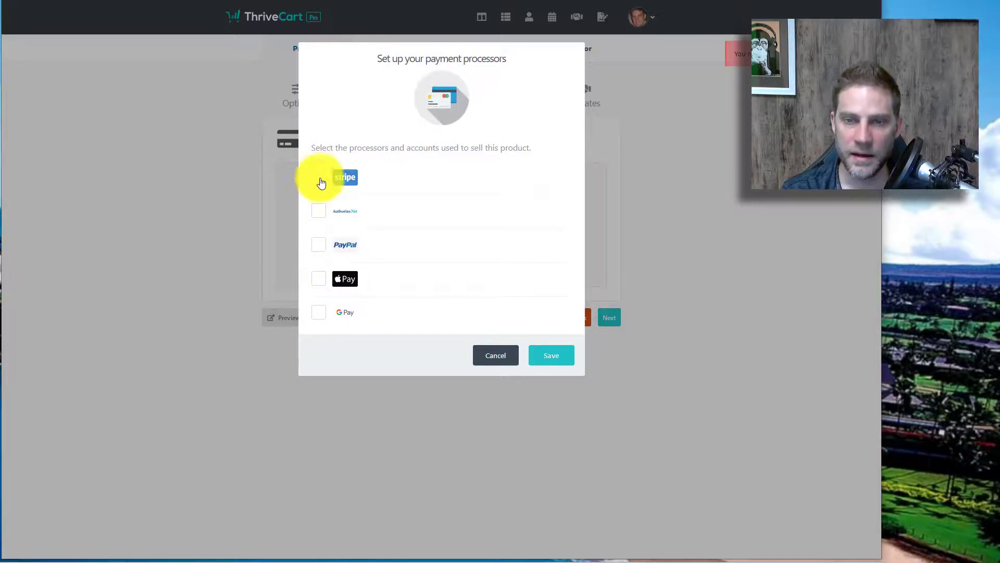
{"action": "left_click", "coordinate": [318, 177]}
Step: Save the Stripe processor and allow affiliates to promote the product
{"action": "left_click", "coordinate": [542, 354]}
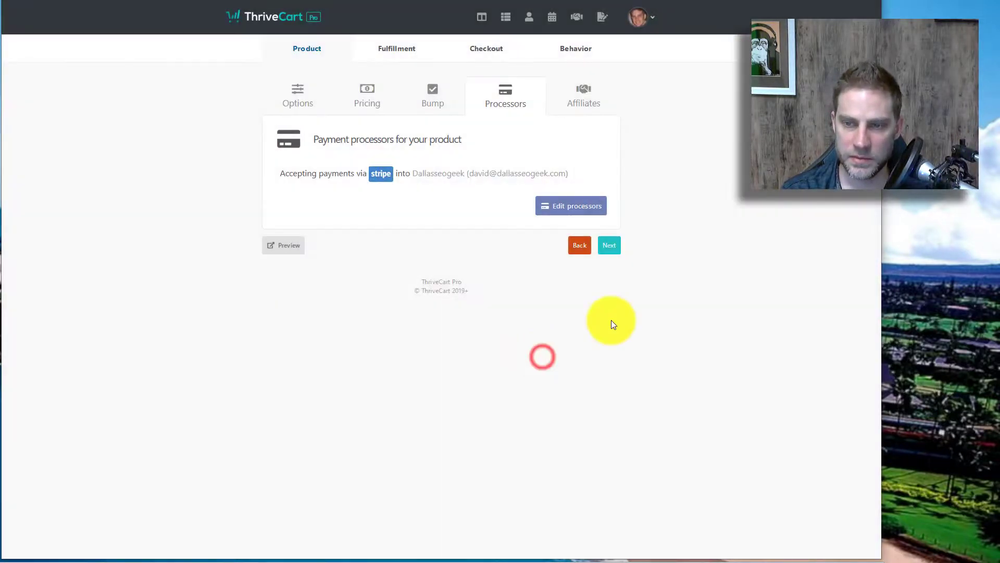
{"action": "left_click", "coordinate": [611, 244]}
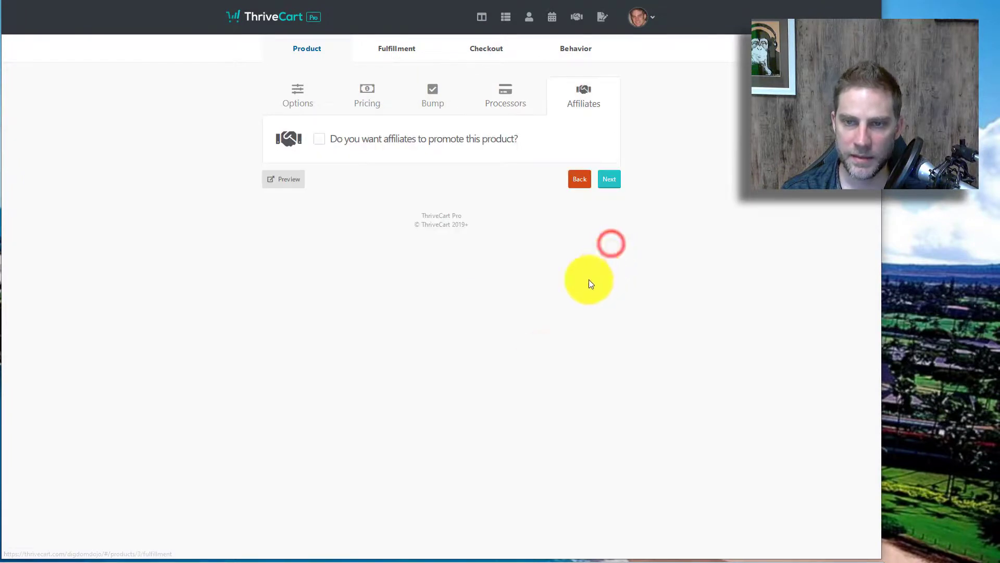
{"action": "left_click", "coordinate": [319, 138]}
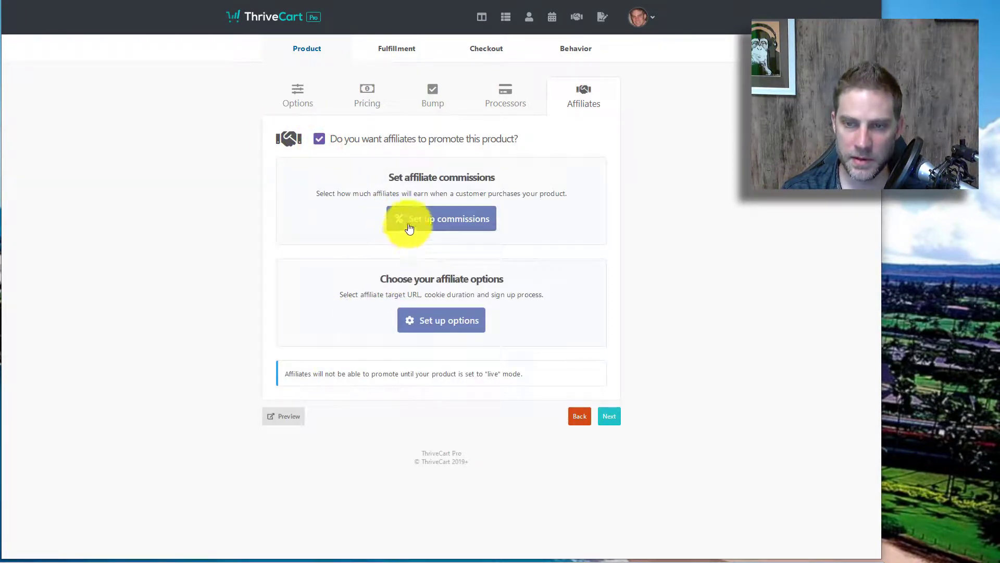
Step: Enter the support email address on the Fulfillment step and continue to checkout templates
{"action": "left_click", "coordinate": [605, 424]}
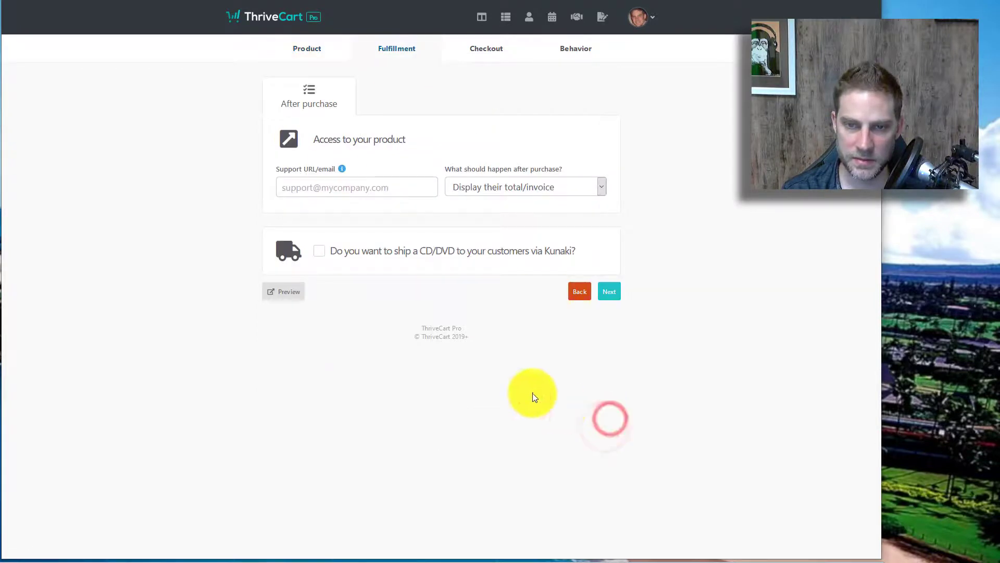
{"action": "left_click", "coordinate": [579, 292]}
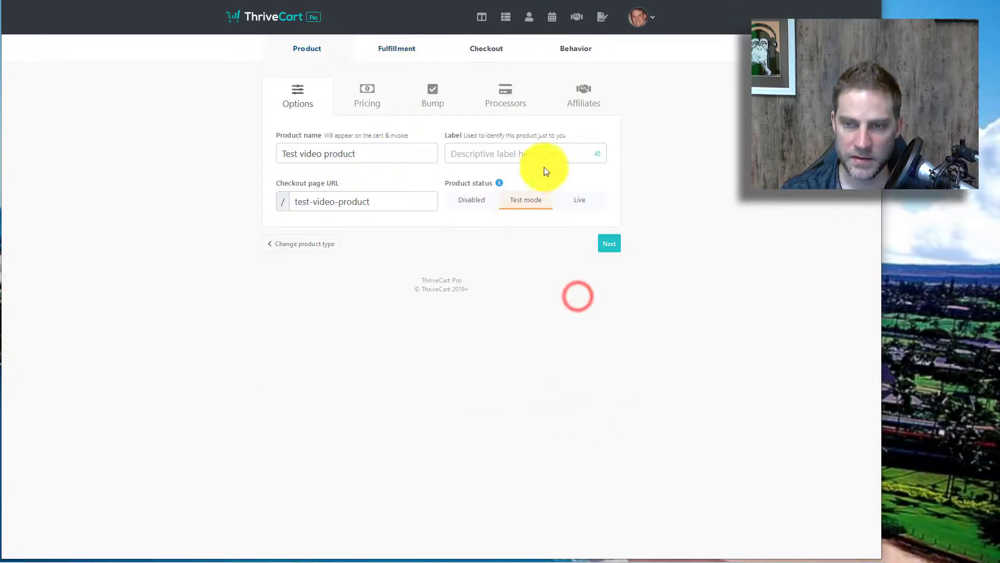
{"action": "left_click", "coordinate": [607, 243]}
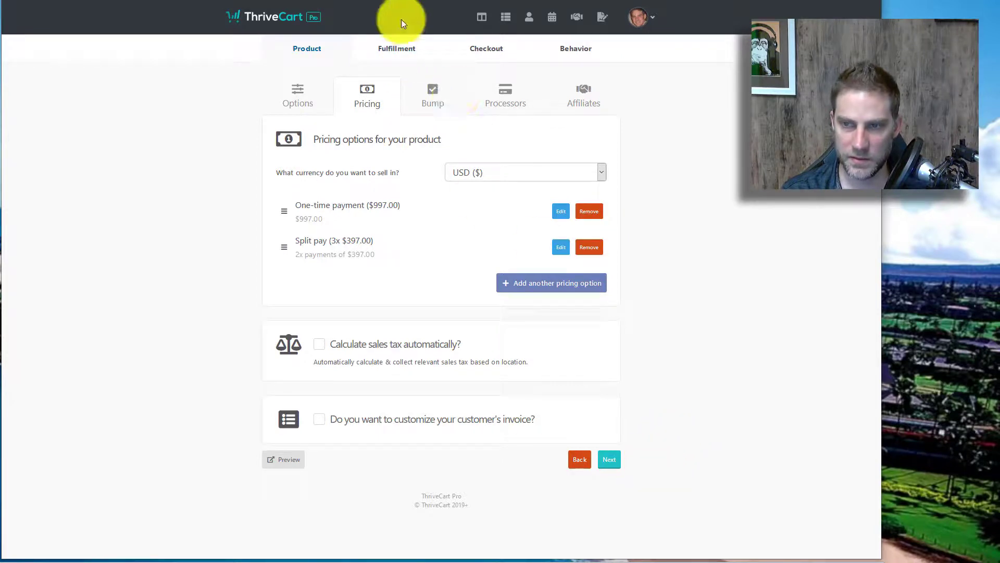
{"action": "left_click", "coordinate": [405, 48]}
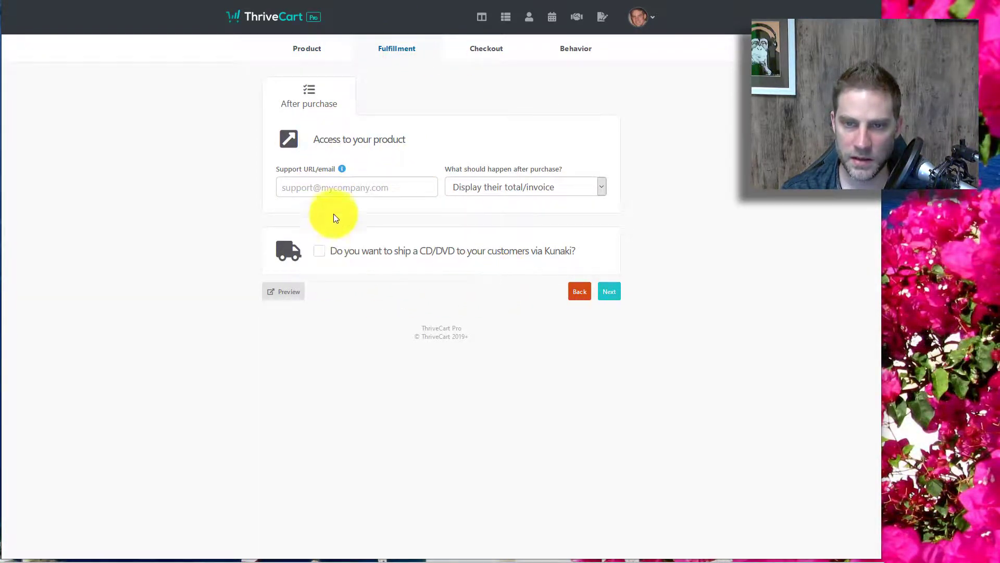
{"action": "left_click", "coordinate": [320, 191]}
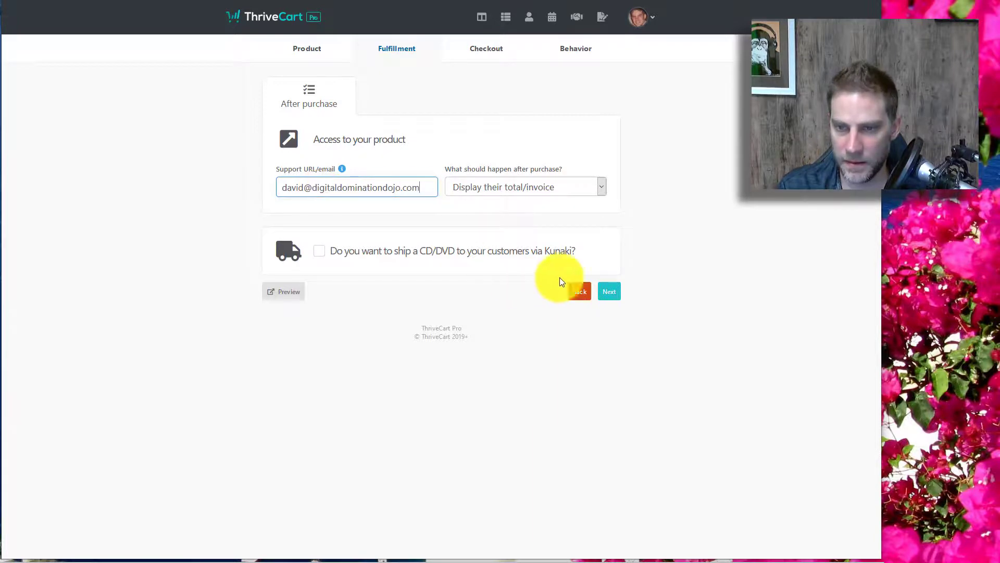
{"action": "left_click", "coordinate": [613, 288]}
Step: Keep the Tall one-step checkout template and apply the blue gradient cart background
{"action": "scroll", "coordinate": [604, 201], "scroll_direction": "down", "scroll_amount": 1}
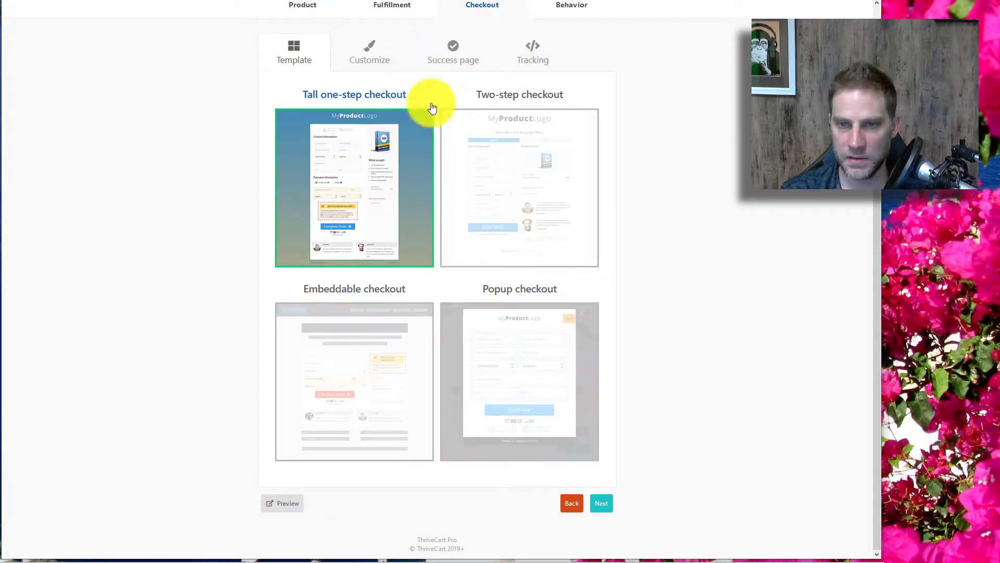
{"action": "left_click", "coordinate": [343, 182]}
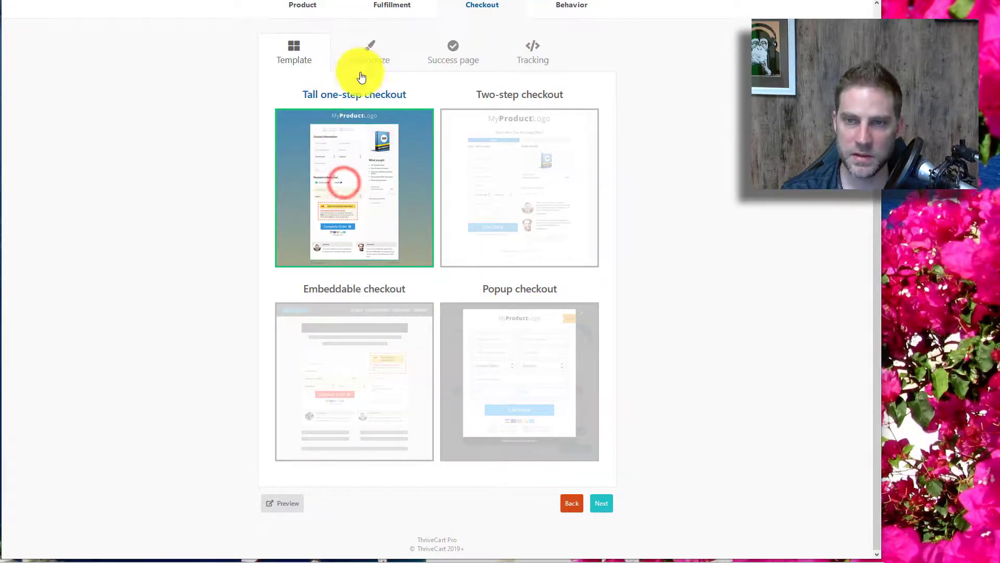
{"action": "left_click", "coordinate": [363, 51]}
{"action": "scroll", "coordinate": [448, 193], "scroll_direction": "down", "scroll_amount": 1}
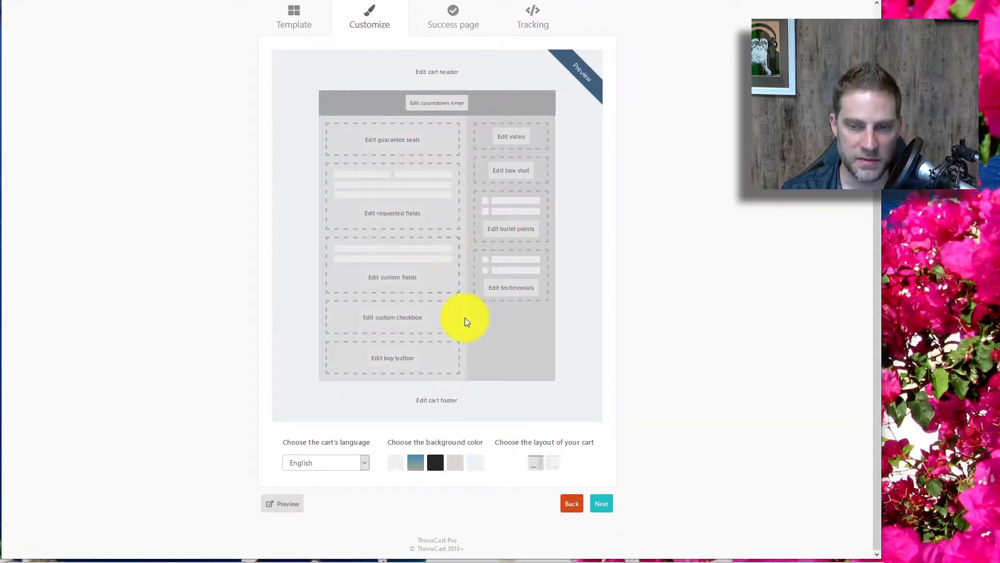
{"action": "scroll", "coordinate": [461, 428], "scroll_direction": "up", "scroll_amount": 1}
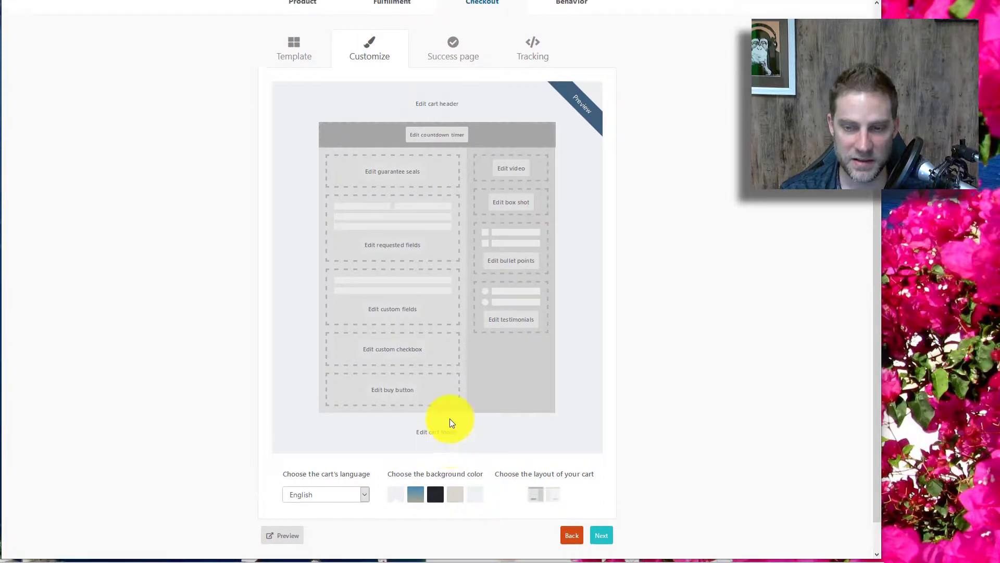
{"action": "left_click", "coordinate": [415, 501]}
{"action": "left_click", "coordinate": [601, 543]}
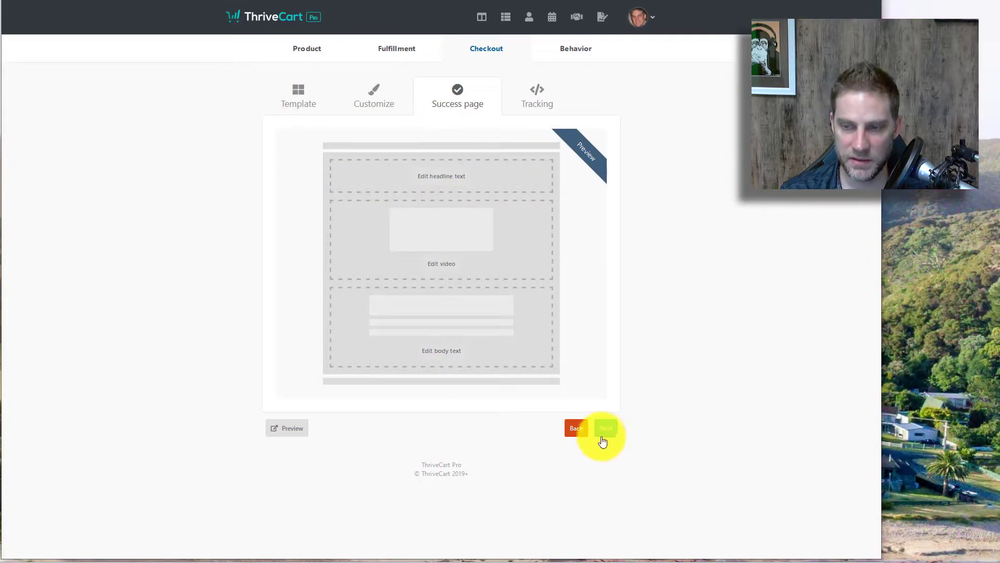
Step: Move past tracking to the Behavior step and start a new behavior rule
{"action": "left_click", "coordinate": [604, 428]}
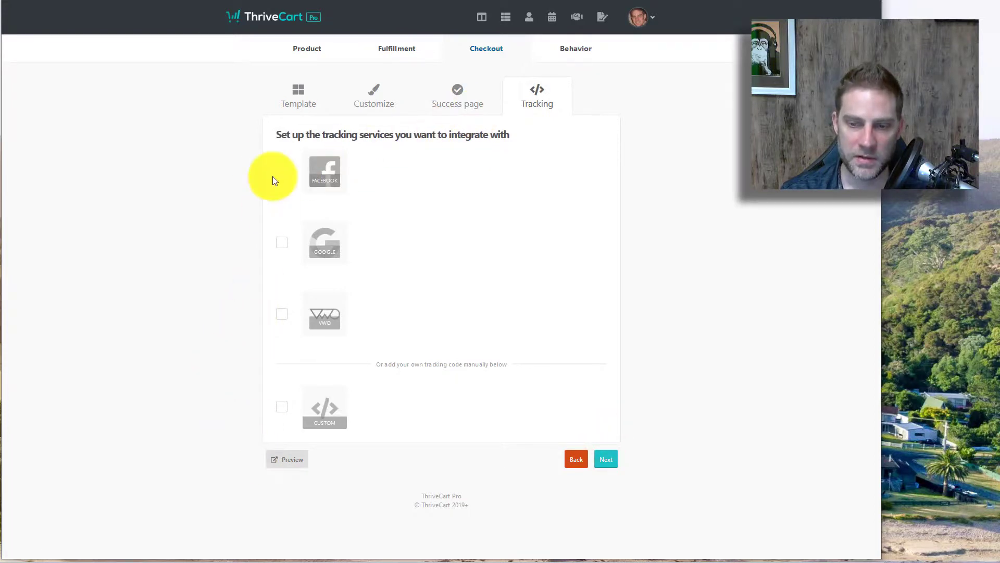
{"action": "left_click", "coordinate": [573, 56]}
{"action": "left_click", "coordinate": [420, 225]}
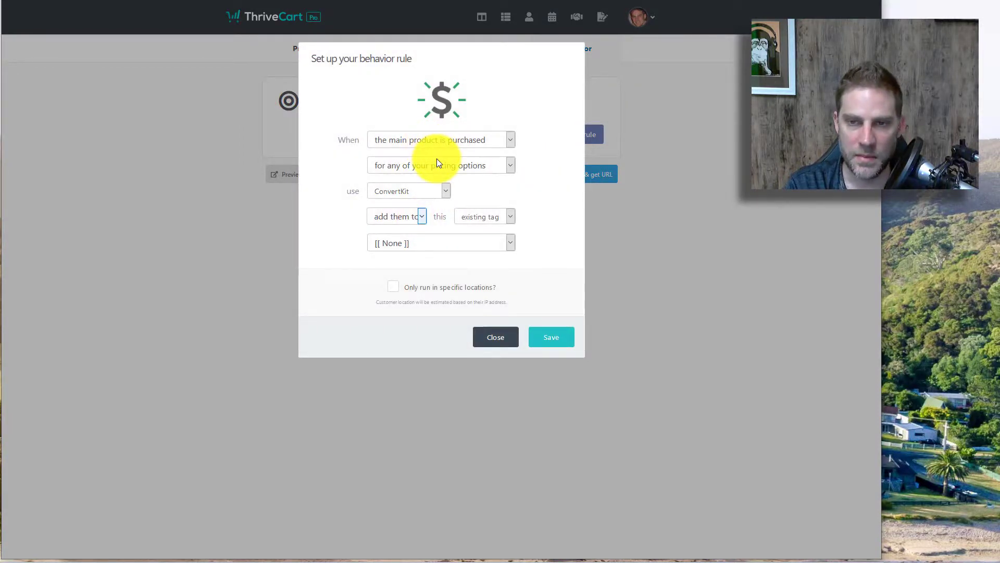
Step: Review the rule's pricing-option, ConvertKit integration, add-them-to action and existing-tag dropdowns
{"action": "left_click", "coordinate": [404, 165]}
{"action": "left_click", "coordinate": [405, 179]}
{"action": "left_click", "coordinate": [404, 190]}
{"action": "left_click", "coordinate": [405, 191]}
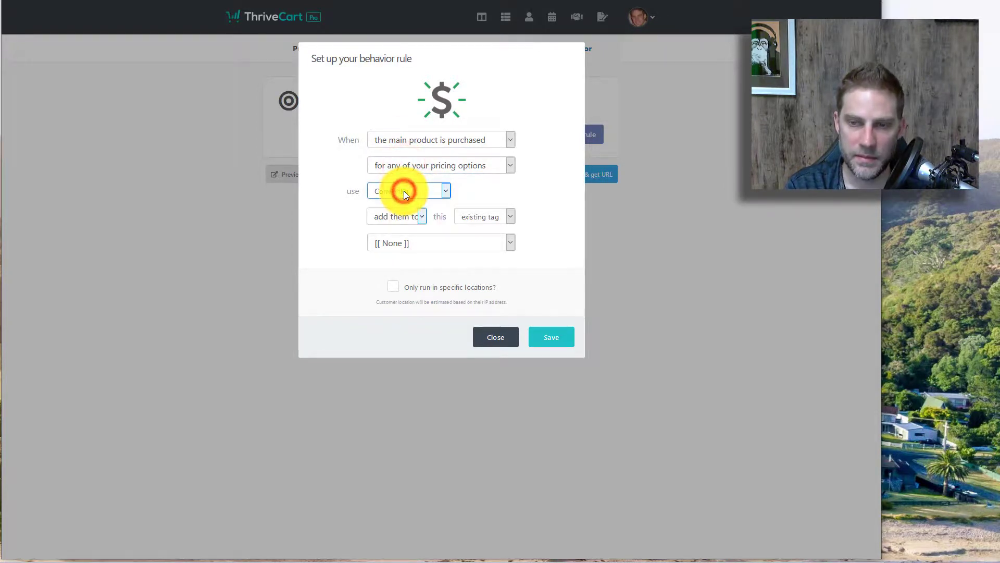
{"action": "left_click", "coordinate": [406, 213]}
{"action": "left_click", "coordinate": [406, 214]}
{"action": "left_click", "coordinate": [467, 211]}
{"action": "left_click", "coordinate": [468, 212]}
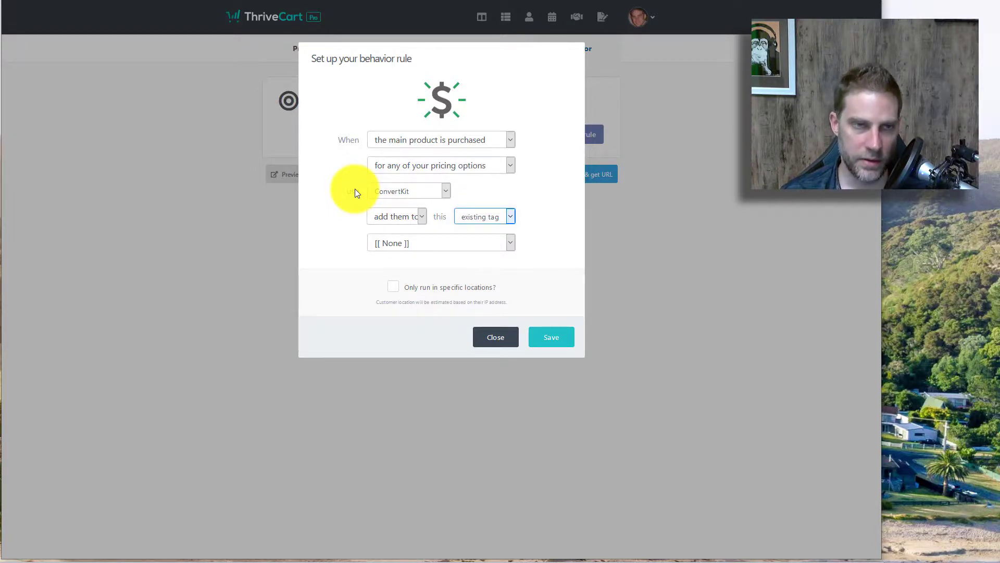
Step: Recheck the ConvertKit tag and sequence choices, then close the rule without saving
{"action": "left_click", "coordinate": [377, 191]}
{"action": "left_click", "coordinate": [376, 200]}
{"action": "left_click", "coordinate": [480, 216]}
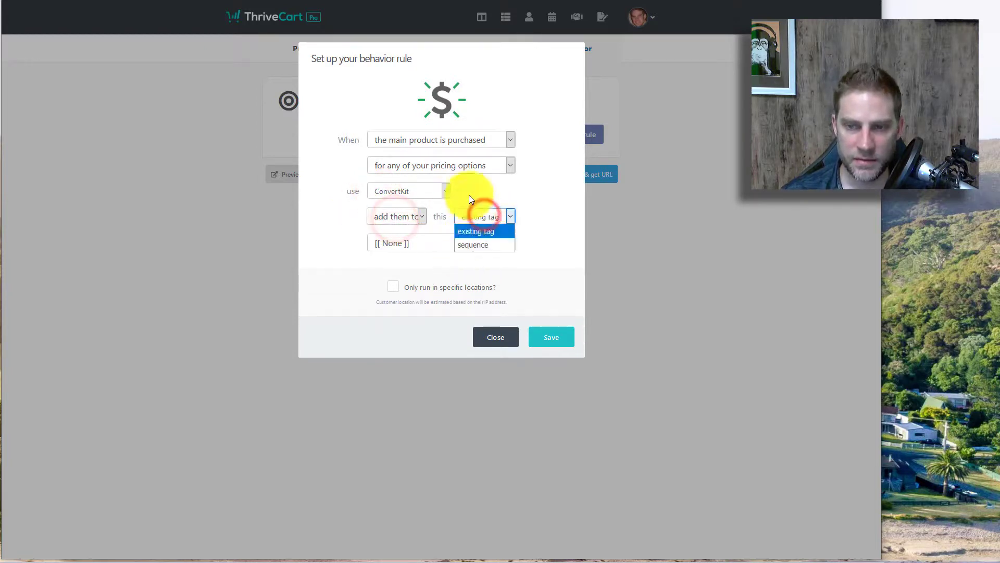
{"action": "left_click", "coordinate": [329, 283]}
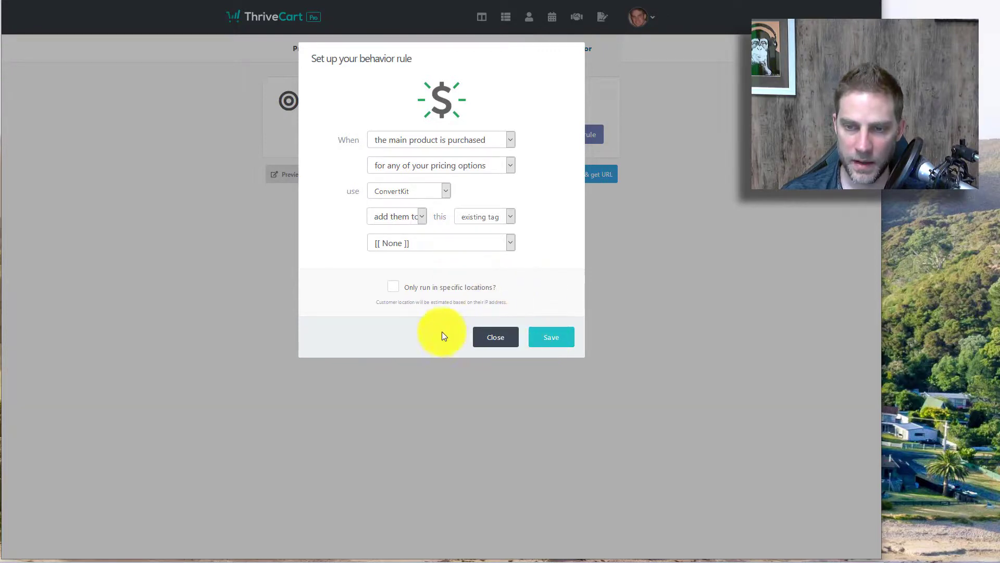
{"action": "left_click", "coordinate": [489, 340]}
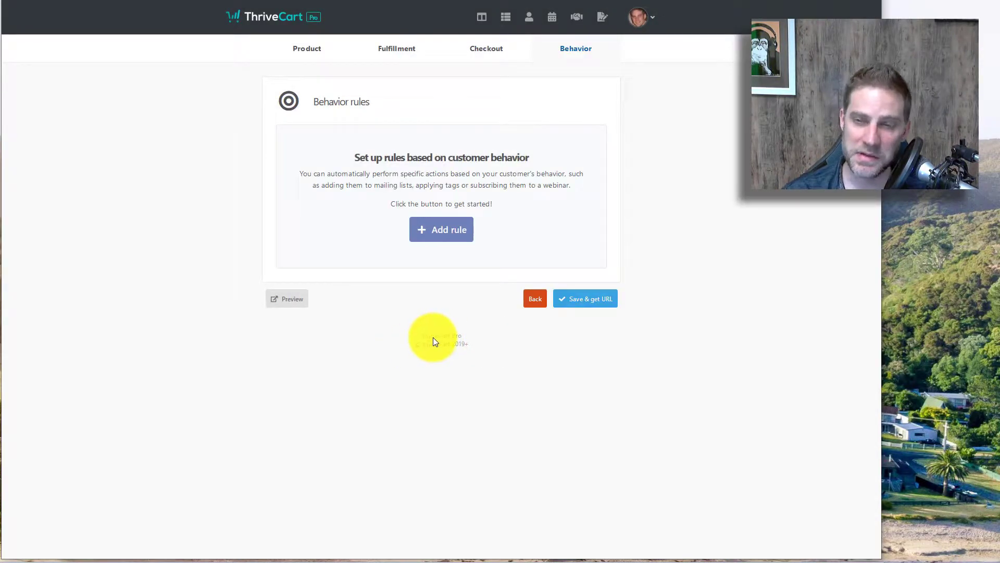
Step: Save the Test video product, scroll through its test-mode checkout preview, then close it
{"action": "left_click", "coordinate": [577, 295]}
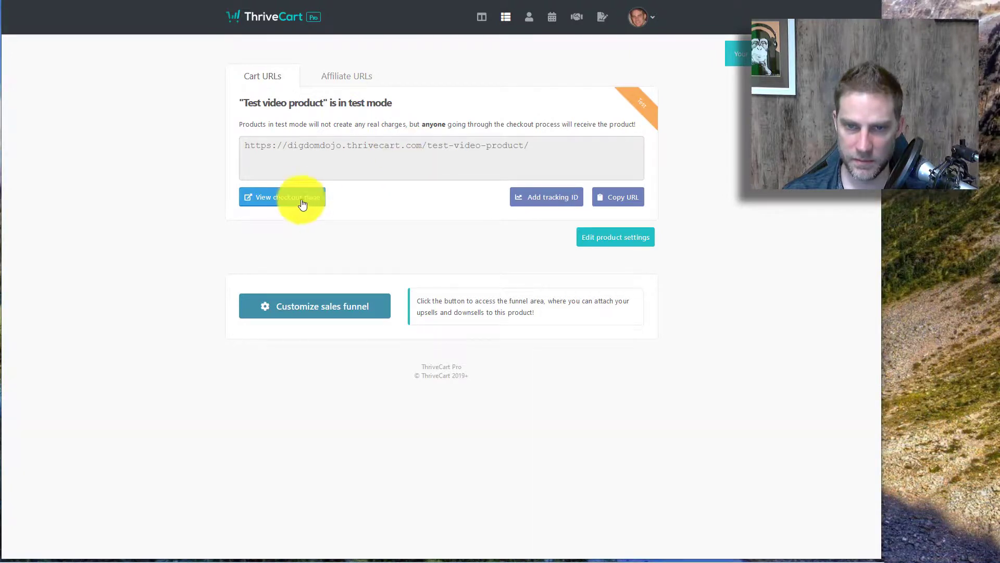
{"action": "left_click", "coordinate": [291, 196]}
{"action": "scroll", "coordinate": [175, 213], "scroll_direction": "down", "scroll_amount": 3}
{"action": "scroll", "coordinate": [175, 213], "scroll_direction": "up", "scroll_amount": 3}
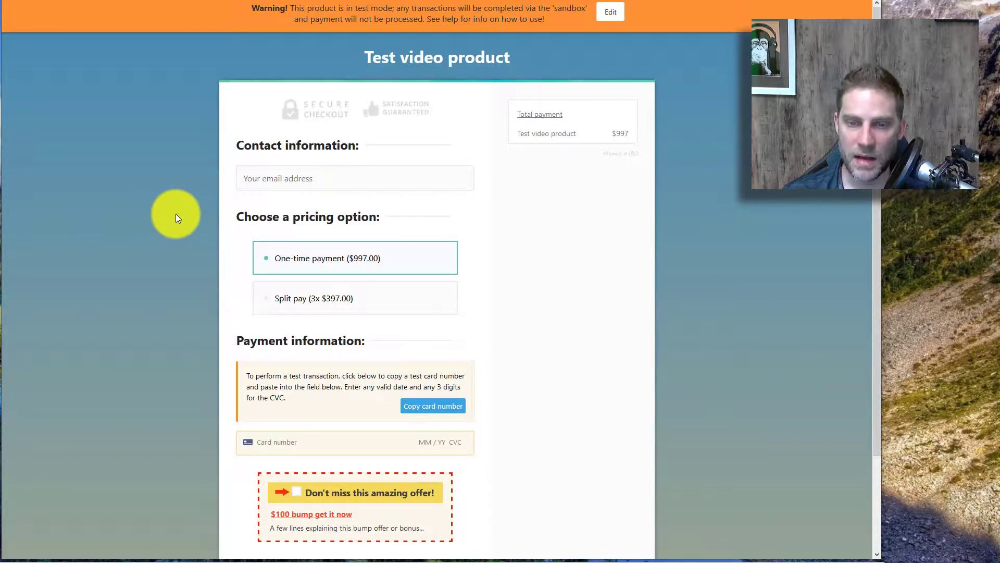
{"action": "scroll", "coordinate": [176, 213], "scroll_direction": "down", "scroll_amount": 3}
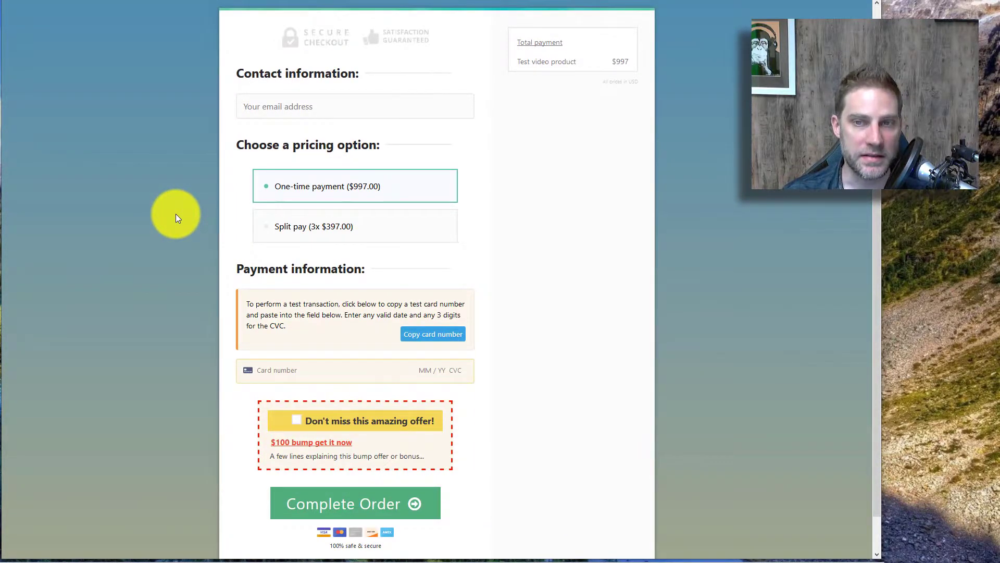
{"action": "scroll", "coordinate": [176, 214], "scroll_direction": "up", "scroll_amount": 2}
{"action": "scroll", "coordinate": [178, 211], "scroll_direction": "down", "scroll_amount": 2}
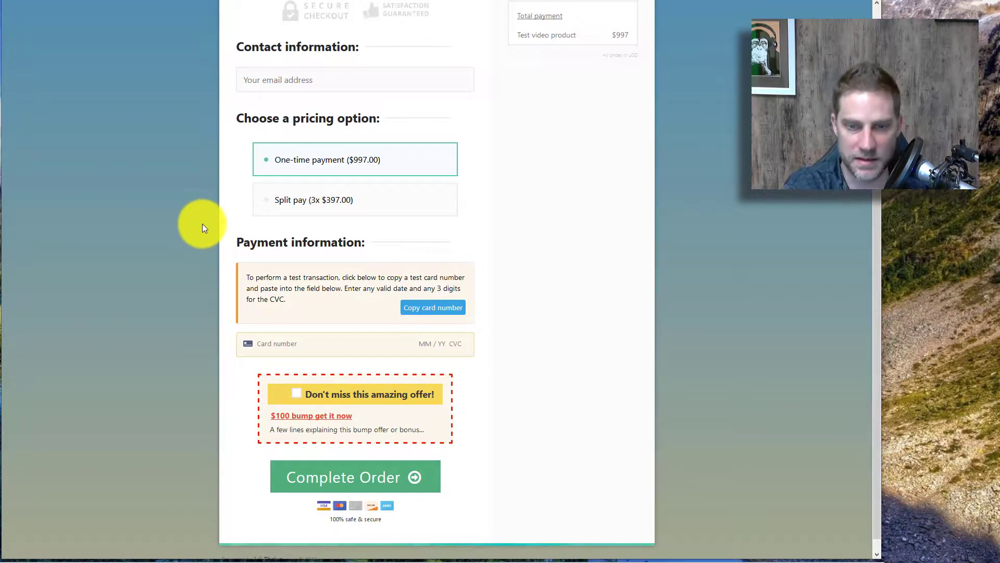
{"action": "scroll", "coordinate": [204, 229], "scroll_direction": "up", "scroll_amount": 1}
{"action": "scroll", "coordinate": [202, 223], "scroll_direction": "up", "scroll_amount": 2}
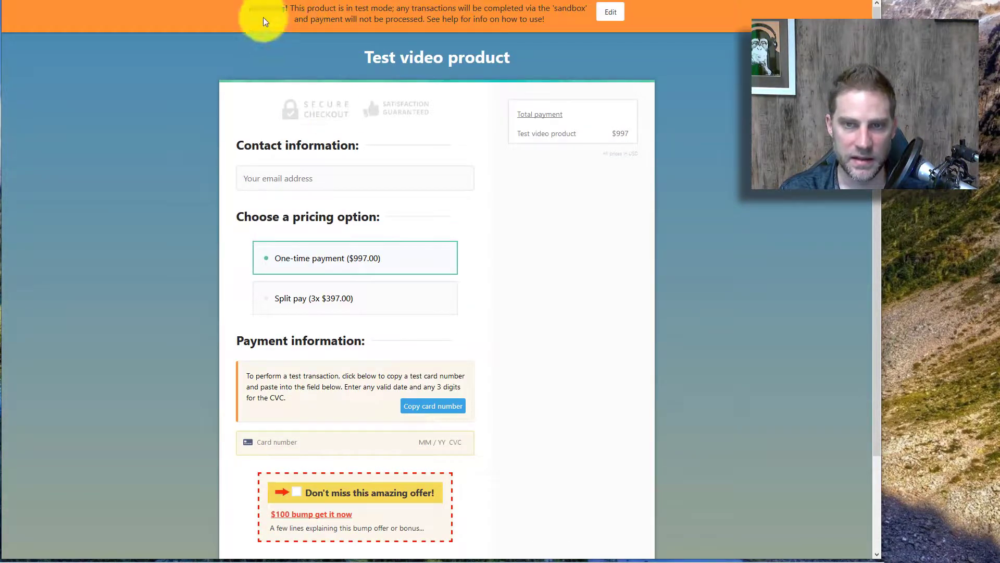
{"action": "scroll", "coordinate": [234, 312], "scroll_direction": "down", "scroll_amount": 3}
{"action": "scroll", "coordinate": [235, 313], "scroll_direction": "up", "scroll_amount": 3}
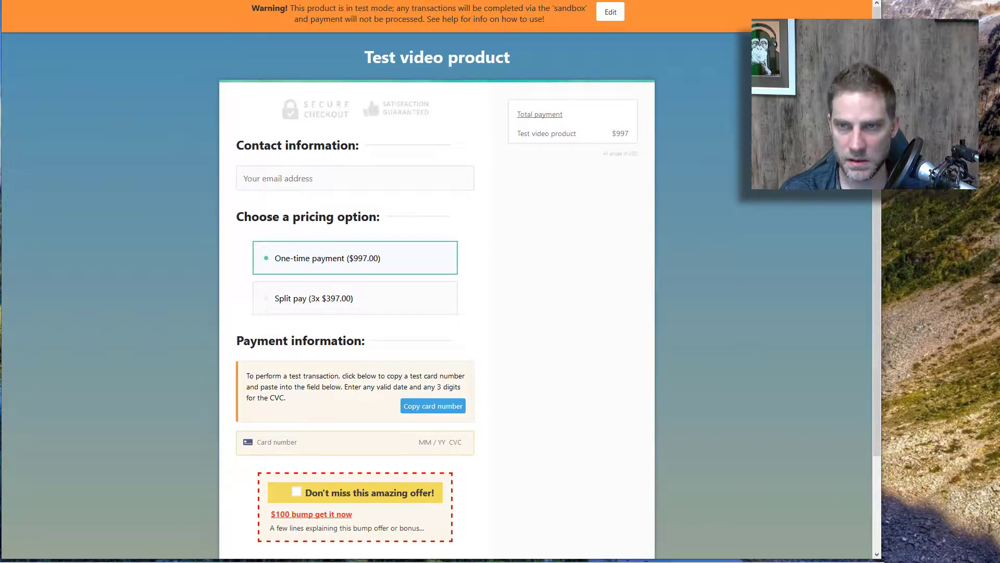
{"action": "key", "text": "ctrl+w"}
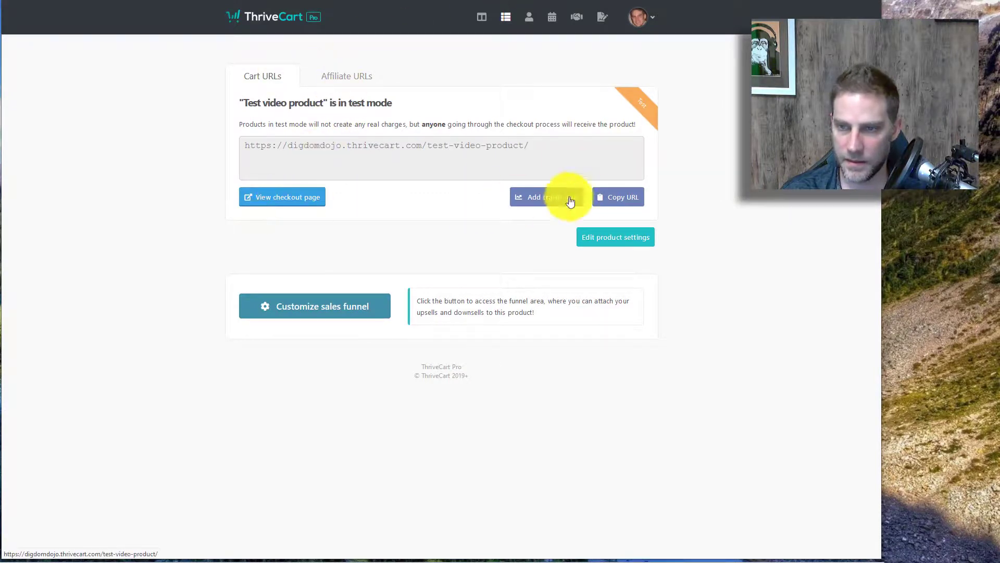
Step: Open the Test video product's checkout customizer
{"action": "left_click", "coordinate": [600, 237]}
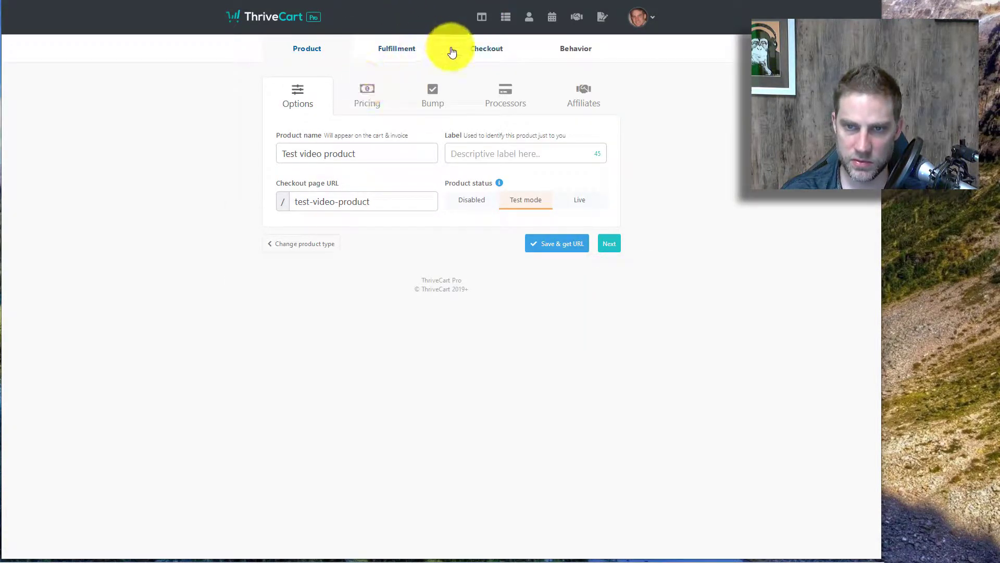
{"action": "left_click", "coordinate": [479, 47]}
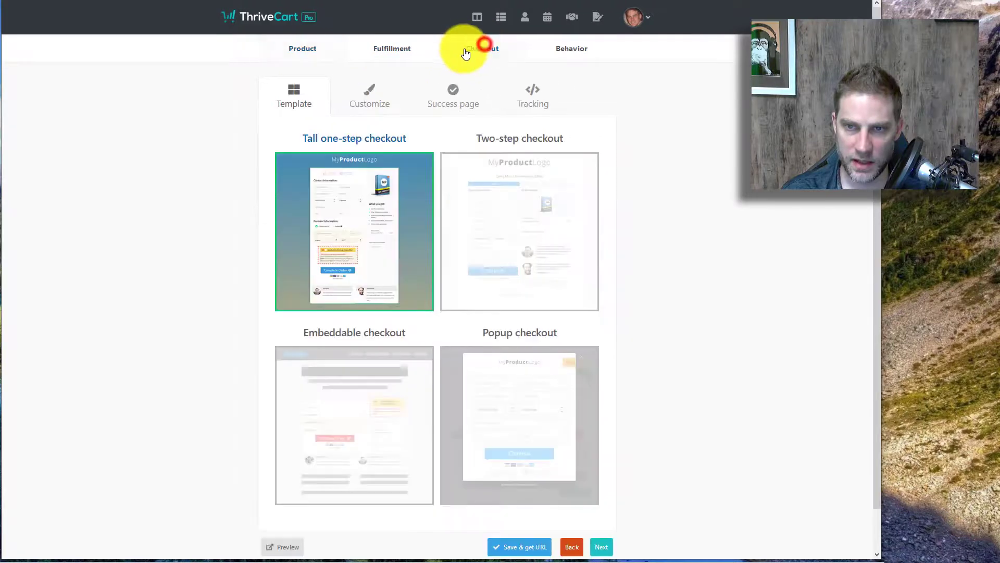
{"action": "left_click", "coordinate": [368, 109]}
{"action": "scroll", "coordinate": [304, 152], "scroll_direction": "down", "scroll_amount": 1}
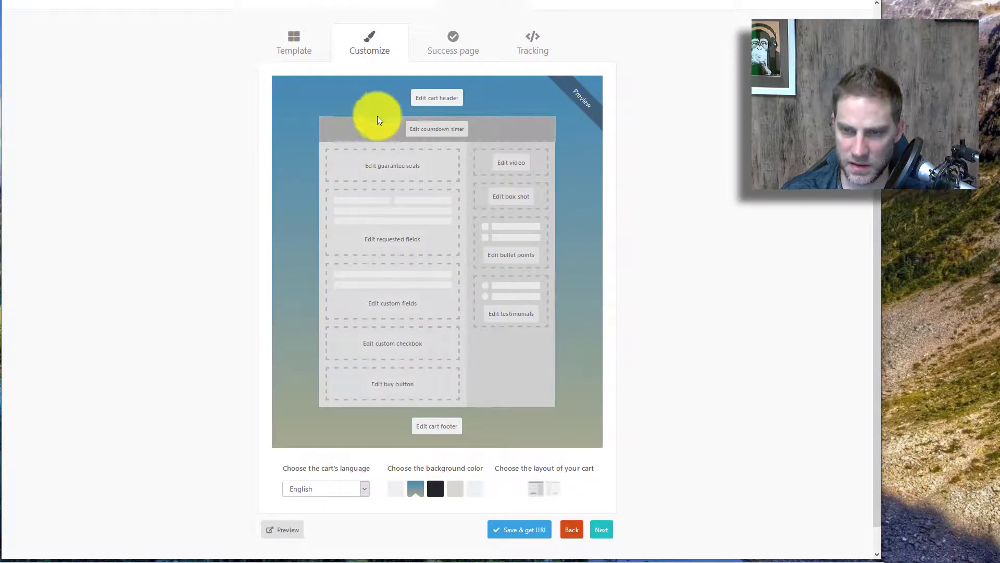
Step: Add a testimonial with a reviewer name and the text 'testimonial 1', and save it
{"action": "left_click", "coordinate": [503, 319]}
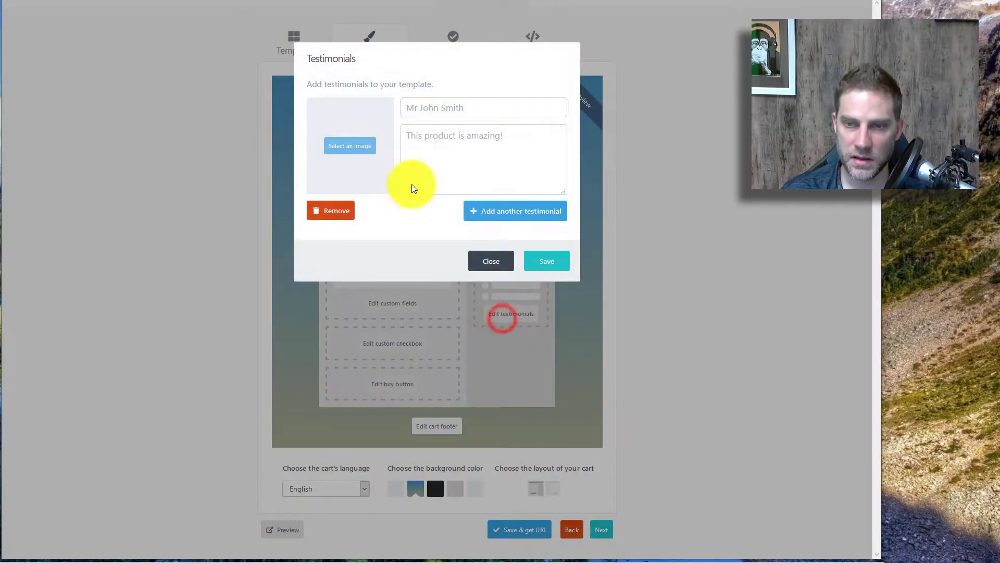
{"action": "left_click", "coordinate": [444, 106]}
{"action": "type", "text": "test"}
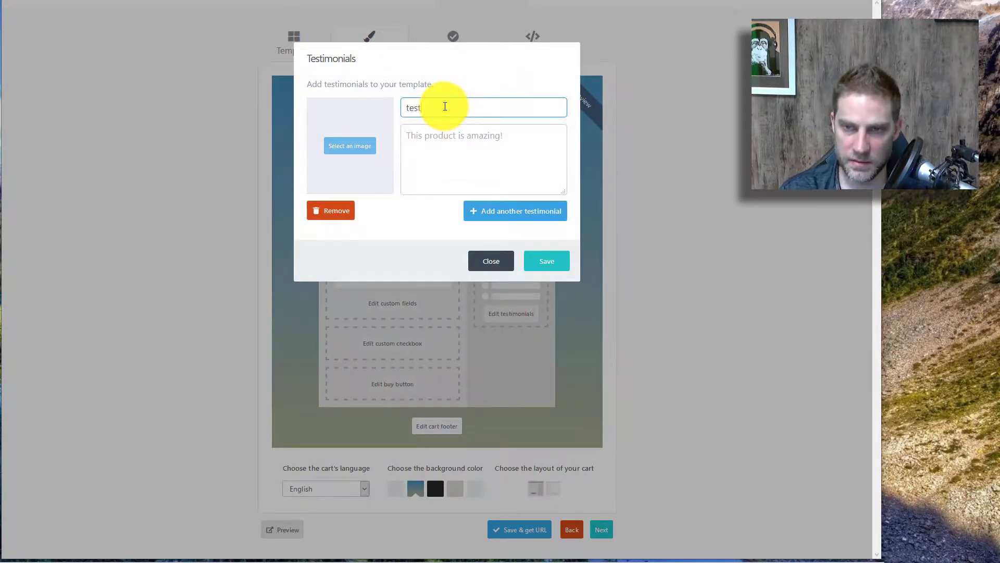
{"action": "type", "text": "imonial"}
{"action": "double_click", "coordinate": [445, 106]}
{"action": "type", "text": "john smith"}
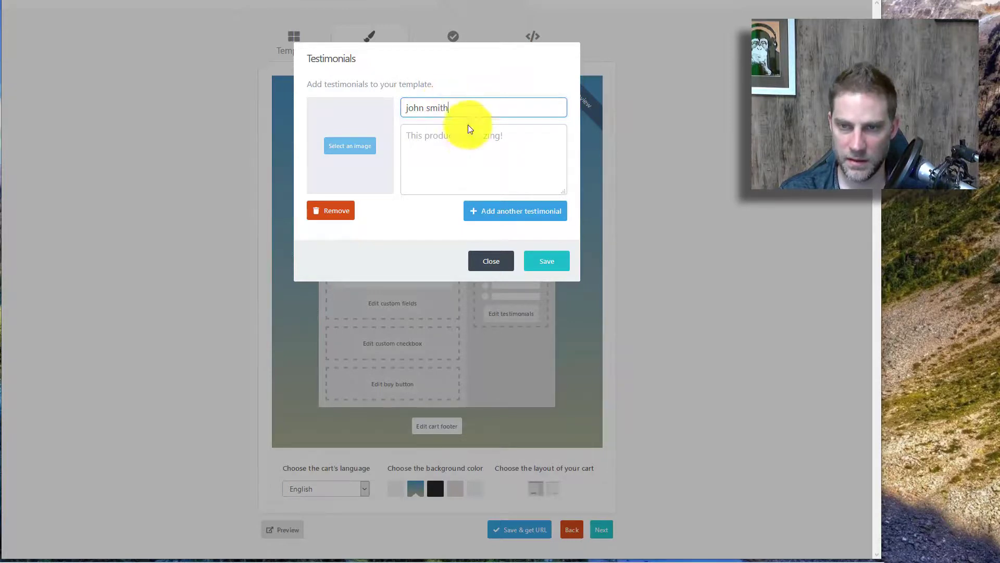
{"action": "left_click", "coordinate": [468, 135]}
{"action": "type", "text": "testimonial 1"}
{"action": "left_click", "coordinate": [527, 260]}
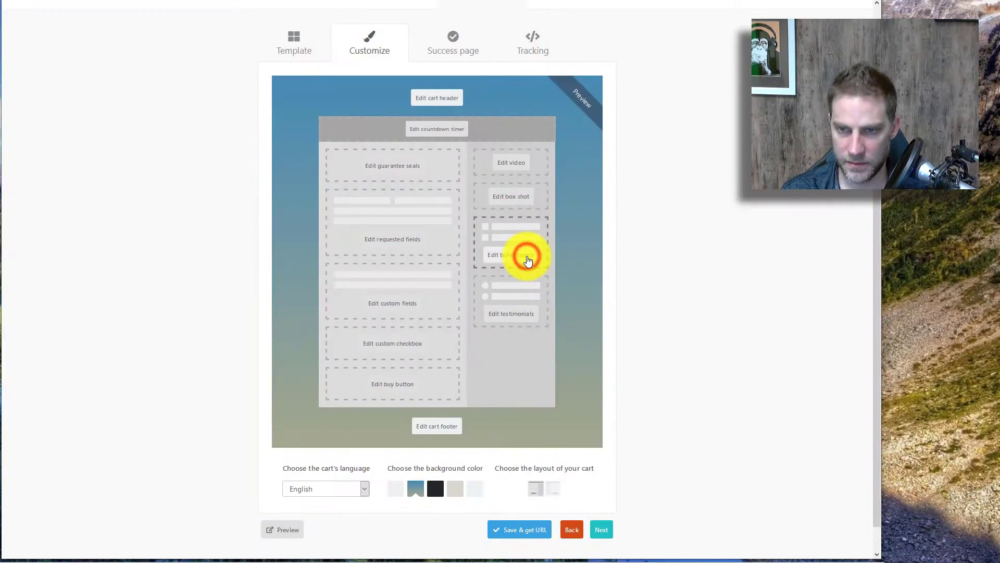
Step: Add two bullet points, 'bullet 1' and 'bullet 2'
{"action": "left_click", "coordinate": [511, 242]}
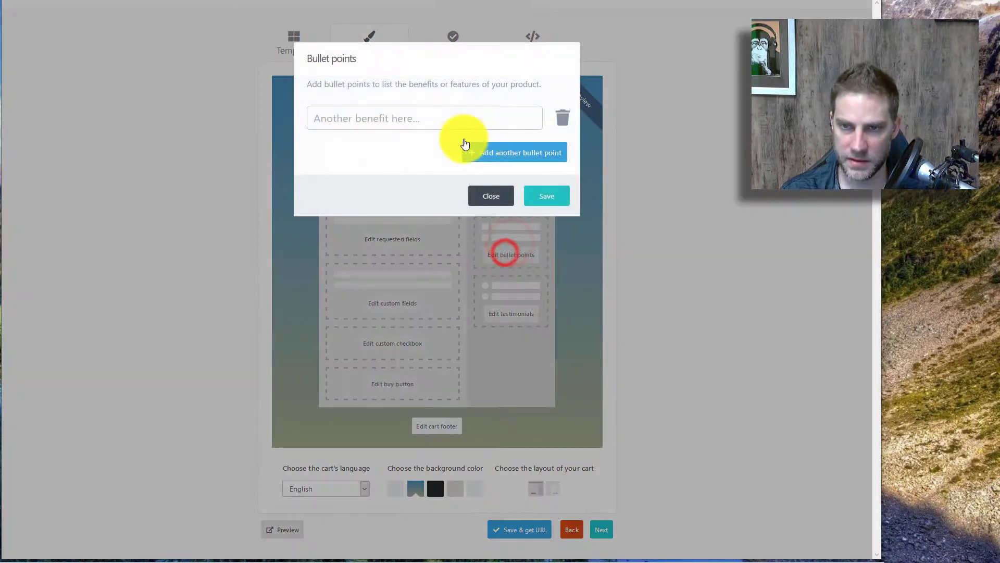
{"action": "left_click", "coordinate": [449, 123]}
{"action": "type", "text": "bullet 1"}
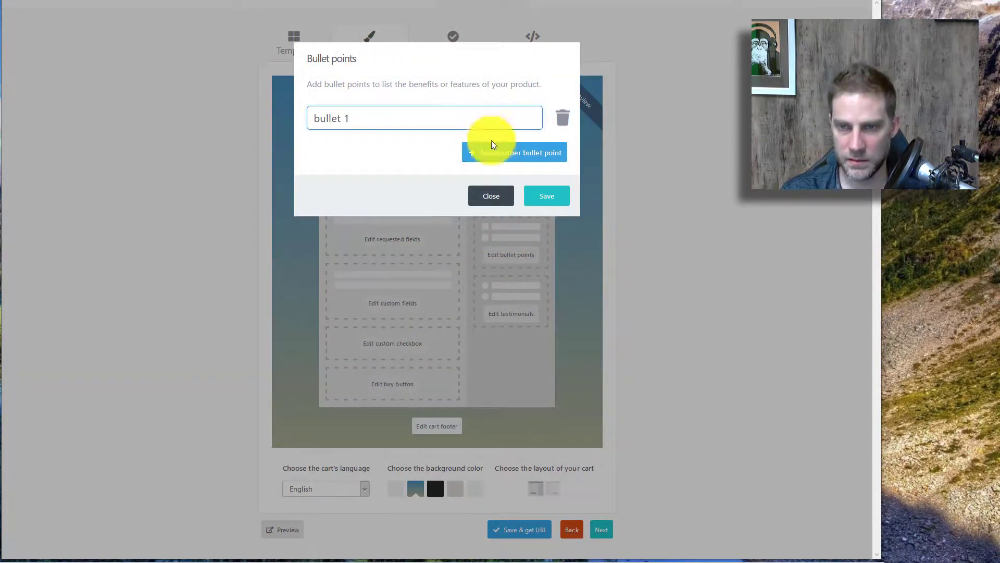
{"action": "left_click", "coordinate": [493, 151]}
{"action": "left_click", "coordinate": [386, 144]}
{"action": "type", "text": "bullet "}
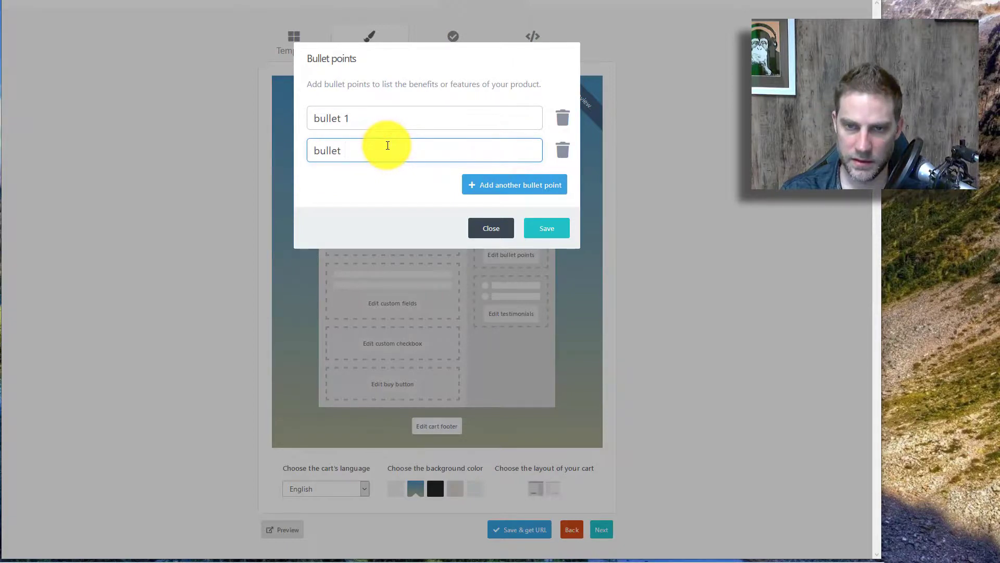
{"action": "type", "text": "2"}
Step: Save the bullets and checkout, confirming 'What you get' lists bullet 1 and bullet 2
{"action": "left_click", "coordinate": [545, 229]}
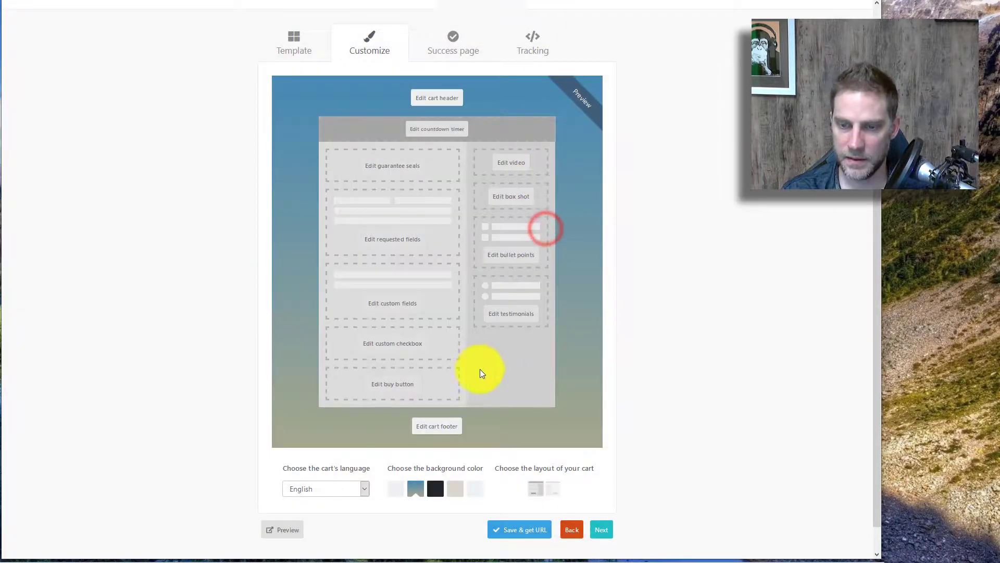
{"action": "left_click", "coordinate": [526, 530]}
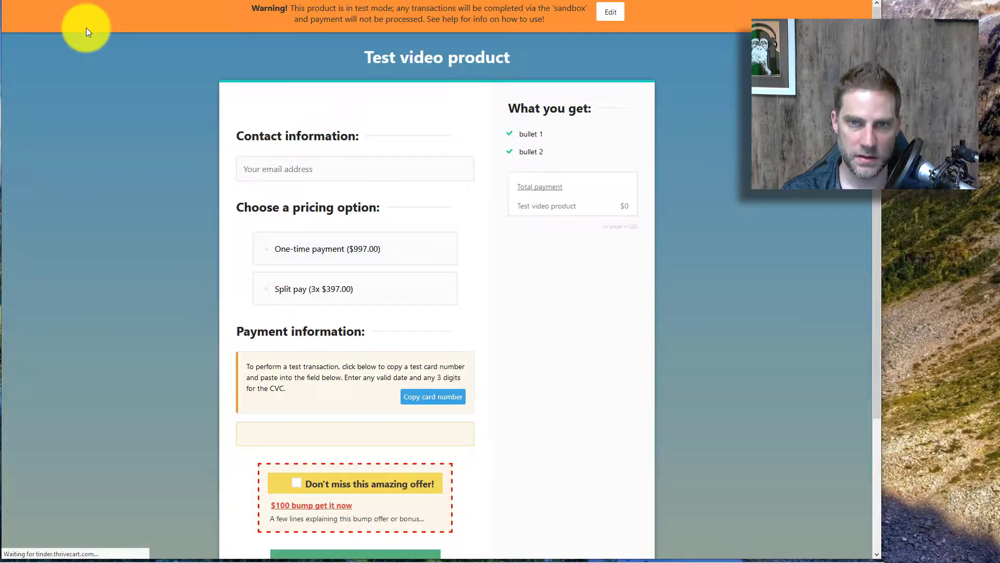
{"action": "scroll", "coordinate": [167, 189], "scroll_direction": "down", "scroll_amount": 3}
{"action": "scroll", "coordinate": [513, 165], "scroll_direction": "up", "scroll_amount": 3}
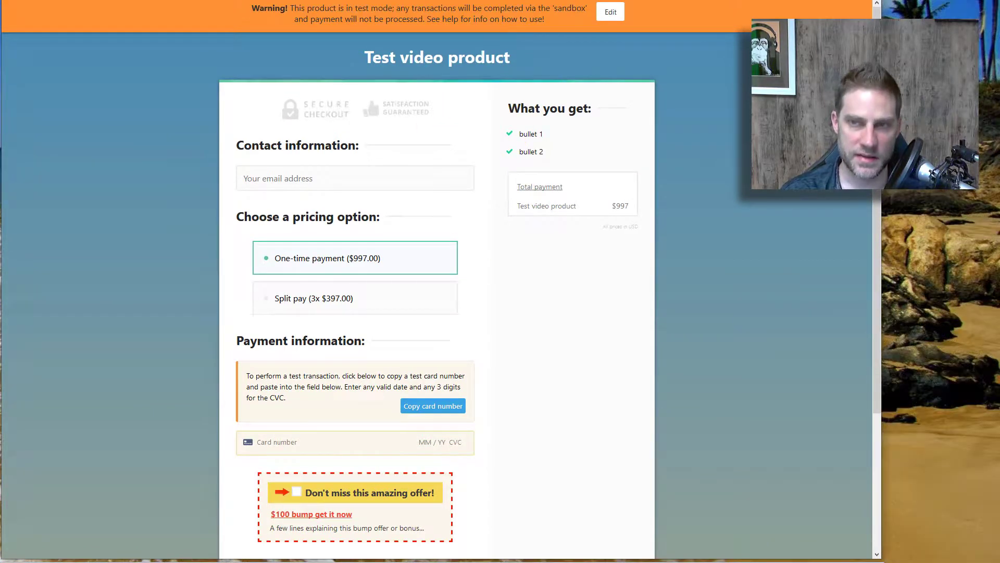
{"action": "key", "text": "ctrl+w"}
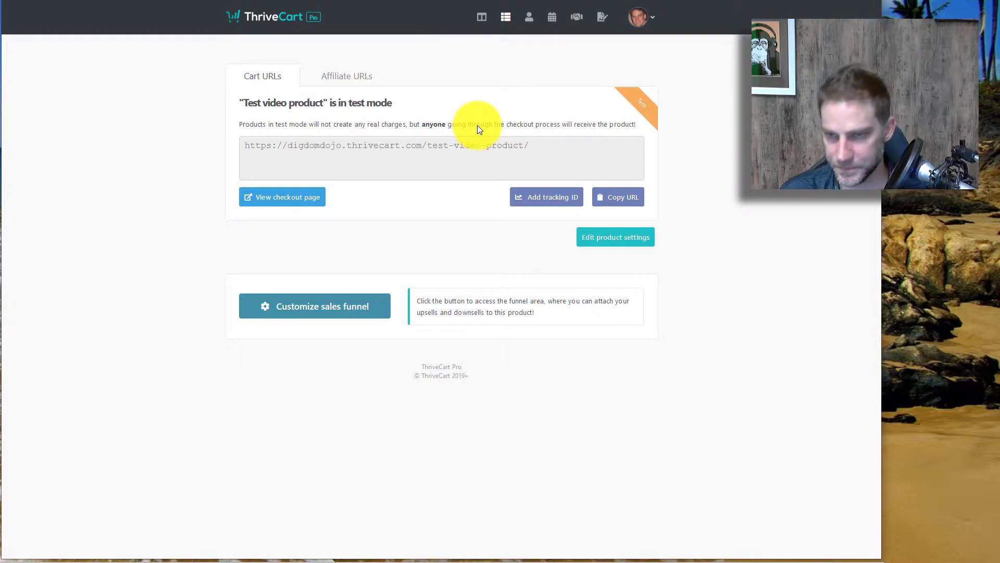
Step: Browse the account's Integrations, checking autoresponders, then view the Membership platform options
{"action": "left_click", "coordinate": [644, 21]}
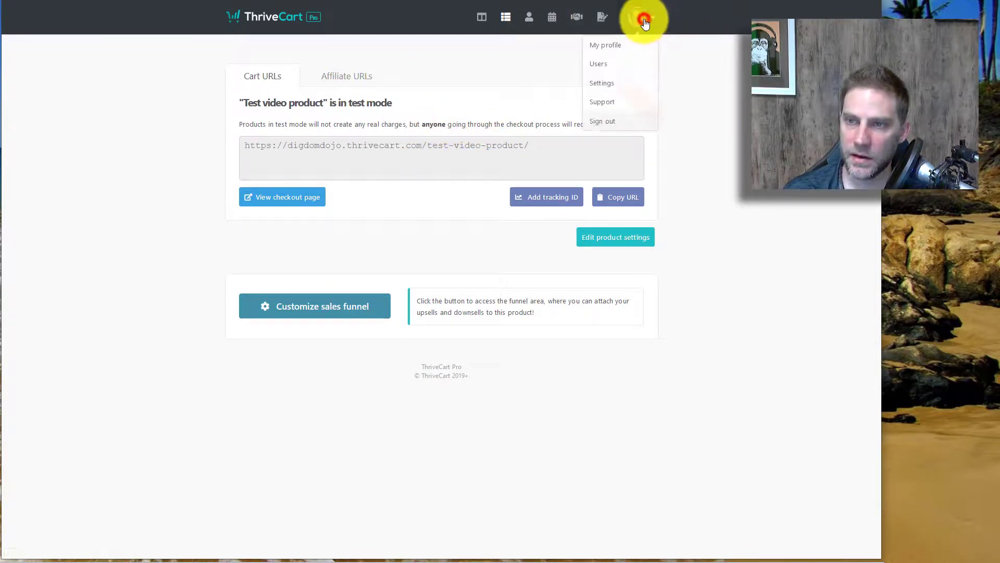
{"action": "left_click", "coordinate": [599, 83]}
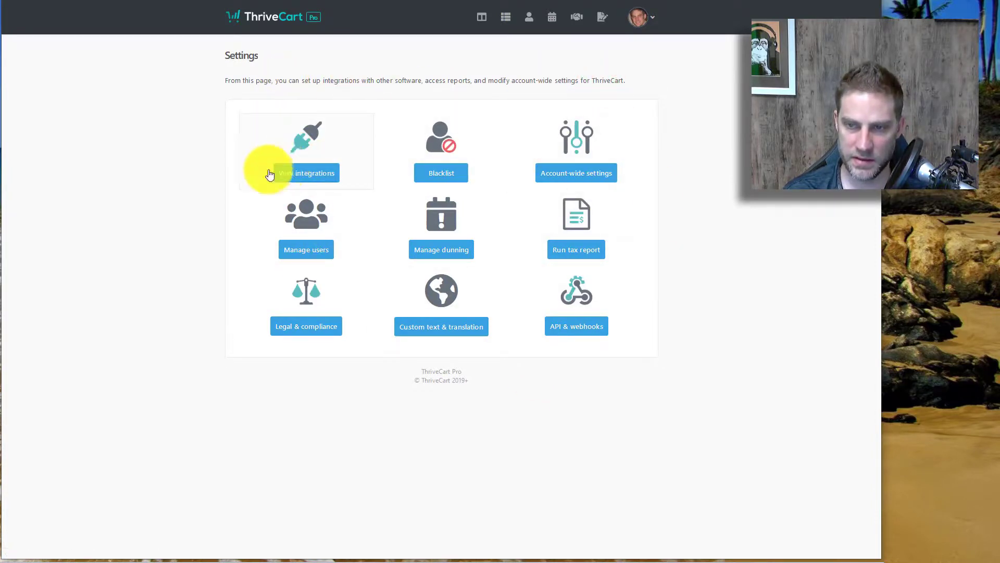
{"action": "left_click", "coordinate": [320, 172]}
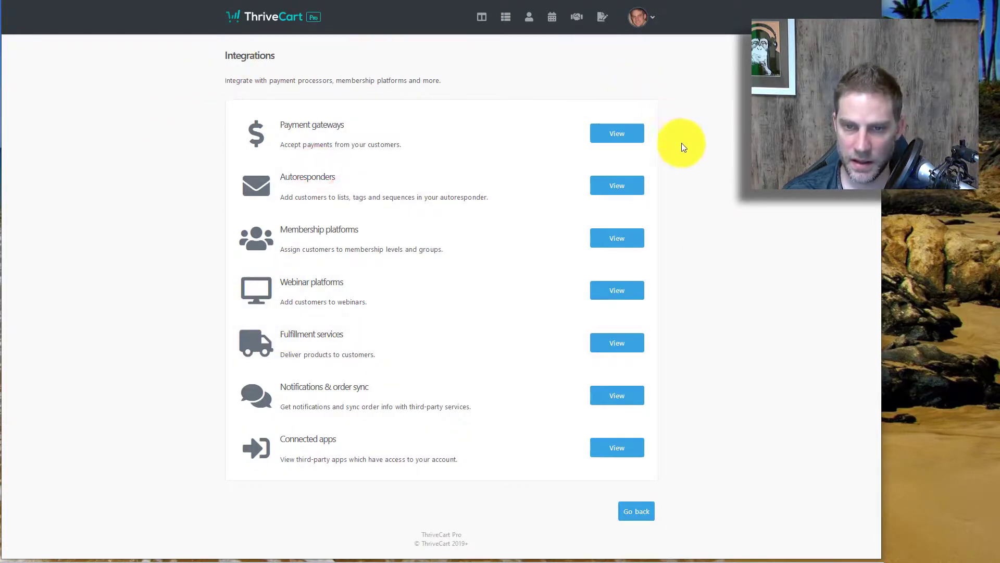
{"action": "left_click", "coordinate": [608, 183]}
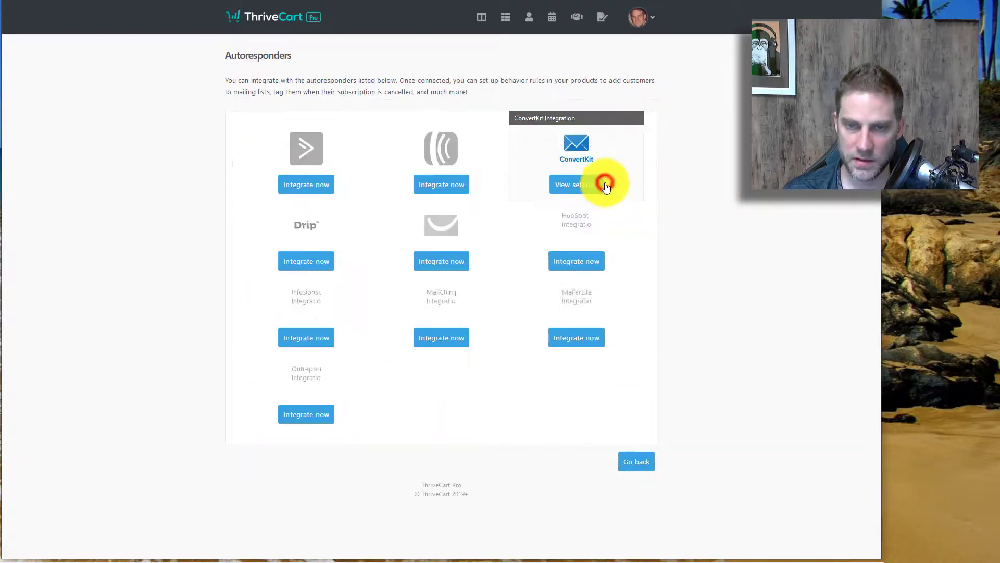
{"action": "left_click", "coordinate": [636, 461]}
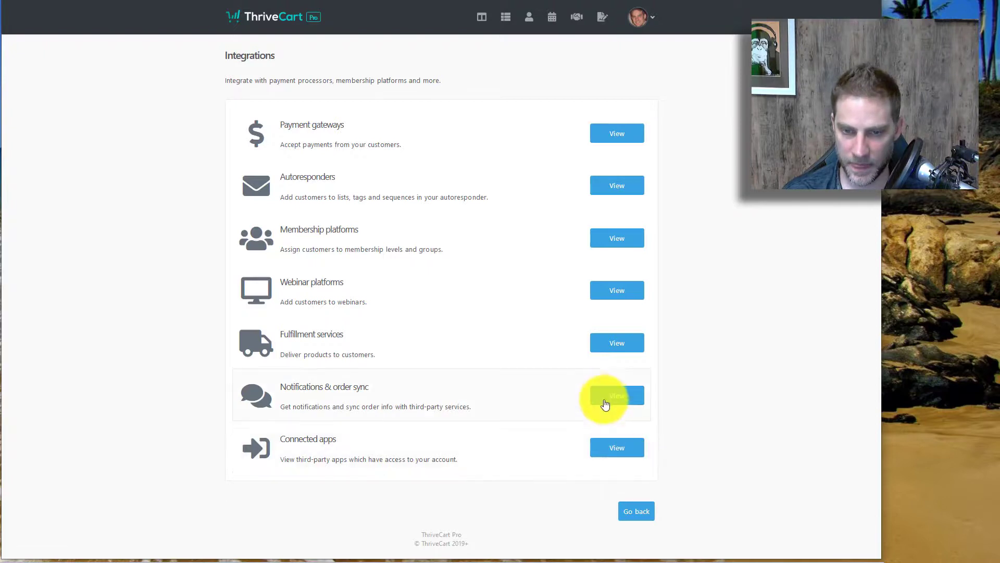
{"action": "left_click", "coordinate": [605, 235]}
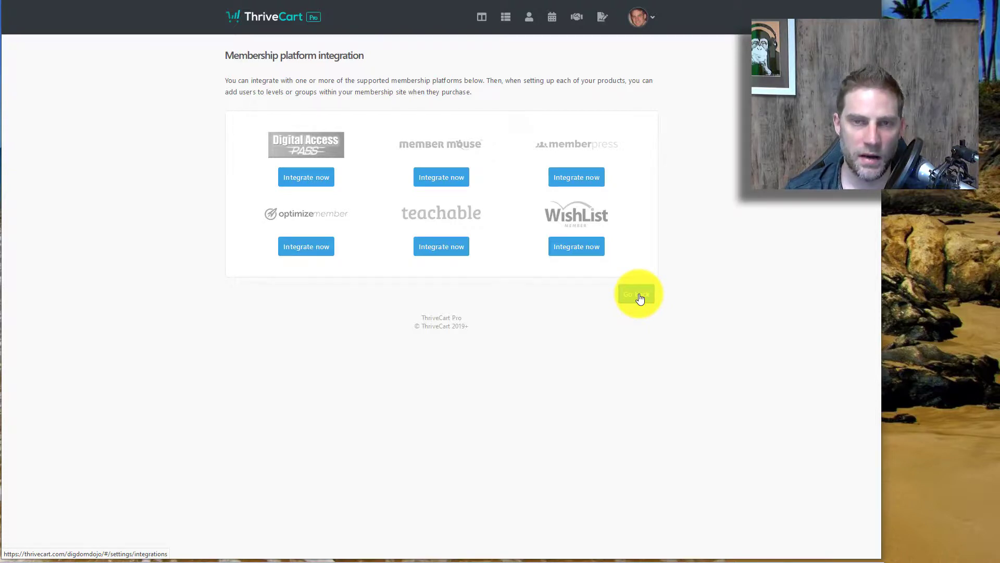
Step: Review Notifications & order sync integrations, then open the affiliate overview showing $0.00 commissions
{"action": "left_click", "coordinate": [640, 298]}
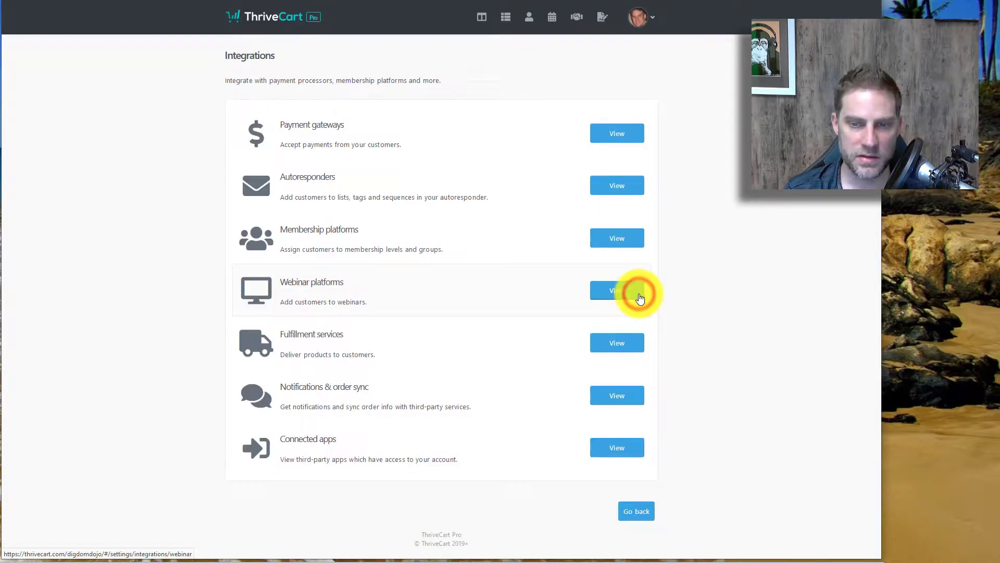
{"action": "left_click", "coordinate": [600, 396]}
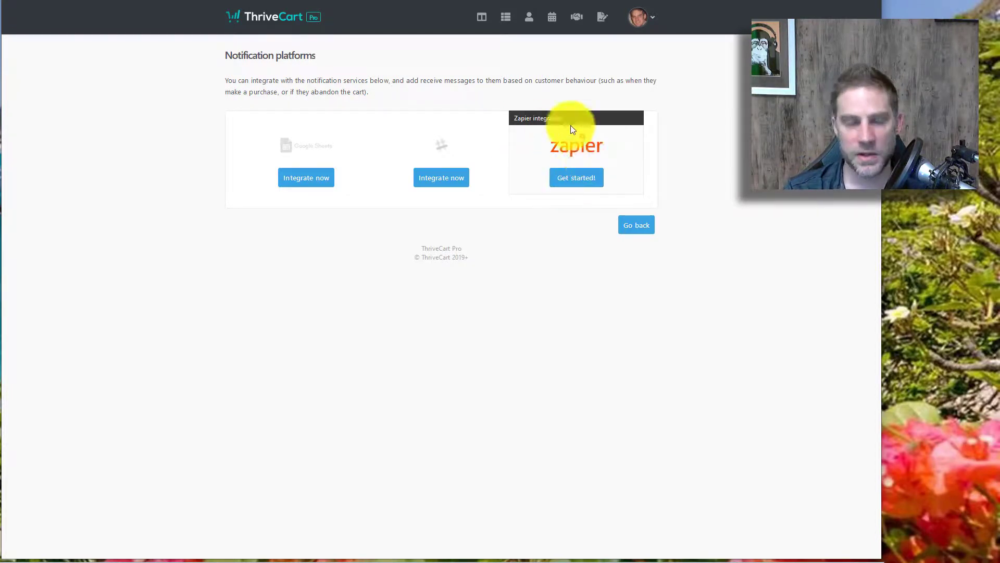
{"action": "left_click", "coordinate": [635, 236]}
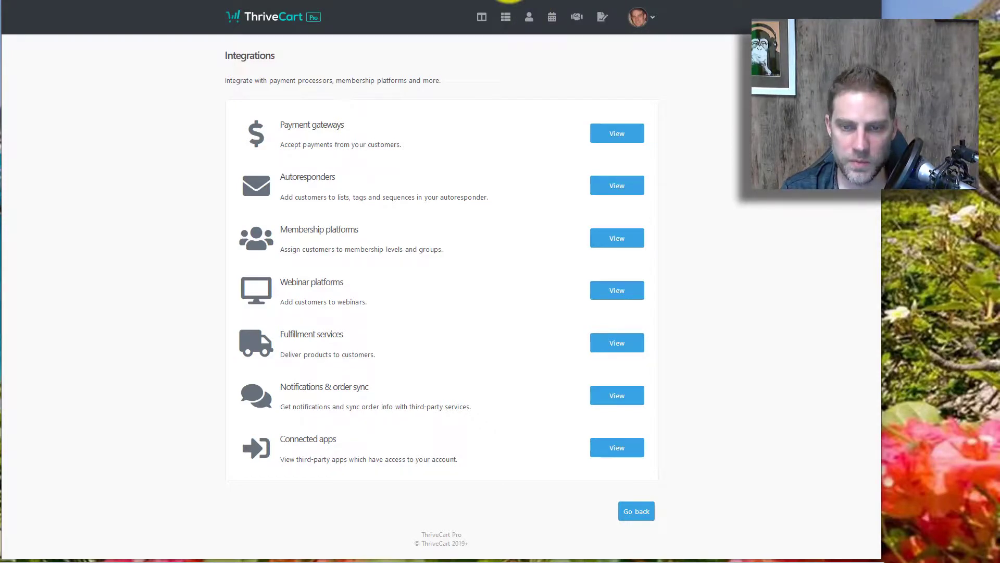
{"action": "left_click", "coordinate": [574, 22]}
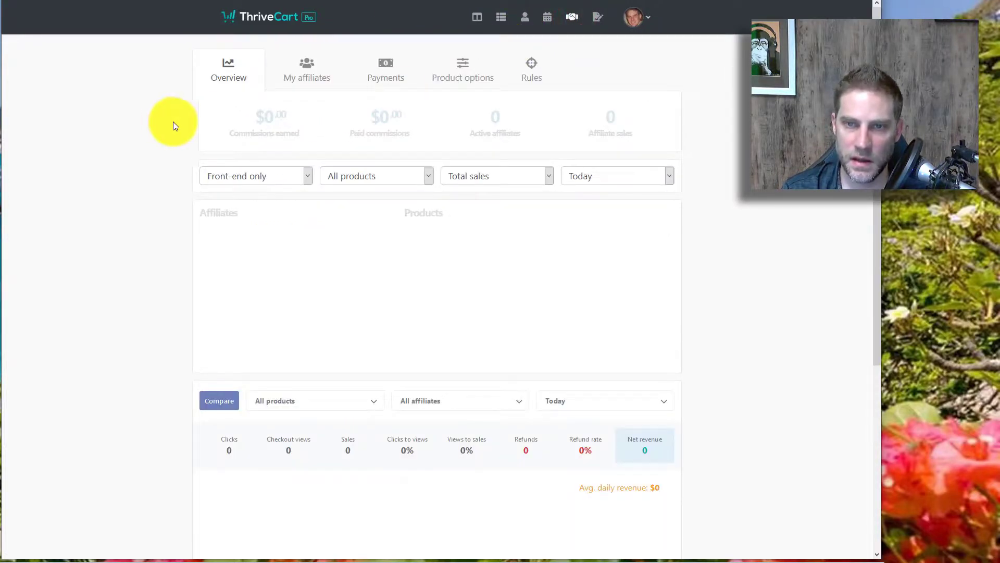
{"action": "scroll", "coordinate": [393, 98], "scroll_direction": "down", "scroll_amount": 5}
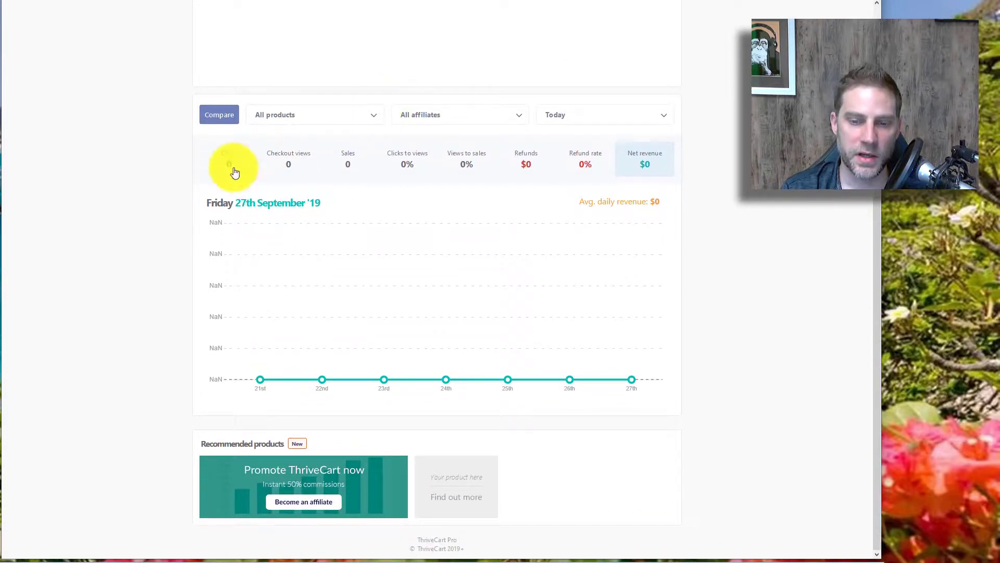
{"action": "scroll", "coordinate": [136, 268], "scroll_direction": "up", "scroll_amount": 5}
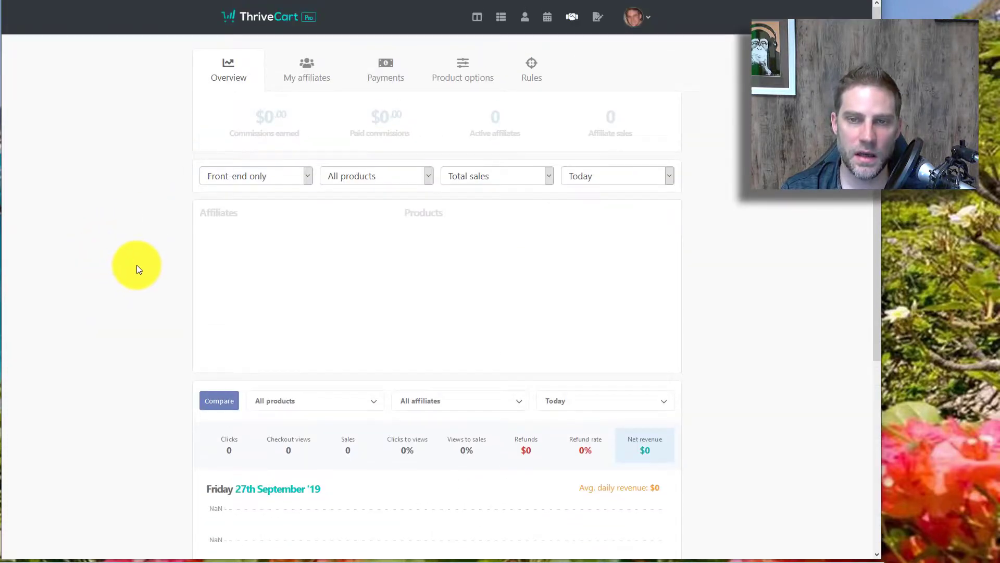
{"action": "left_click", "coordinate": [305, 78]}
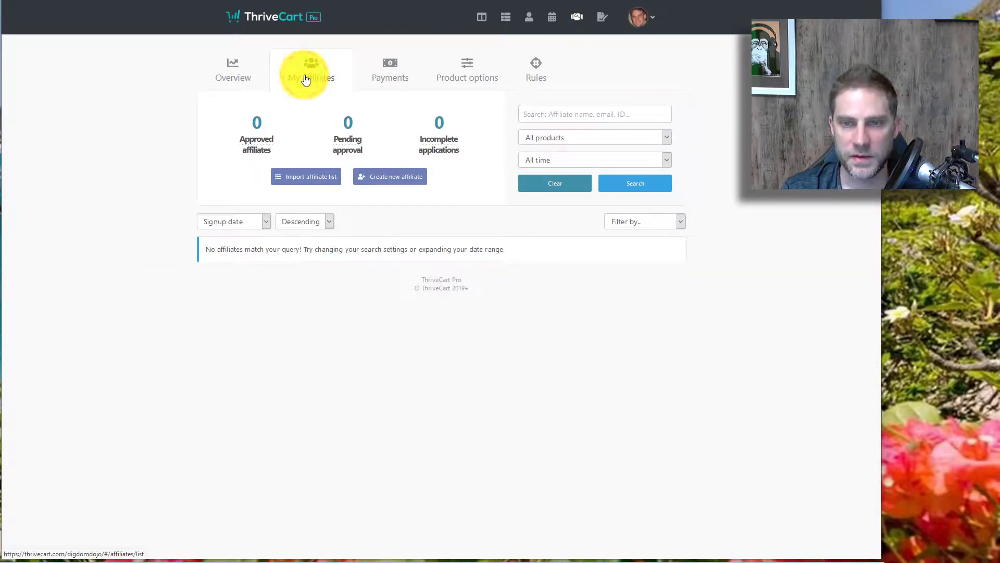
{"action": "left_click", "coordinate": [401, 65]}
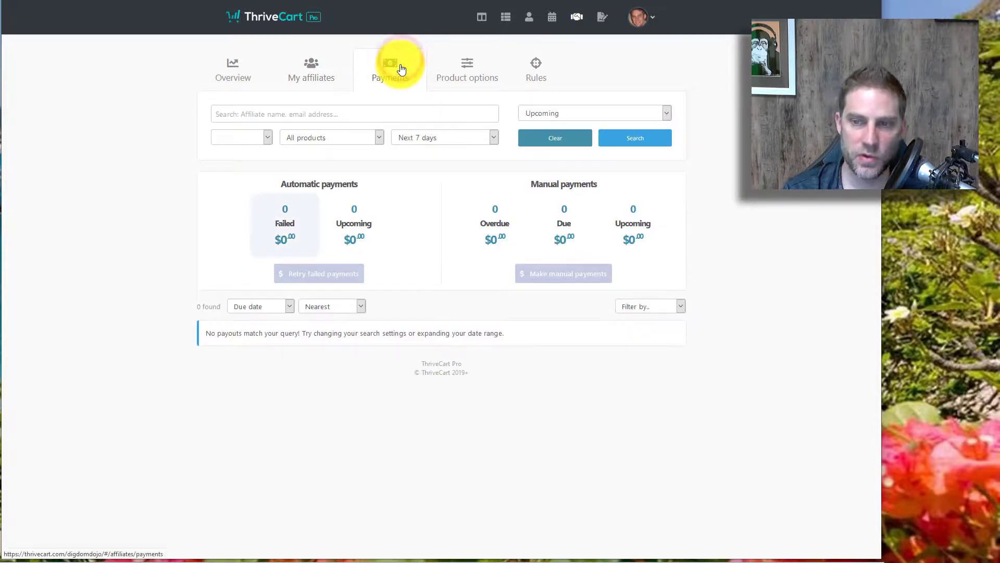
{"action": "left_click", "coordinate": [471, 71]}
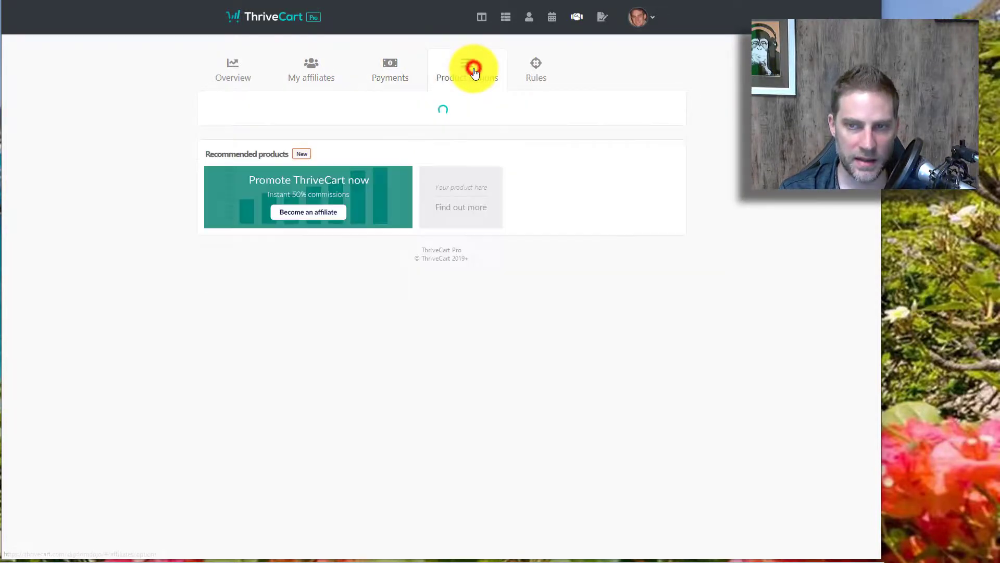
{"action": "left_click", "coordinate": [237, 68]}
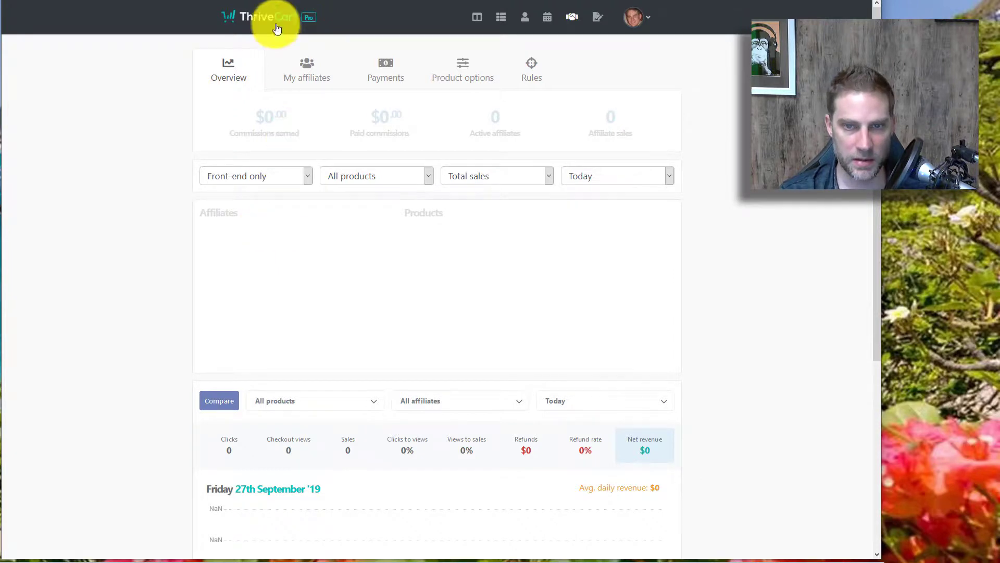
{"action": "scroll", "coordinate": [149, 396], "scroll_direction": "down", "scroll_amount": 5}
{"action": "scroll", "coordinate": [152, 389], "scroll_direction": "up", "scroll_amount": 5}
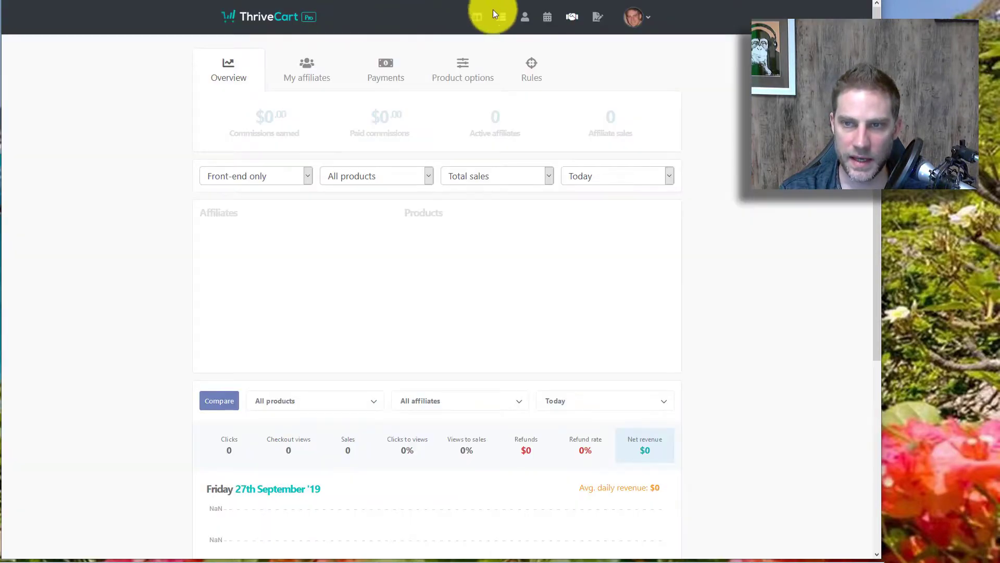
Step: Review the Test video product's checkout Template, Customize and Success page tabs
{"action": "left_click", "coordinate": [501, 18]}
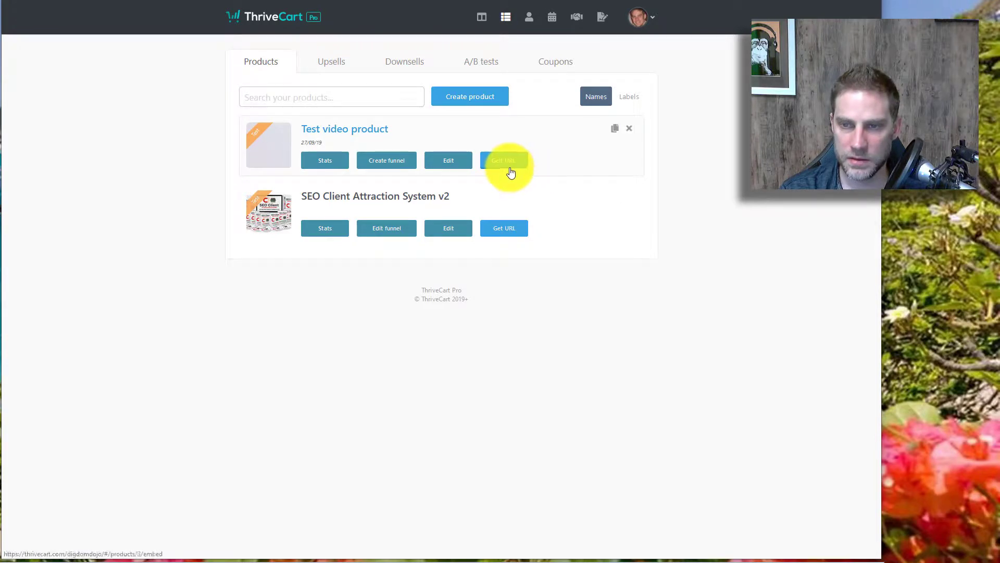
{"action": "left_click", "coordinate": [432, 164]}
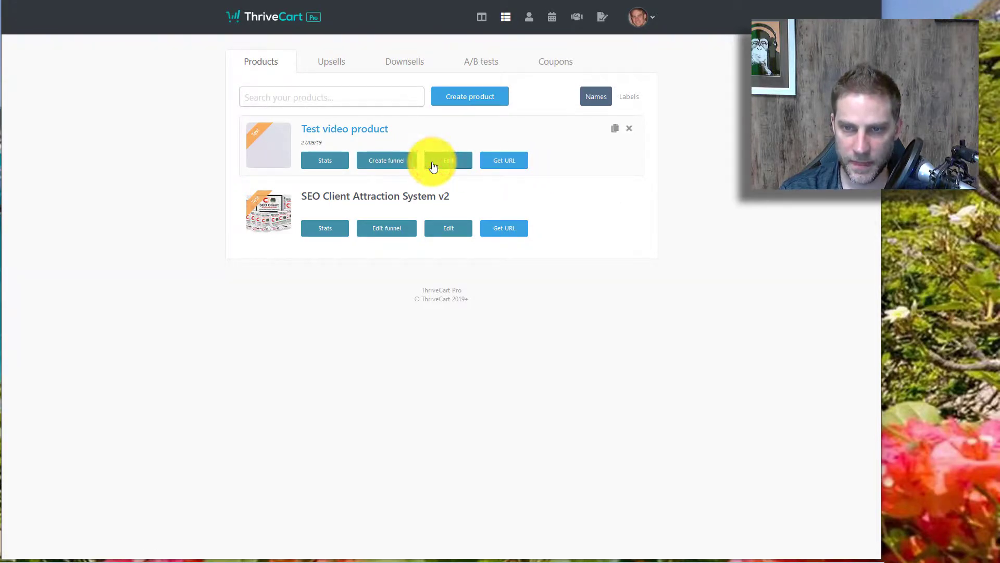
{"action": "left_click", "coordinate": [494, 49]}
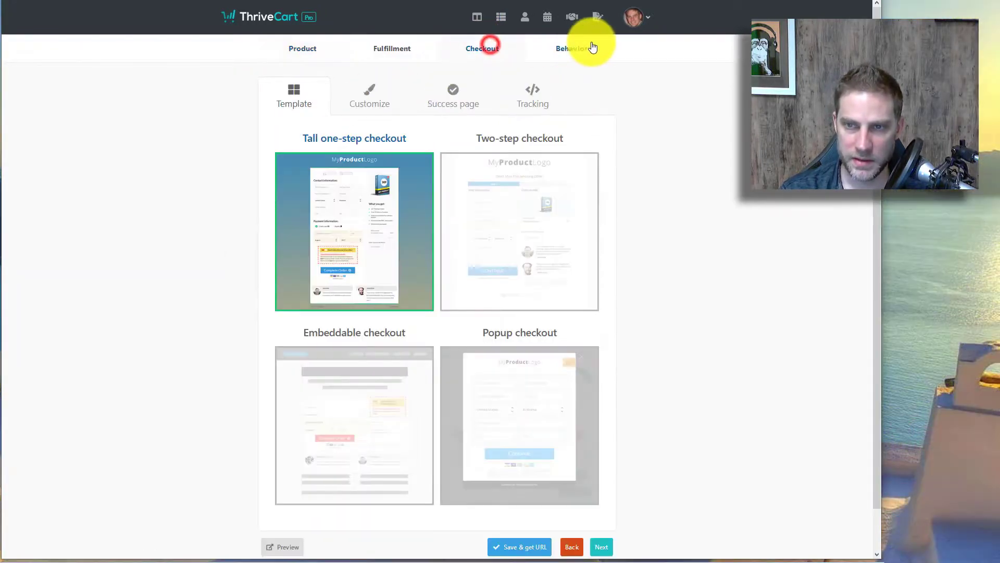
{"action": "left_click", "coordinate": [459, 104]}
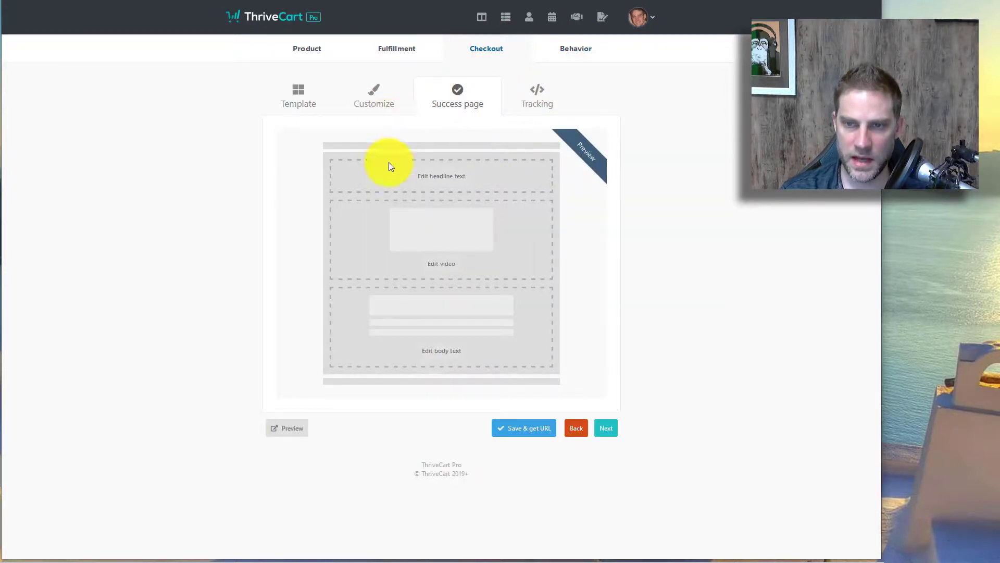
{"action": "left_click", "coordinate": [295, 101]}
{"action": "left_click", "coordinate": [360, 98]}
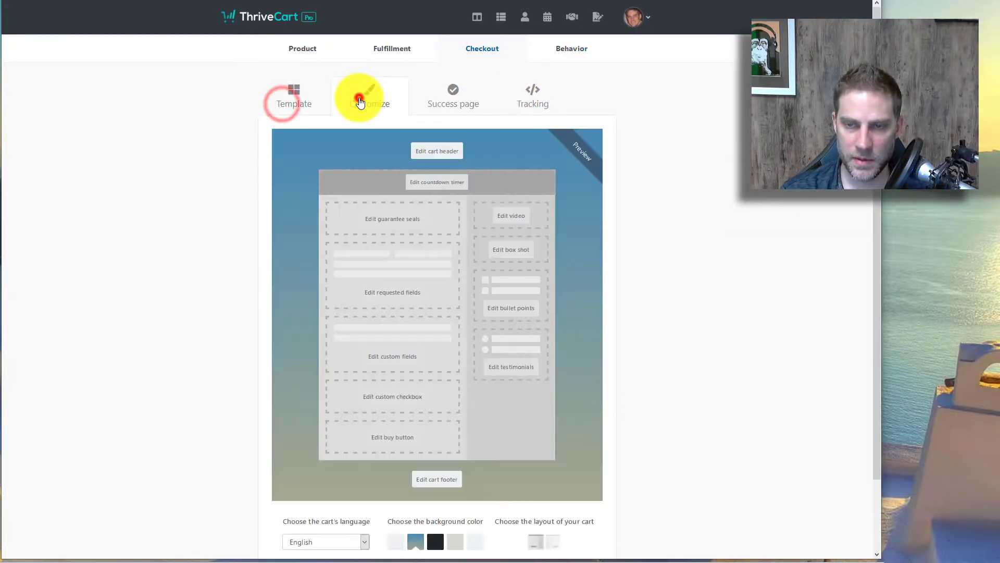
{"action": "left_click", "coordinate": [430, 102]}
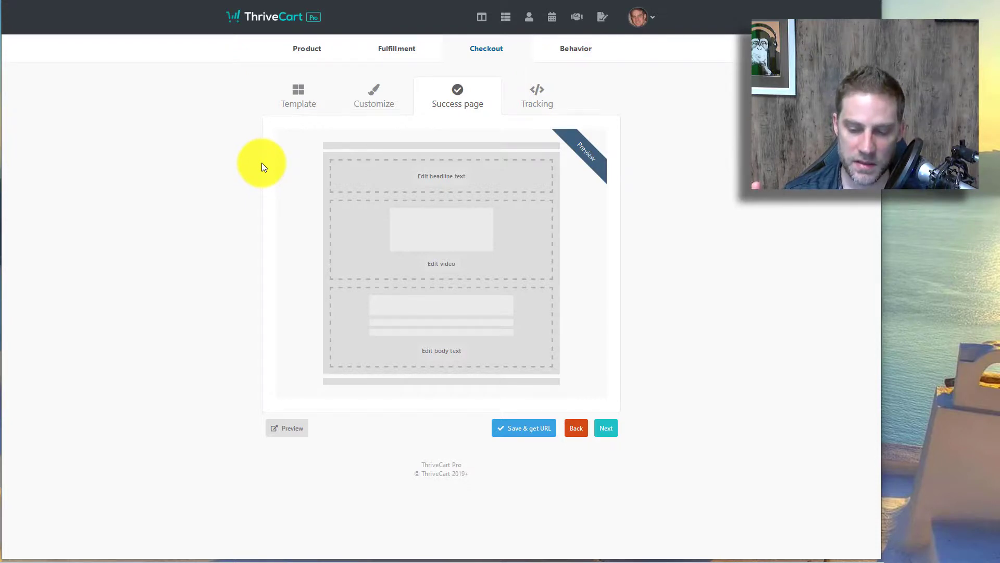
Step: Check the product's Bump offer settings, then switch over to SamCart
{"action": "left_click", "coordinate": [307, 50]}
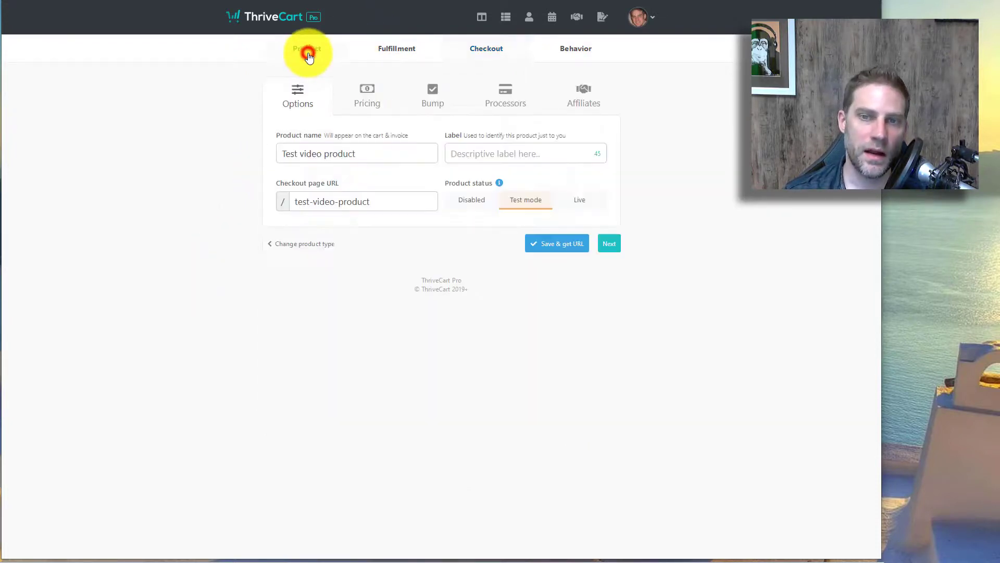
{"action": "left_click", "coordinate": [436, 99]}
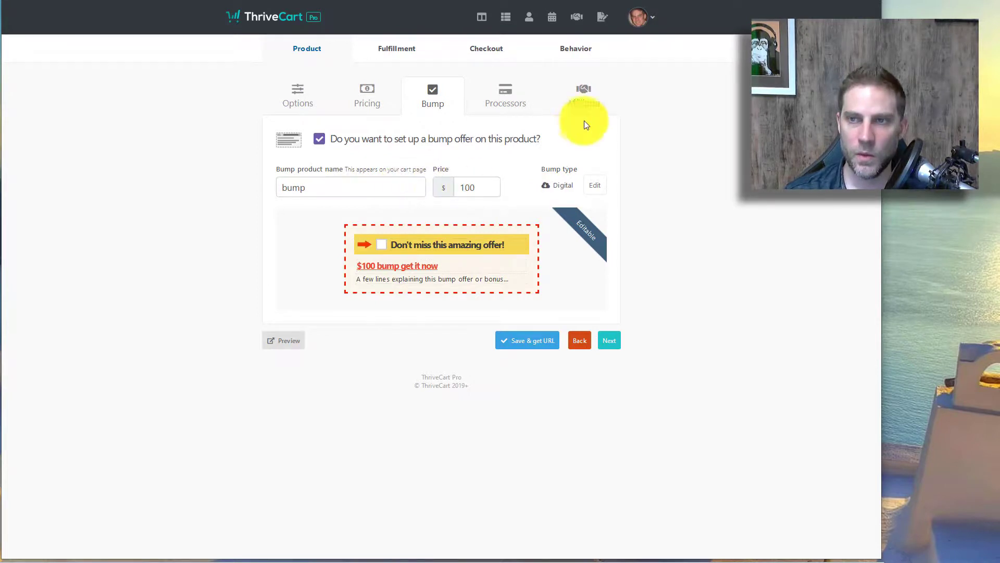
{"action": "key", "text": "ctrl+Tab"}
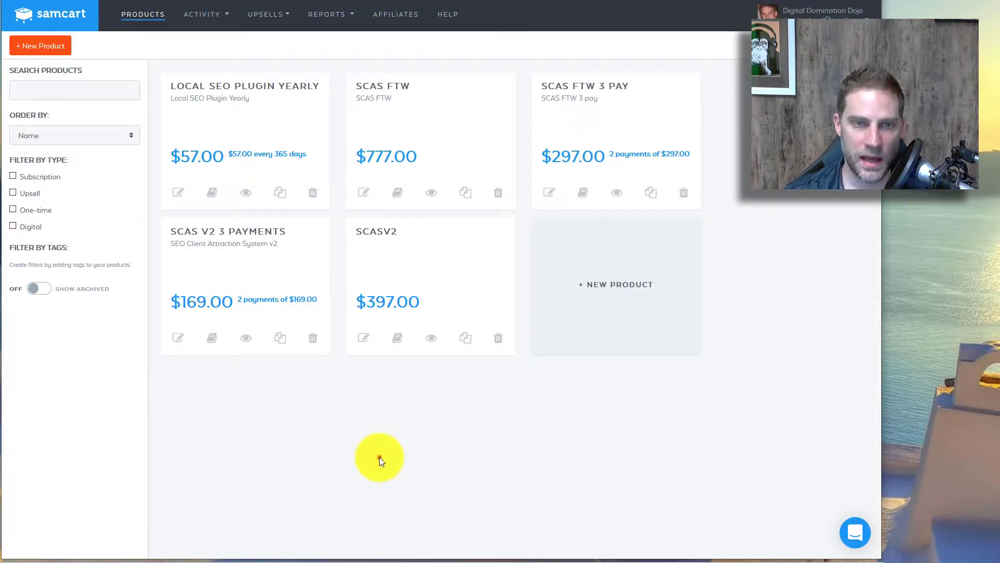
Step: Create a new SamCart product named 'Test product' priced at 997
{"action": "left_click", "coordinate": [379, 457]}
{"action": "left_click", "coordinate": [27, 50]}
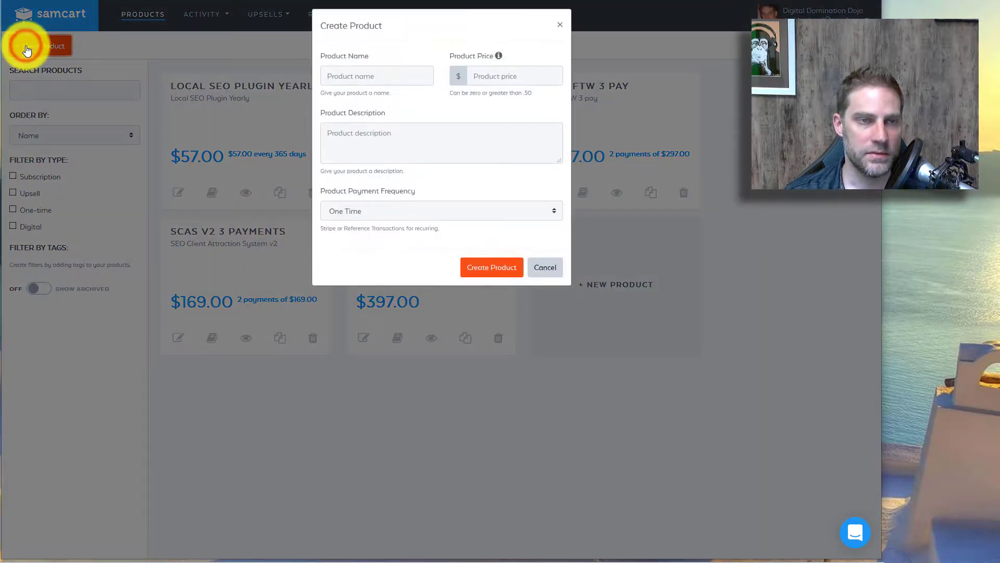
{"action": "left_click", "coordinate": [358, 86]}
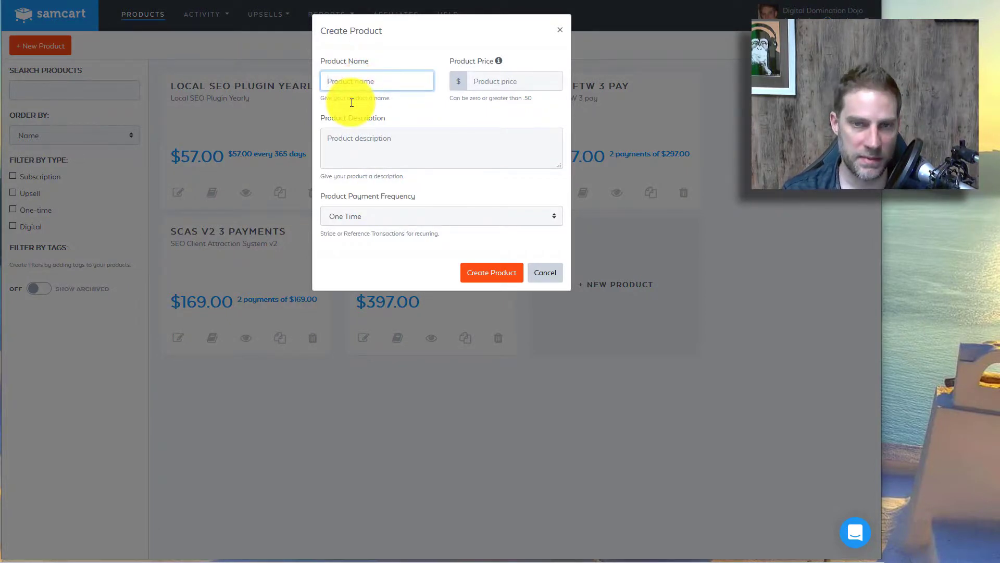
{"action": "type", "text": "Test product"}
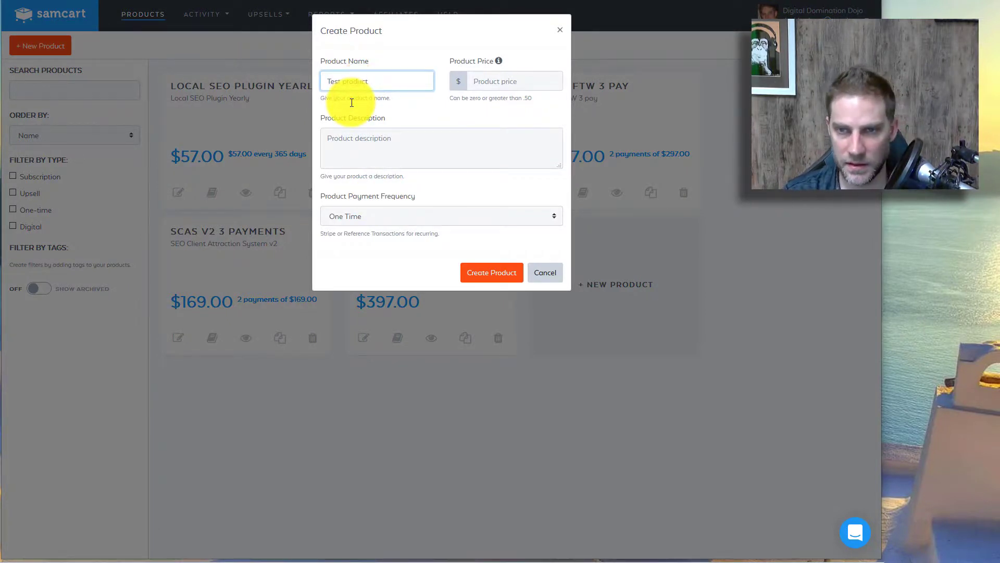
{"action": "left_click", "coordinate": [478, 79]}
{"action": "type", "text": "997"}
{"action": "left_click", "coordinate": [493, 277]}
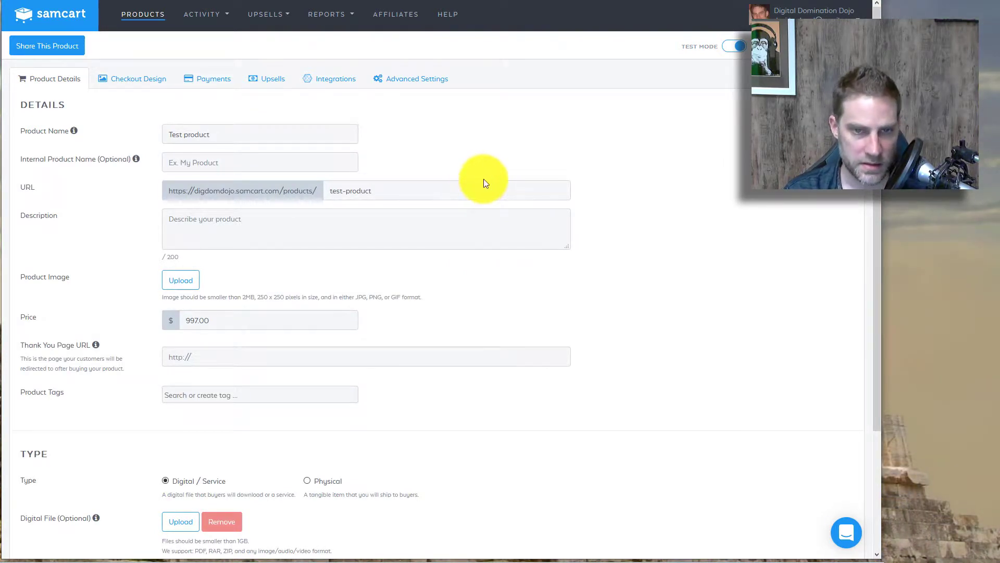
{"action": "scroll", "coordinate": [499, 185], "scroll_direction": "down", "scroll_amount": 3}
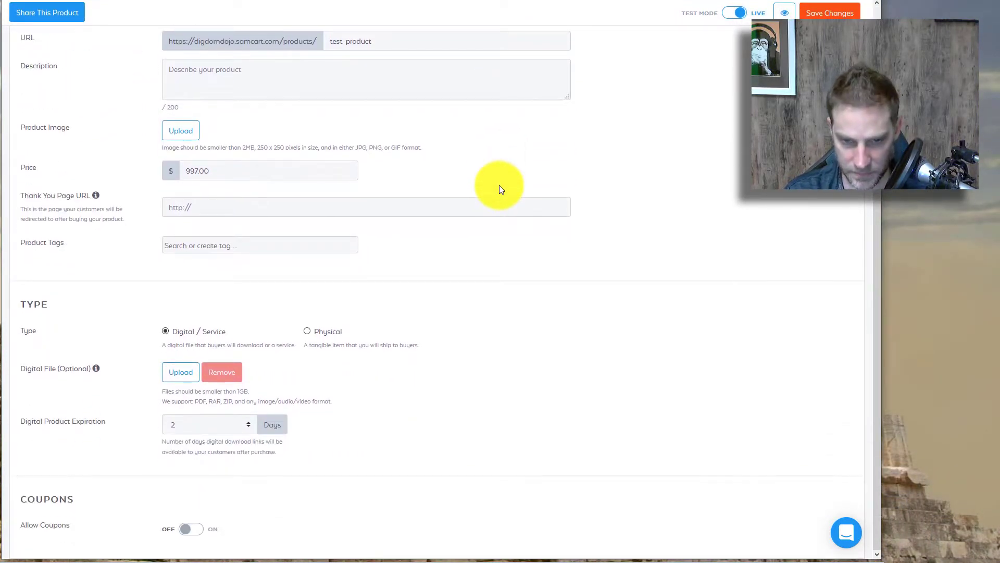
{"action": "scroll", "coordinate": [393, 477], "scroll_direction": "up", "scroll_amount": 3}
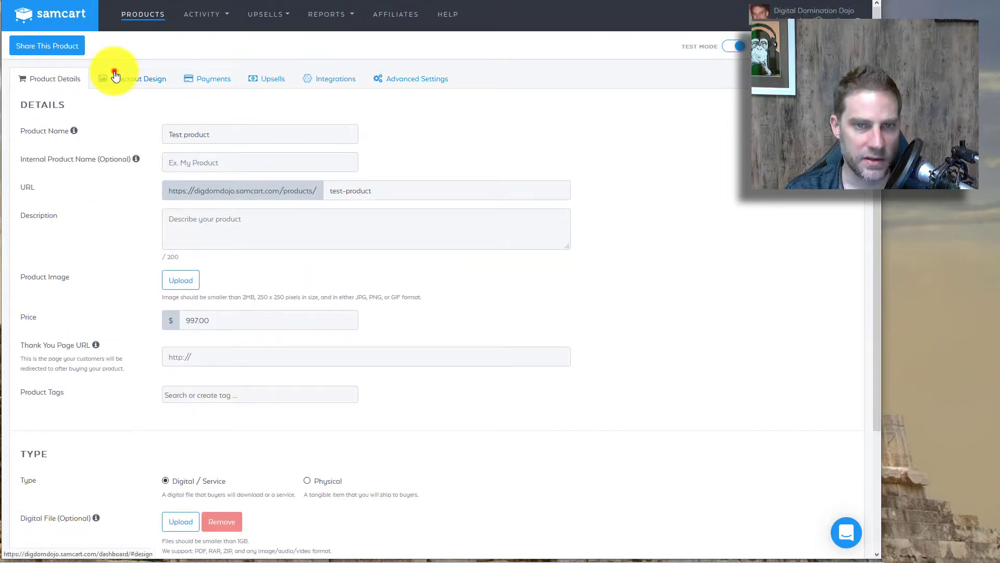
{"action": "left_click", "coordinate": [114, 70]}
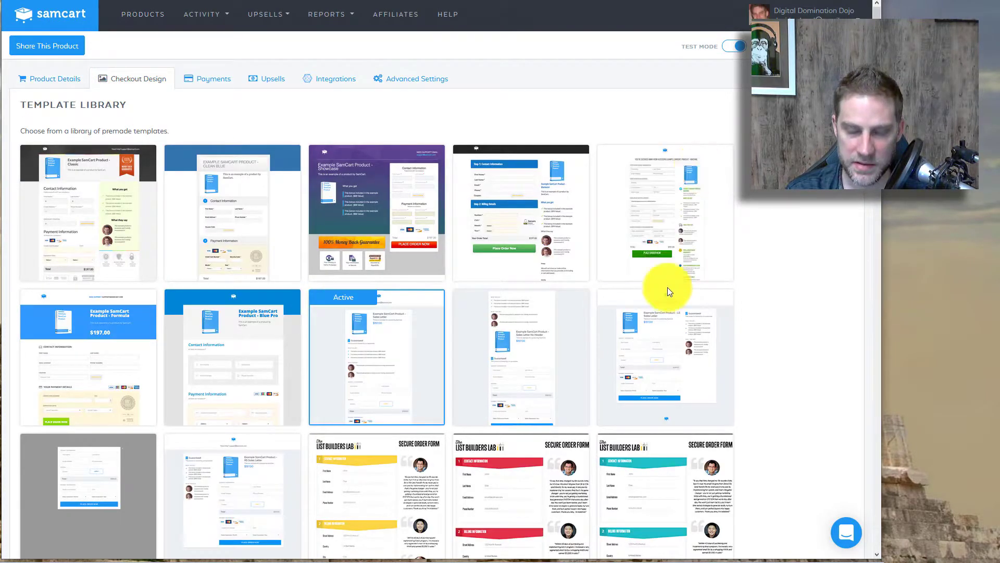
{"action": "scroll", "coordinate": [546, 85], "scroll_direction": "down", "scroll_amount": 3}
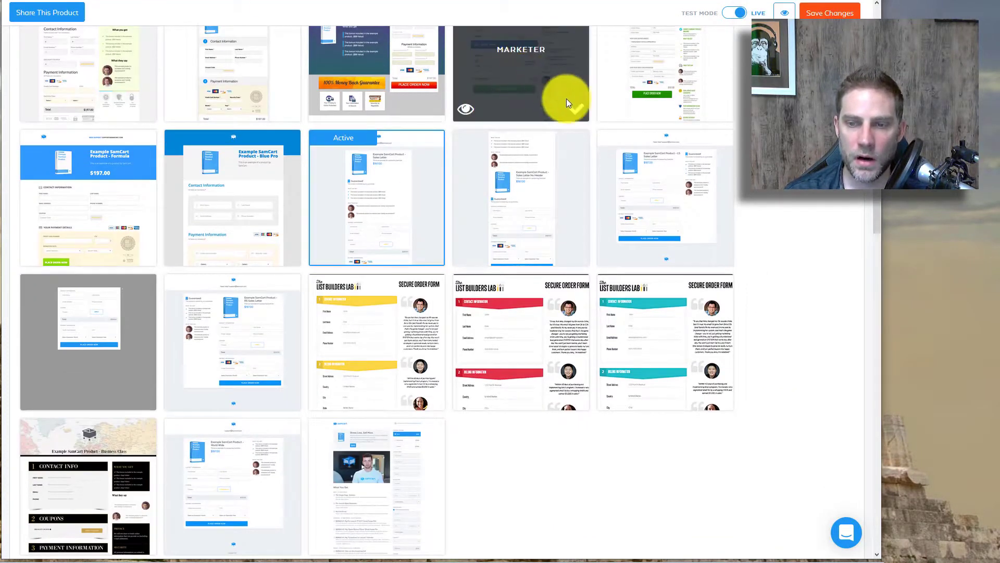
{"action": "mouse_move", "coordinate": [384, 495]}
{"action": "scroll", "coordinate": [384, 495], "scroll_direction": "down", "scroll_amount": 1}
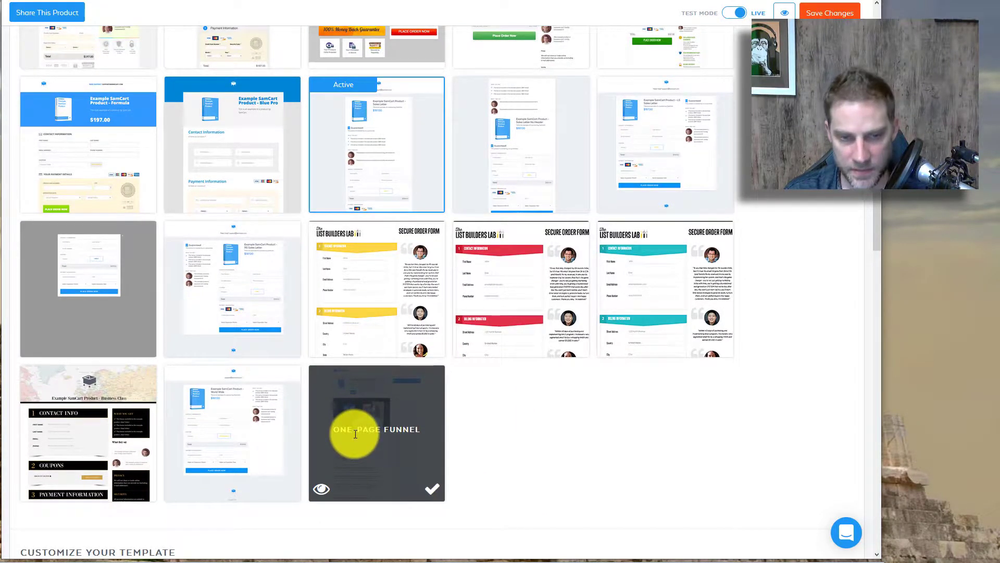
{"action": "scroll", "coordinate": [623, 439], "scroll_direction": "down", "scroll_amount": 1}
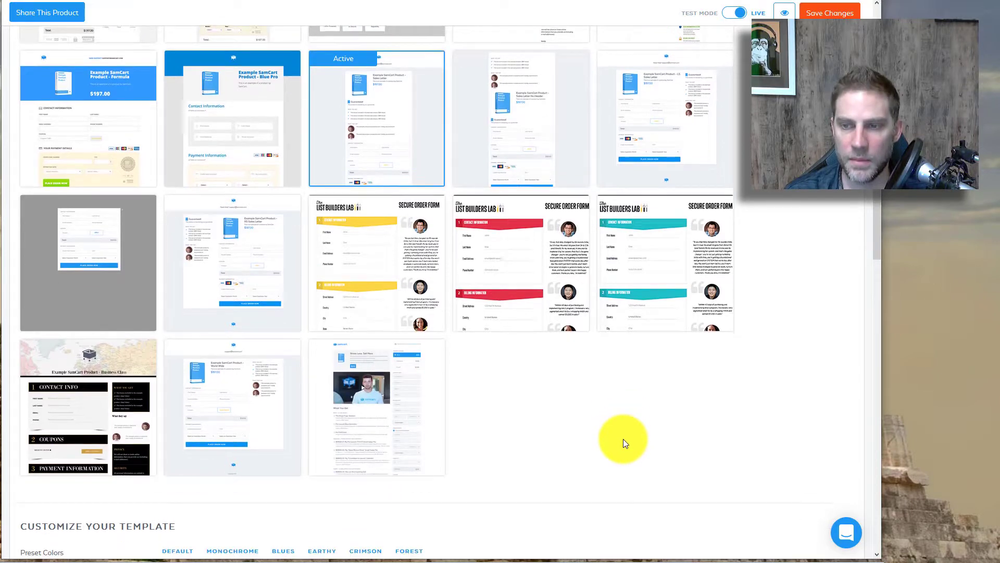
{"action": "scroll", "coordinate": [641, 440], "scroll_direction": "up", "scroll_amount": 4}
{"action": "scroll", "coordinate": [656, 452], "scroll_direction": "down", "scroll_amount": 1}
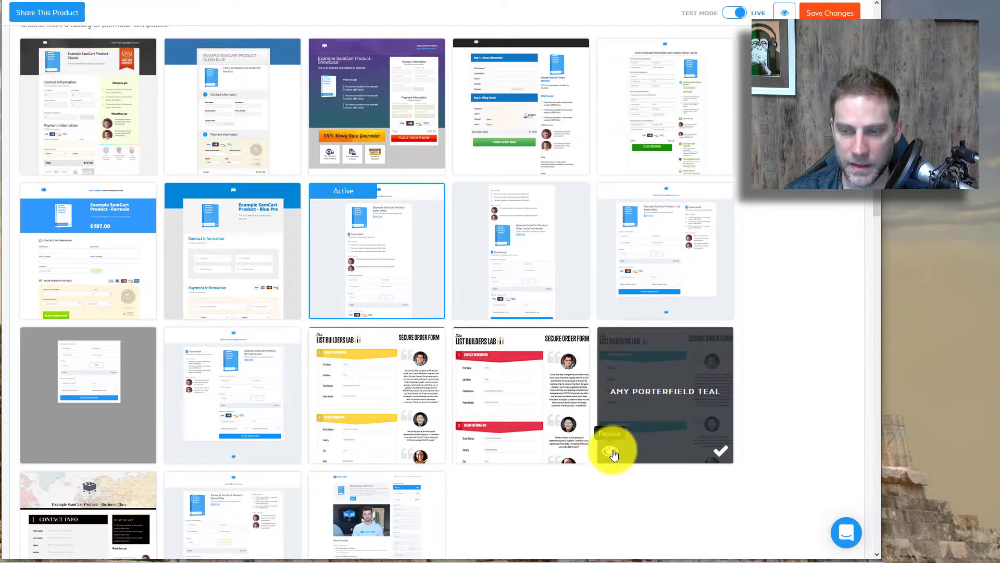
{"action": "left_click", "coordinate": [613, 453]}
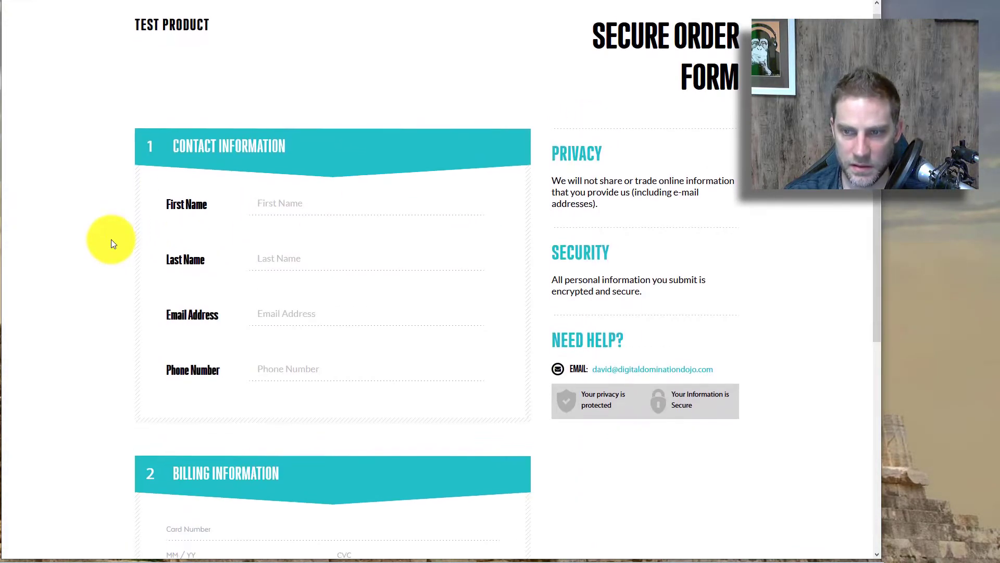
{"action": "scroll", "coordinate": [111, 243], "scroll_direction": "down", "scroll_amount": 5}
{"action": "scroll", "coordinate": [111, 243], "scroll_direction": "up", "scroll_amount": 5}
{"action": "key", "text": "ctrl+w"}
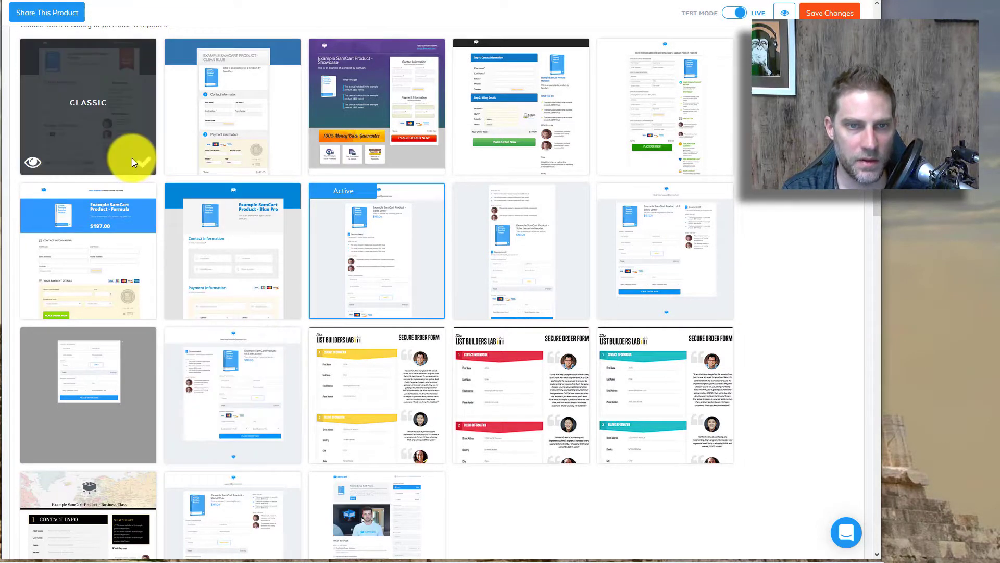
{"action": "scroll", "coordinate": [156, 177], "scroll_direction": "up", "scroll_amount": 1}
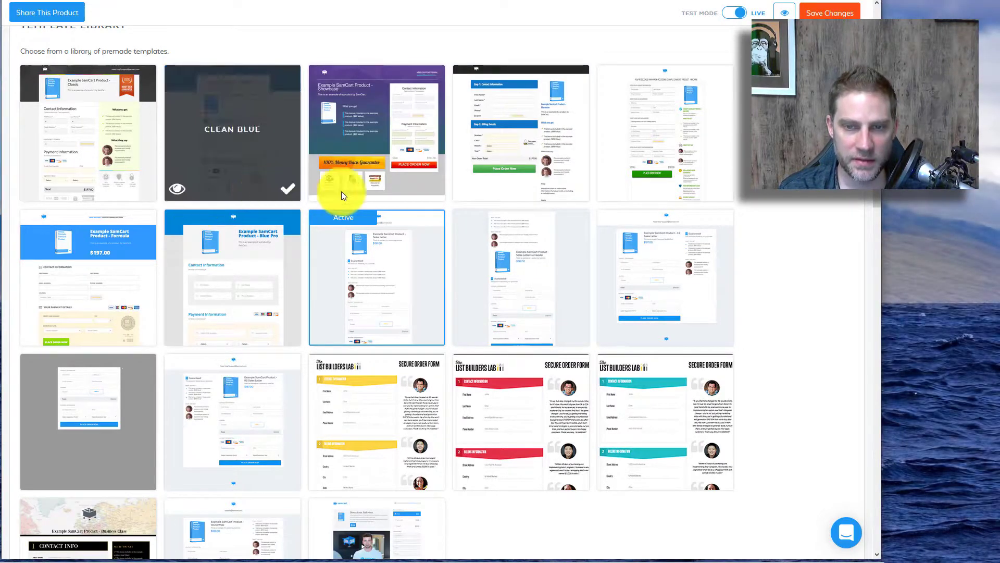
{"action": "left_click", "coordinate": [321, 189]}
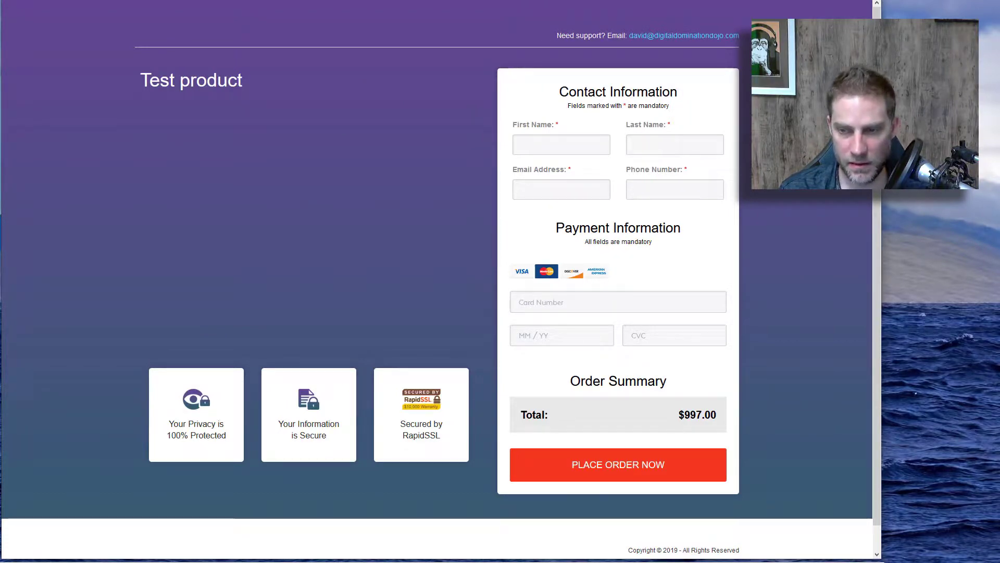
{"action": "key", "text": "ctrl+w"}
{"action": "scroll", "coordinate": [382, 371], "scroll_direction": "down", "scroll_amount": 3}
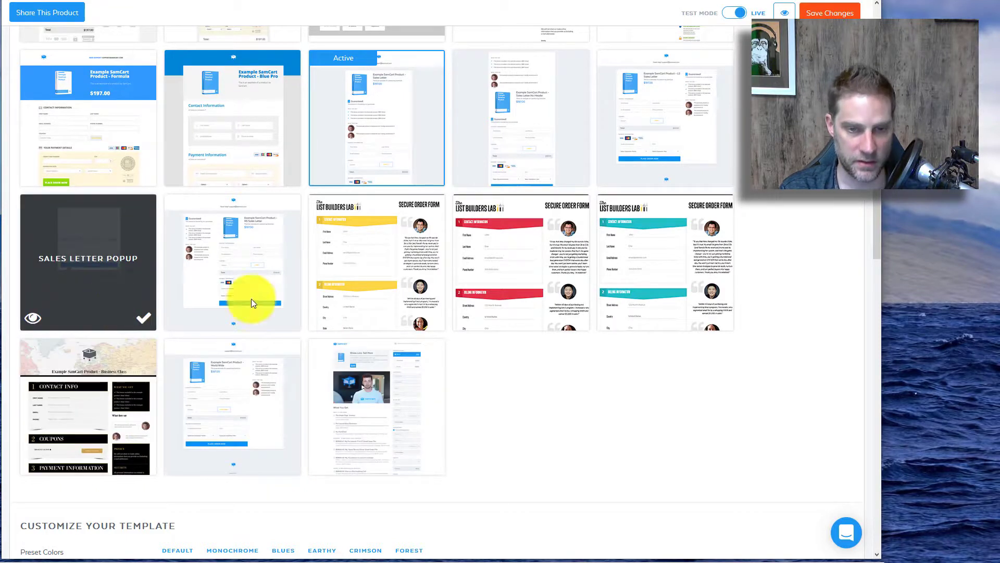
{"action": "left_click", "coordinate": [324, 461]}
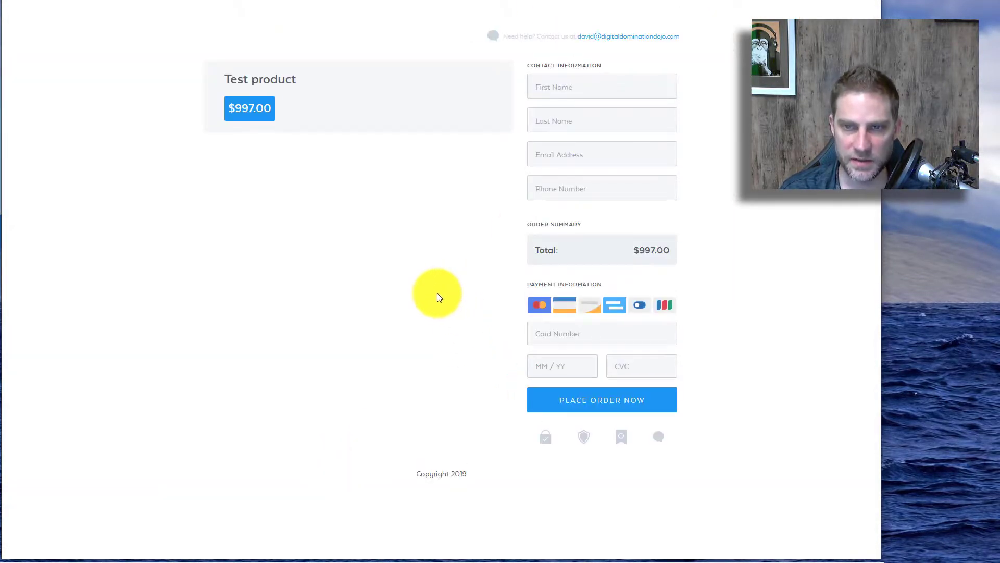
{"action": "key", "text": "Escape"}
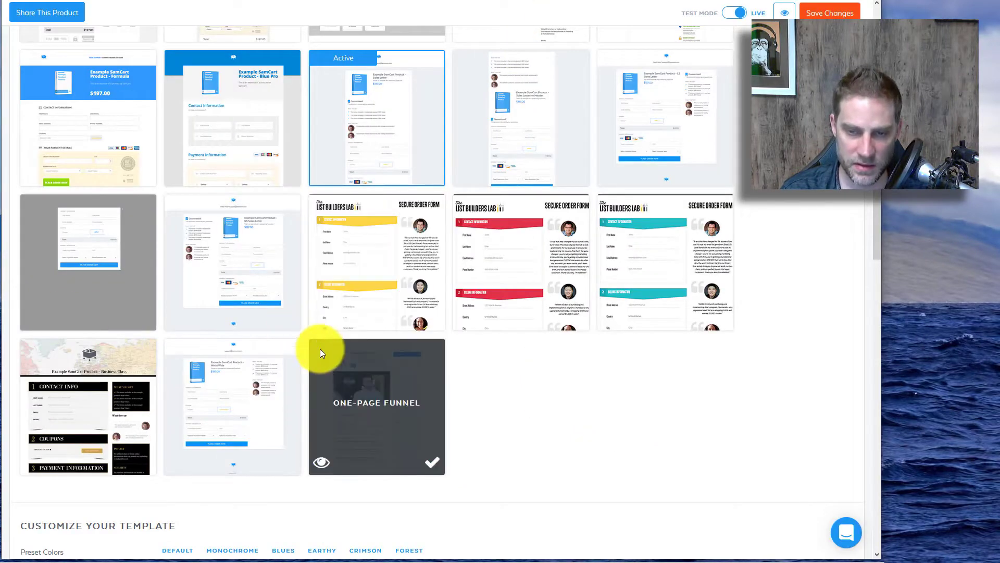
{"action": "scroll", "coordinate": [349, 386], "scroll_direction": "up", "scroll_amount": 4}
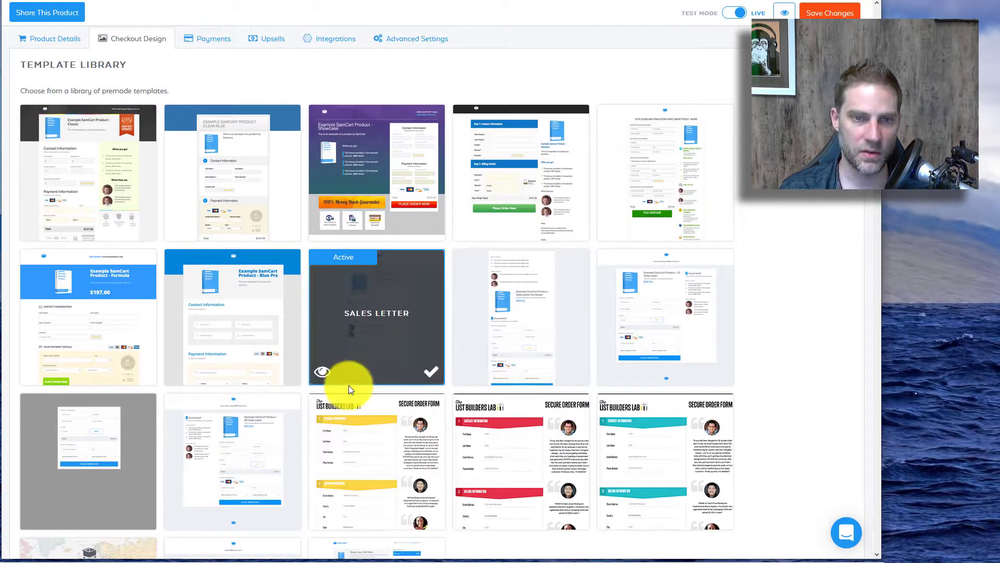
{"action": "mouse_move", "coordinate": [91, 409]}
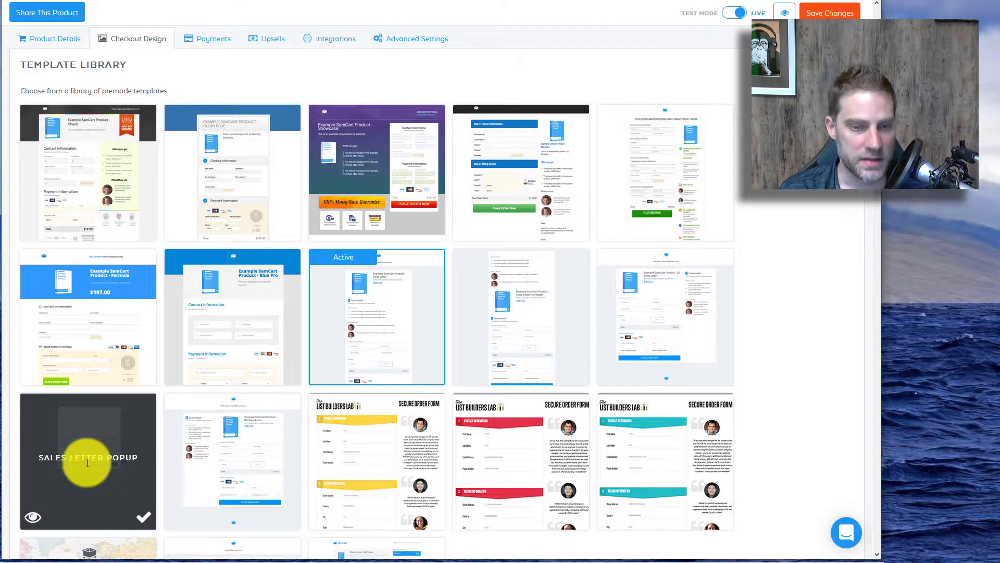
{"action": "left_click", "coordinate": [34, 514]}
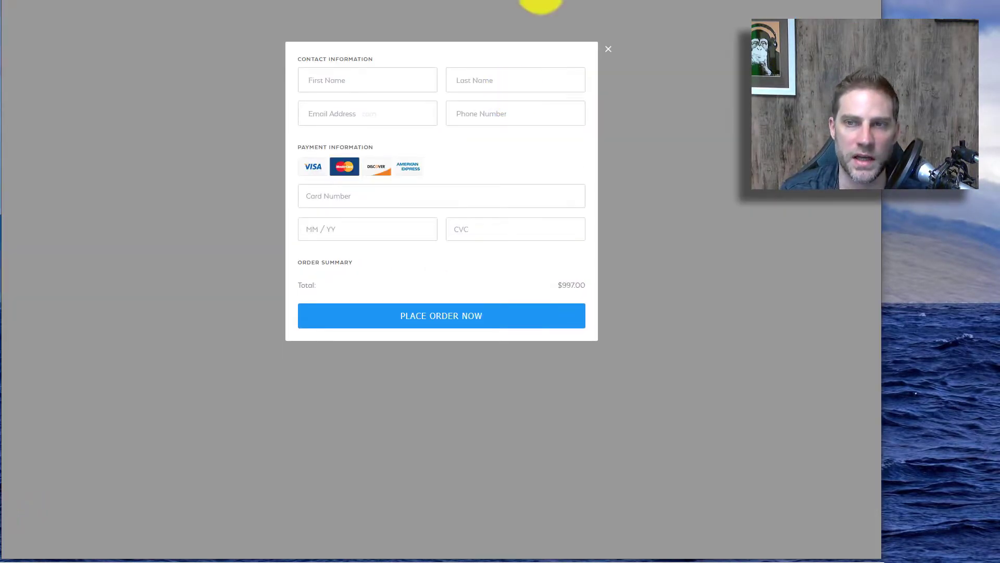
{"action": "key", "text": "ctrl+w"}
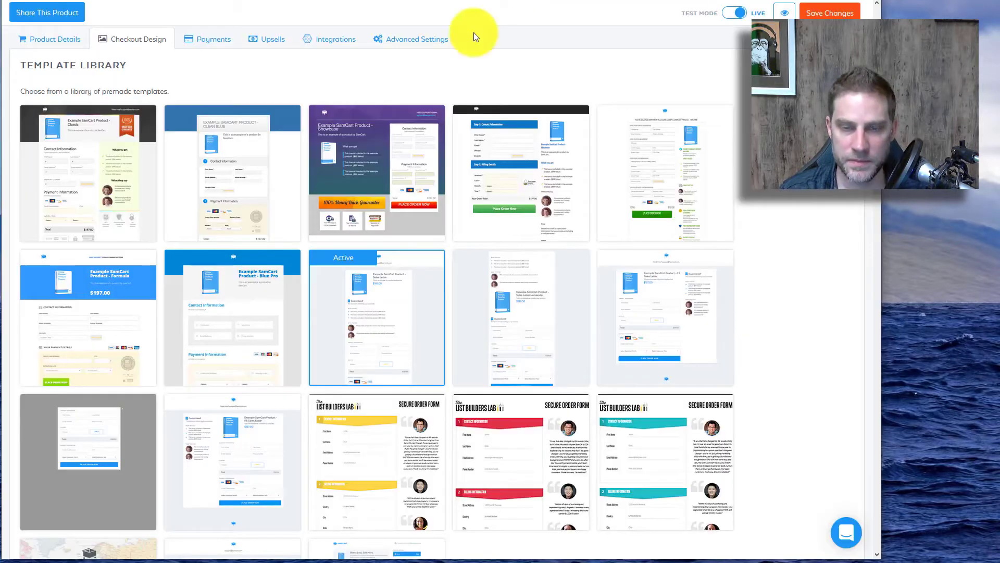
Step: Enter 'custom content' in the template's Custom Content area
{"action": "scroll", "coordinate": [586, 401], "scroll_direction": "down", "scroll_amount": 10}
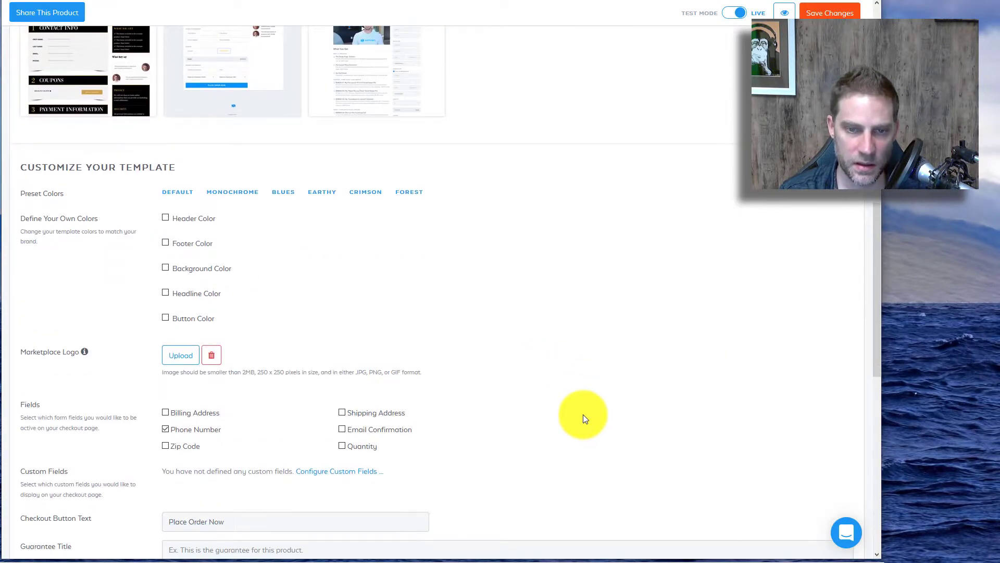
{"action": "scroll", "coordinate": [583, 414], "scroll_direction": "down", "scroll_amount": 2}
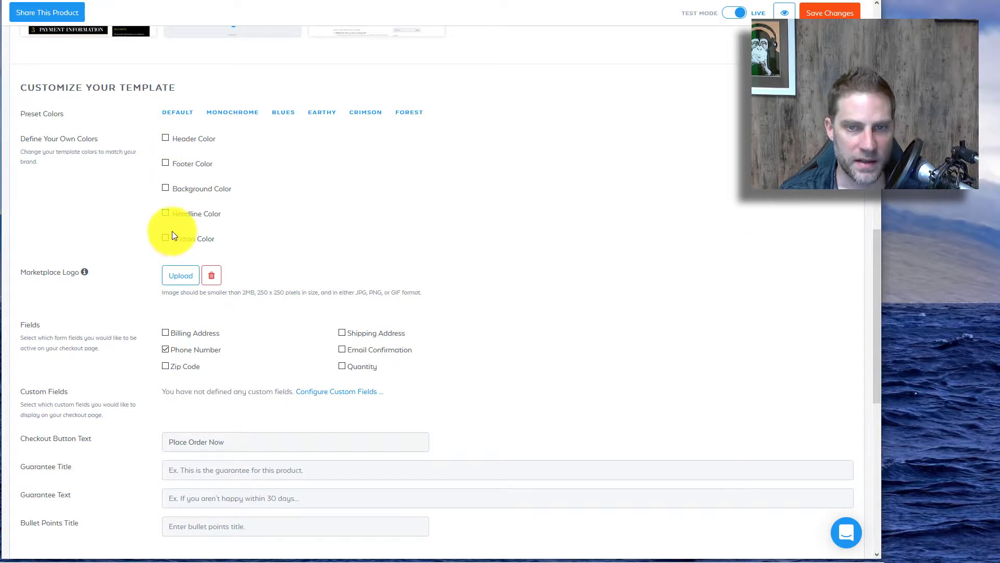
{"action": "scroll", "coordinate": [111, 230], "scroll_direction": "down", "scroll_amount": 2}
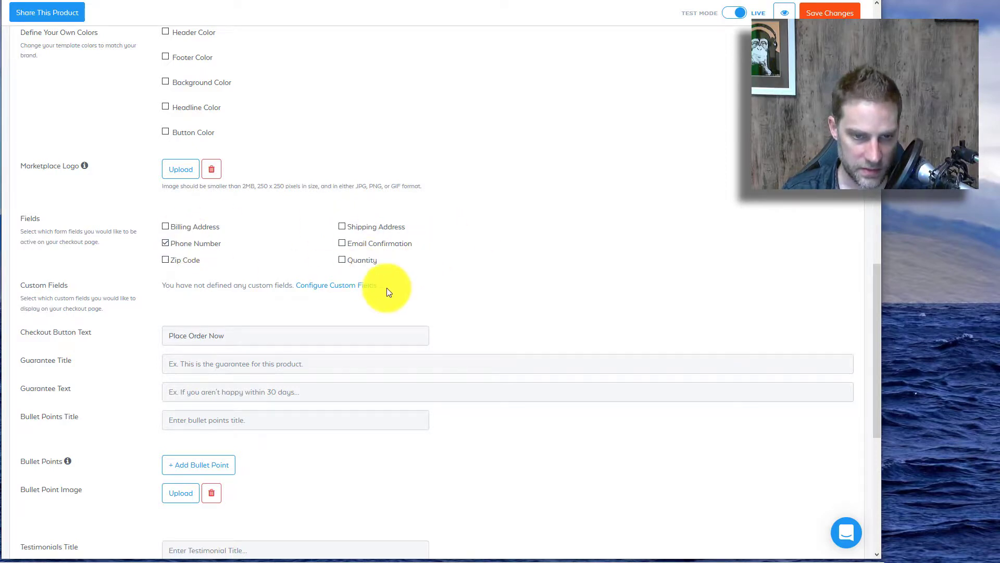
{"action": "scroll", "coordinate": [386, 288], "scroll_direction": "down", "scroll_amount": 2}
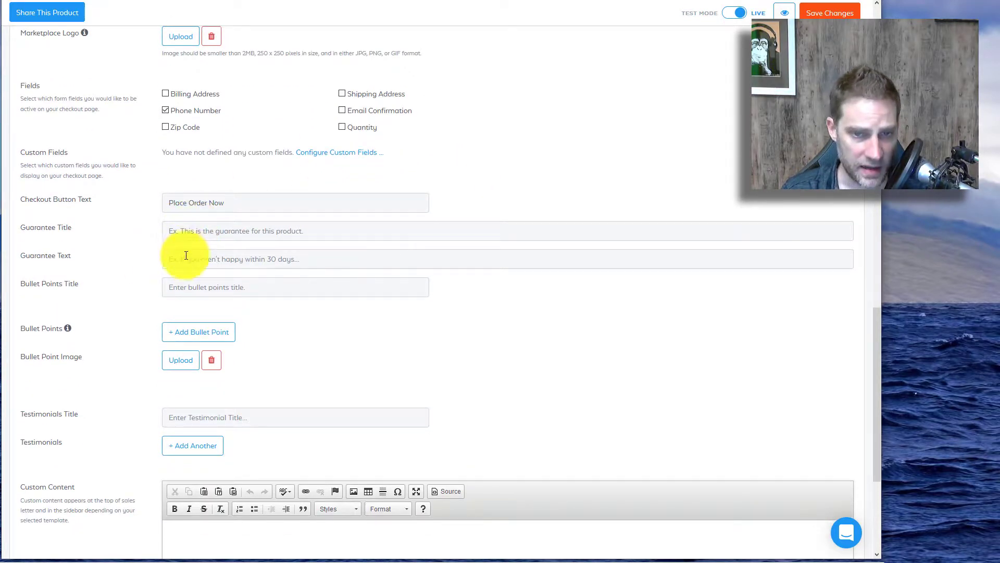
{"action": "scroll", "coordinate": [198, 288], "scroll_direction": "down", "scroll_amount": 2}
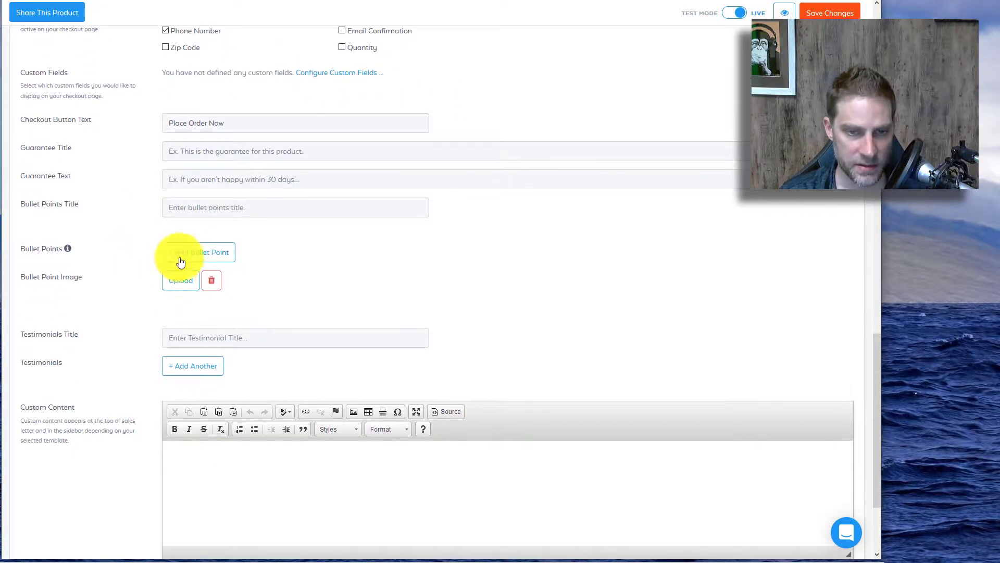
{"action": "scroll", "coordinate": [208, 245], "scroll_direction": "down", "scroll_amount": 2}
{"action": "scroll", "coordinate": [231, 289], "scroll_direction": "down", "scroll_amount": 1}
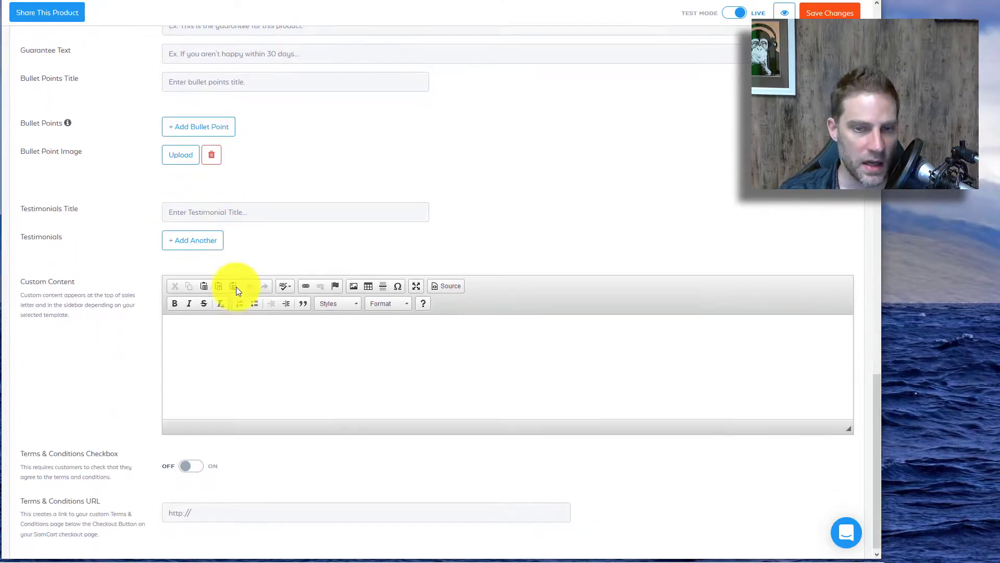
{"action": "left_click", "coordinate": [206, 332]}
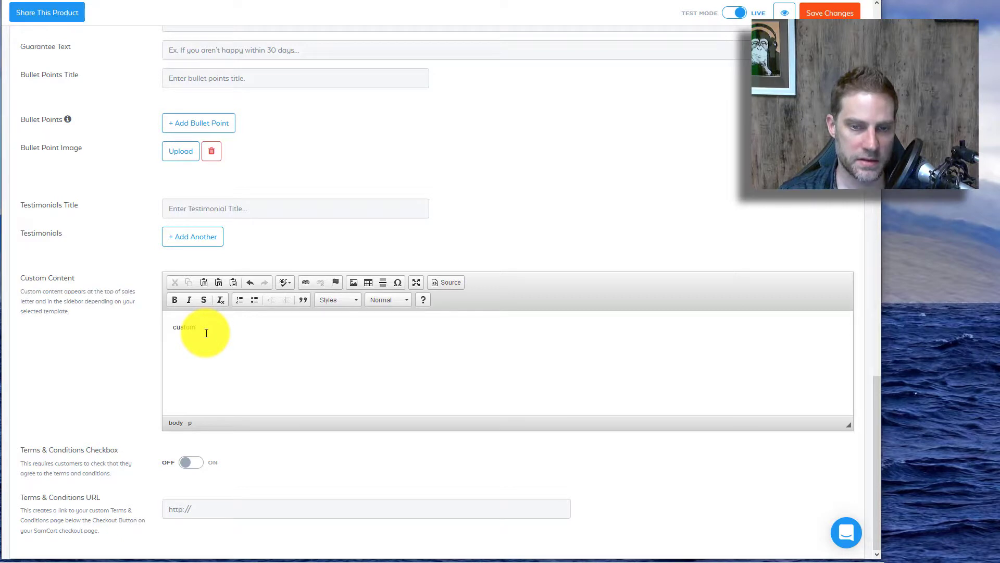
{"action": "type", "text": "custom content"}
Step: Title the testimonials section 'testimonials' and add one testimonial entry
{"action": "left_click", "coordinate": [209, 206]}
{"action": "type", "text": "testimonial 1"}
{"action": "left_click", "coordinate": [201, 237]}
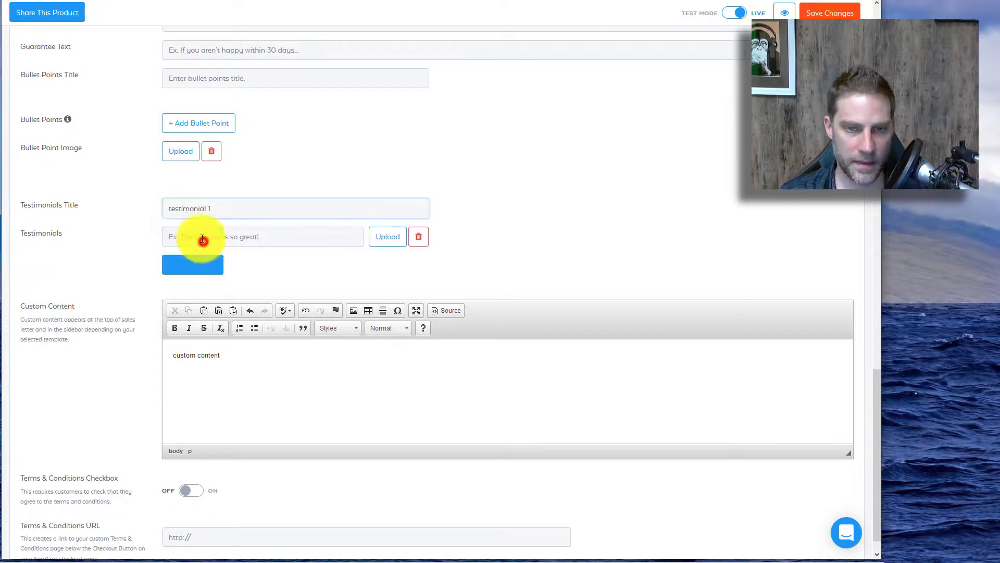
{"action": "left_click", "coordinate": [200, 237]}
{"action": "type", "text": "testimo"}
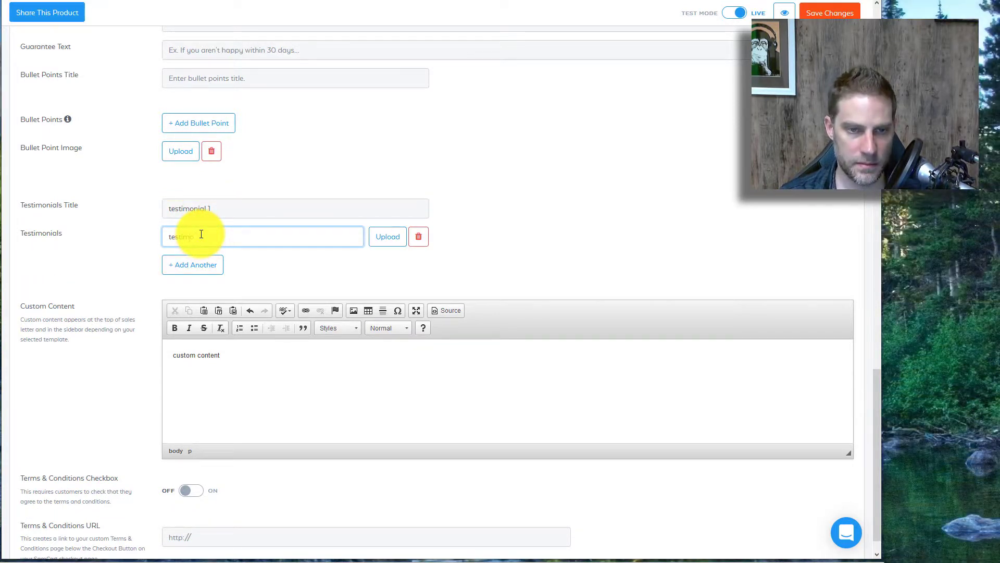
{"action": "left_click", "coordinate": [223, 204]}
{"action": "key", "text": "BackSpace"}
{"action": "key", "text": "BackSpace"}
{"action": "type", "text": "s"}
{"action": "left_click", "coordinate": [250, 237]}
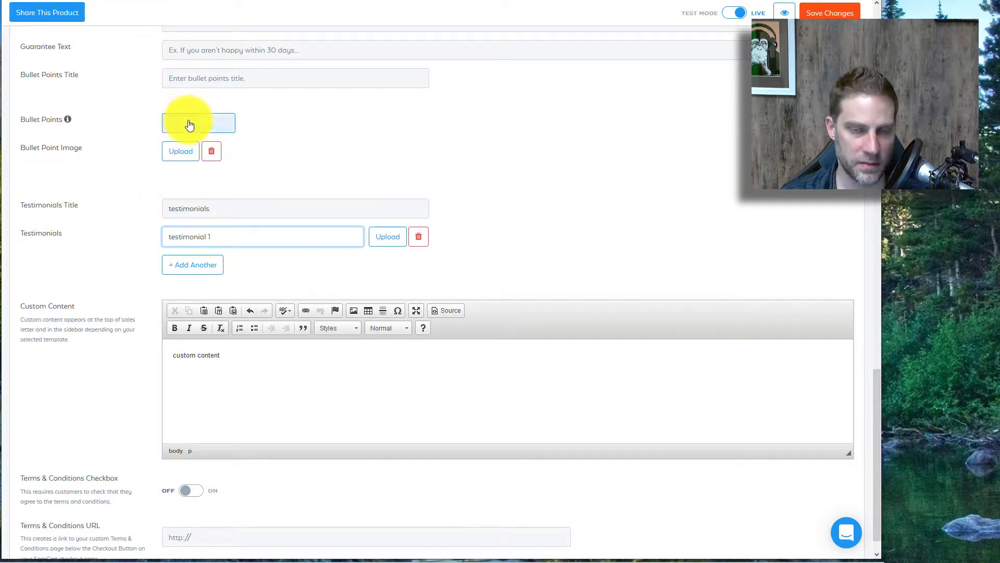
Step: Add two bullet points reading 'bull' and 'bullet 2'
{"action": "scroll", "coordinate": [203, 111], "scroll_direction": "down", "scroll_amount": 1}
{"action": "left_click", "coordinate": [204, 111]}
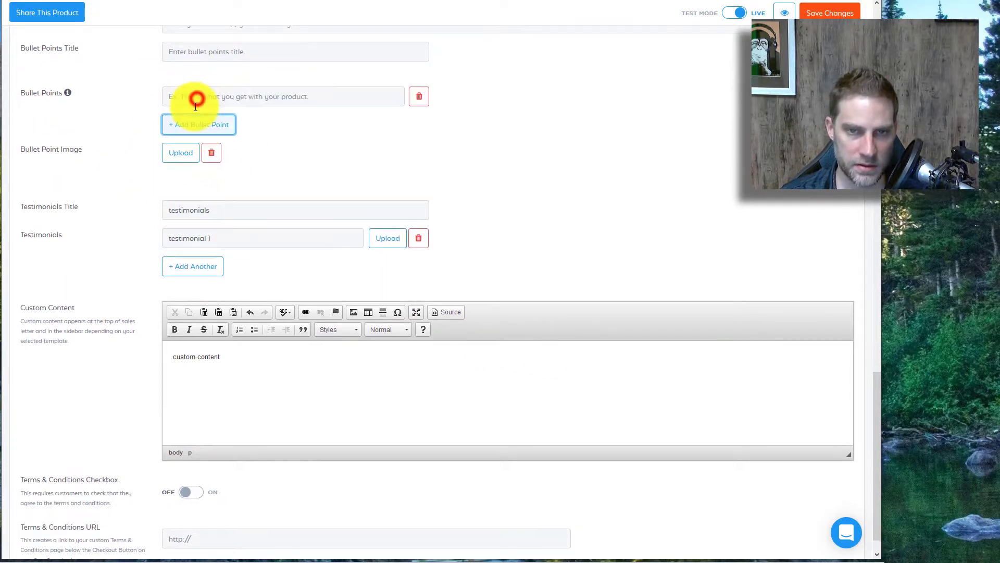
{"action": "left_click", "coordinate": [190, 96]}
{"action": "type", "text": "bull 1"}
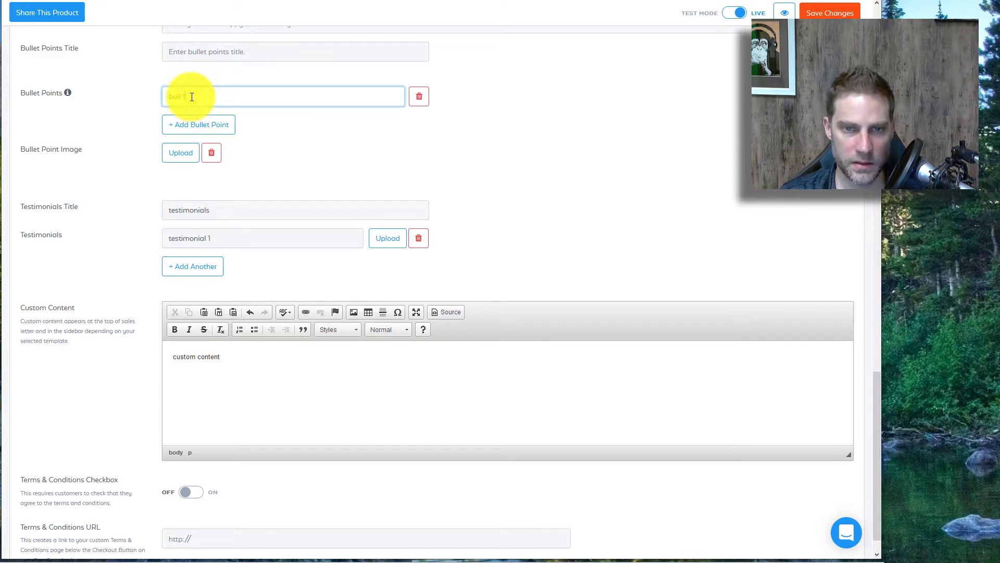
{"action": "left_click", "coordinate": [179, 124]}
{"action": "left_click", "coordinate": [181, 123]}
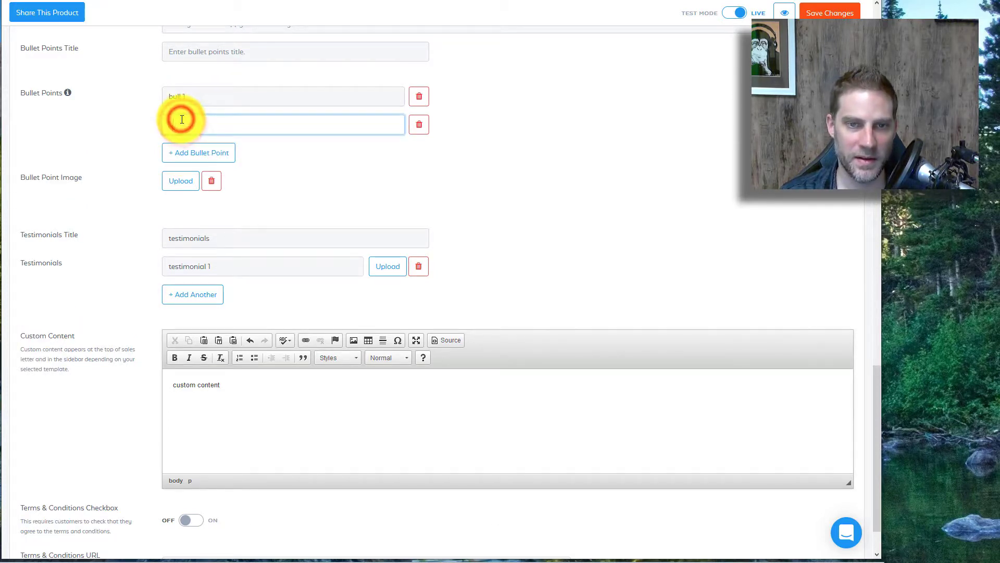
{"action": "type", "text": "bullet 2"}
{"action": "scroll", "coordinate": [185, 254], "scroll_direction": "down", "scroll_amount": 2}
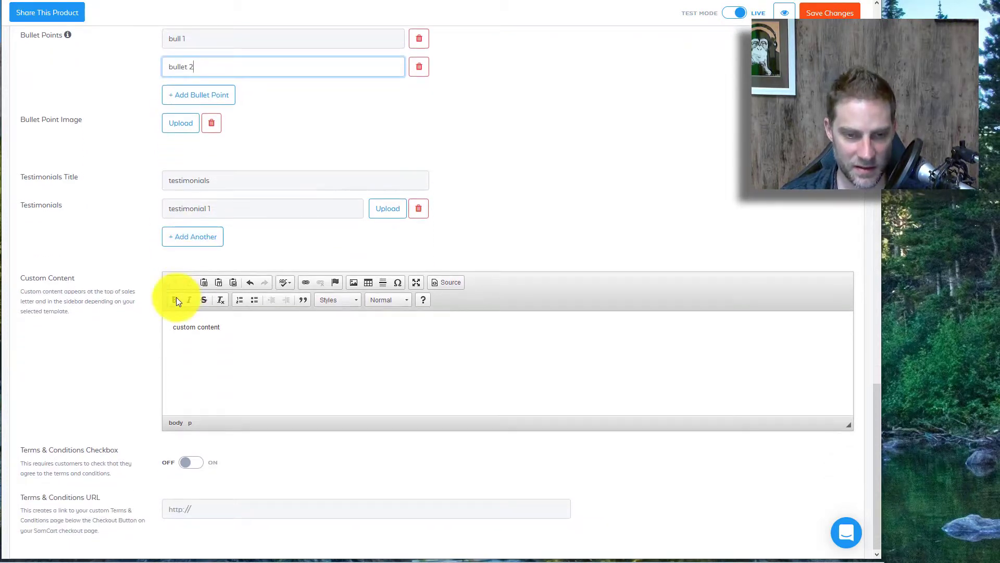
{"action": "scroll", "coordinate": [242, 484], "scroll_direction": "up", "scroll_amount": 20}
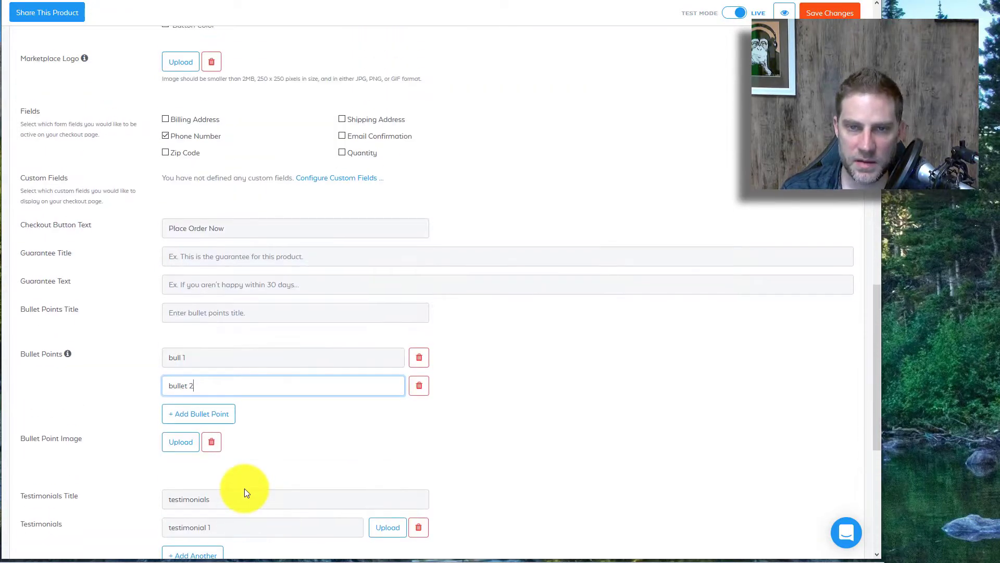
{"action": "scroll", "coordinate": [354, 488], "scroll_direction": "up", "scroll_amount": 5}
{"action": "left_click", "coordinate": [193, 71]}
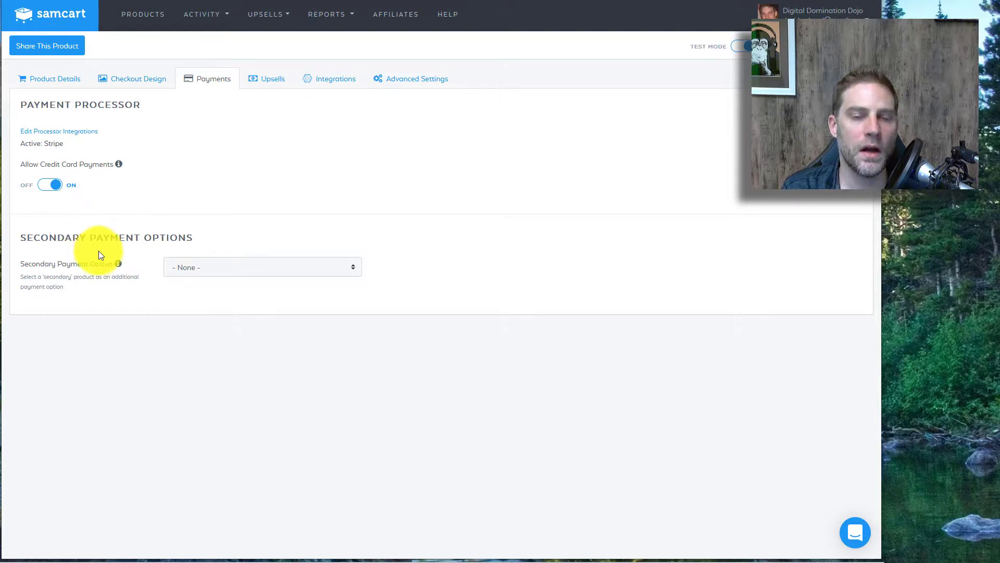
Step: Set the secondary payment option to SCAS v2 3 payments
{"action": "left_click", "coordinate": [189, 269]}
{"action": "left_click", "coordinate": [133, 246]}
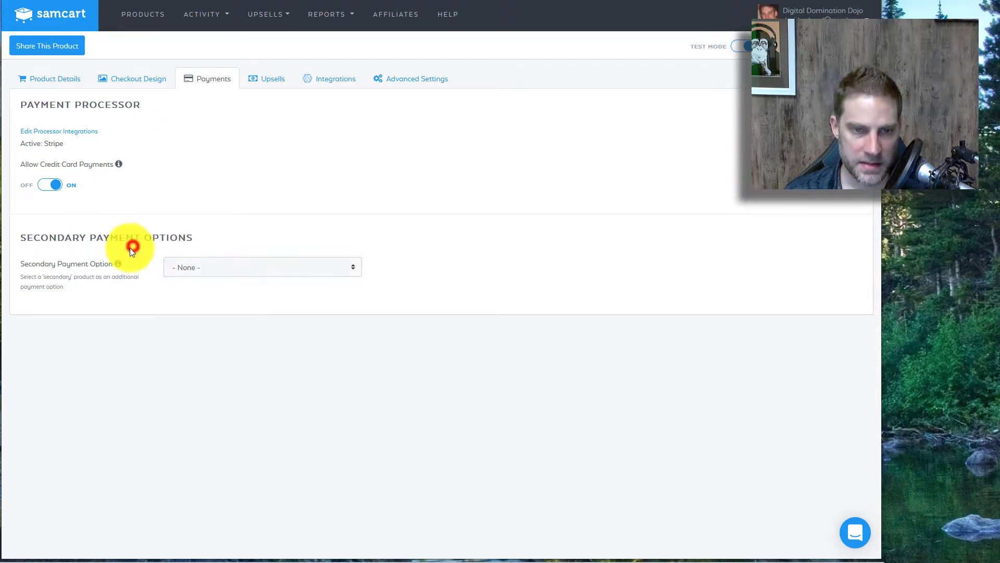
{"action": "left_click_drag", "start_coordinate": [40, 228], "coordinate": [62, 268]}
{"action": "left_click", "coordinate": [62, 268]}
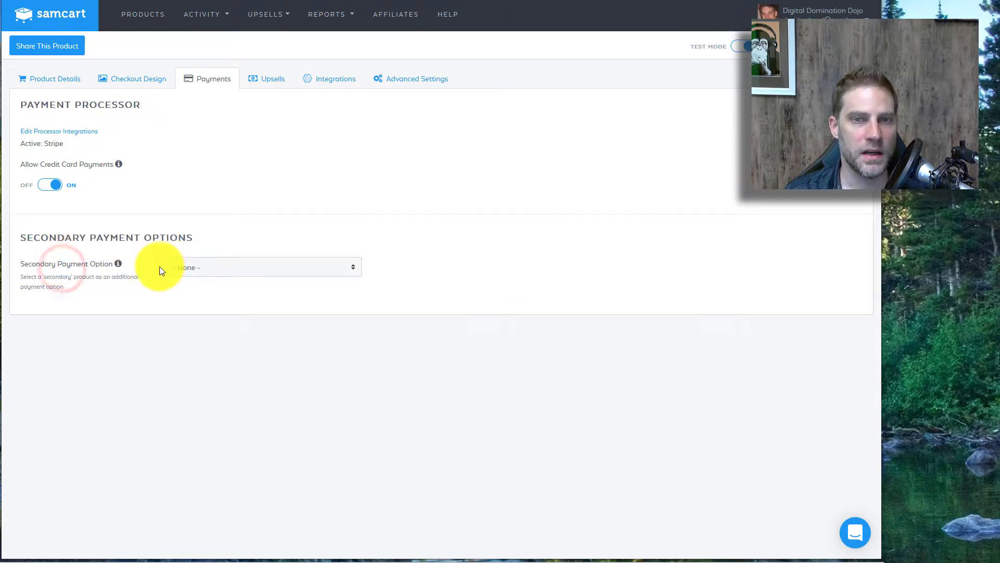
{"action": "left_click", "coordinate": [173, 262]}
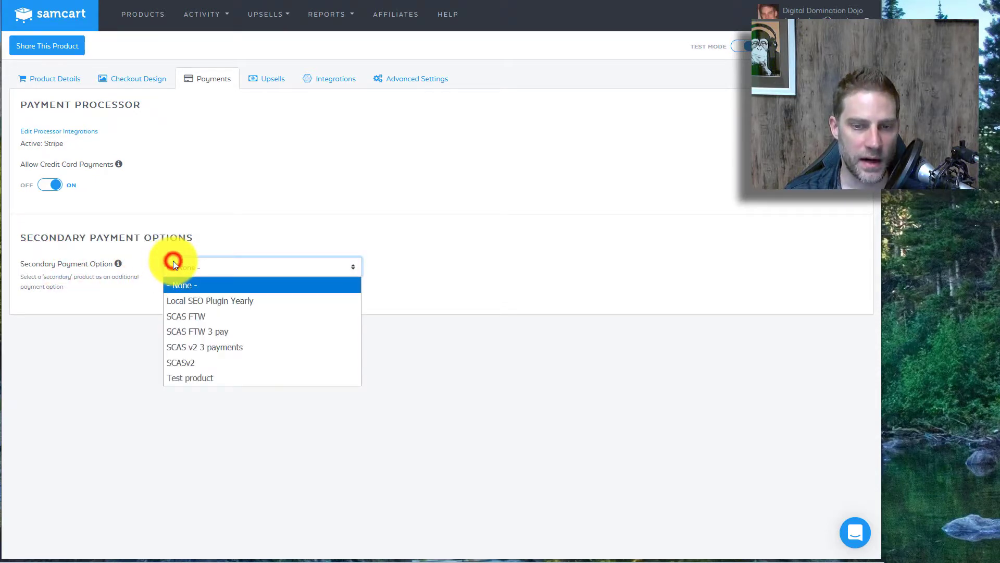
{"action": "left_click", "coordinate": [184, 349]}
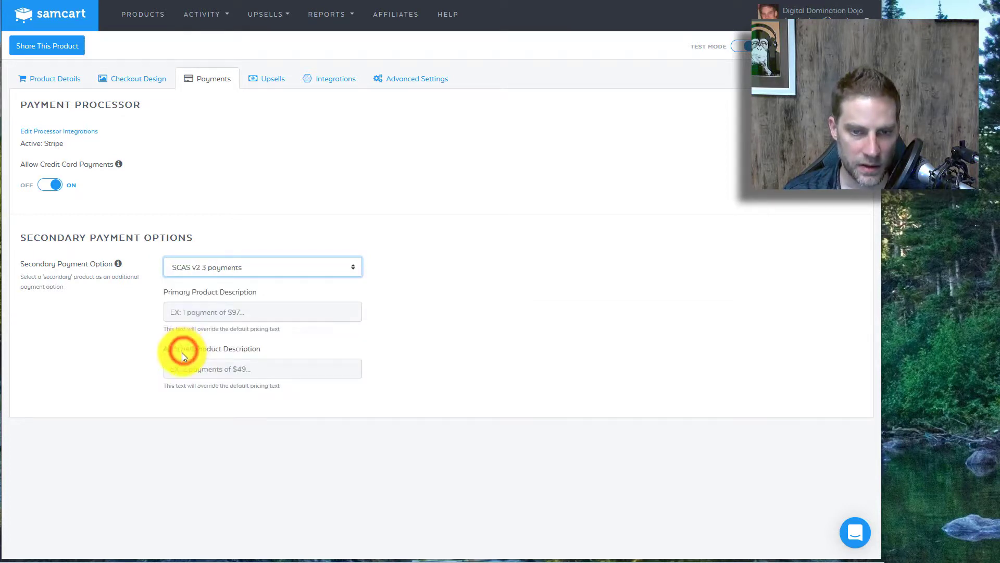
Step: Describe the options as 'one payment $997' versus '3 Payments of $397'
{"action": "left_click", "coordinate": [181, 310]}
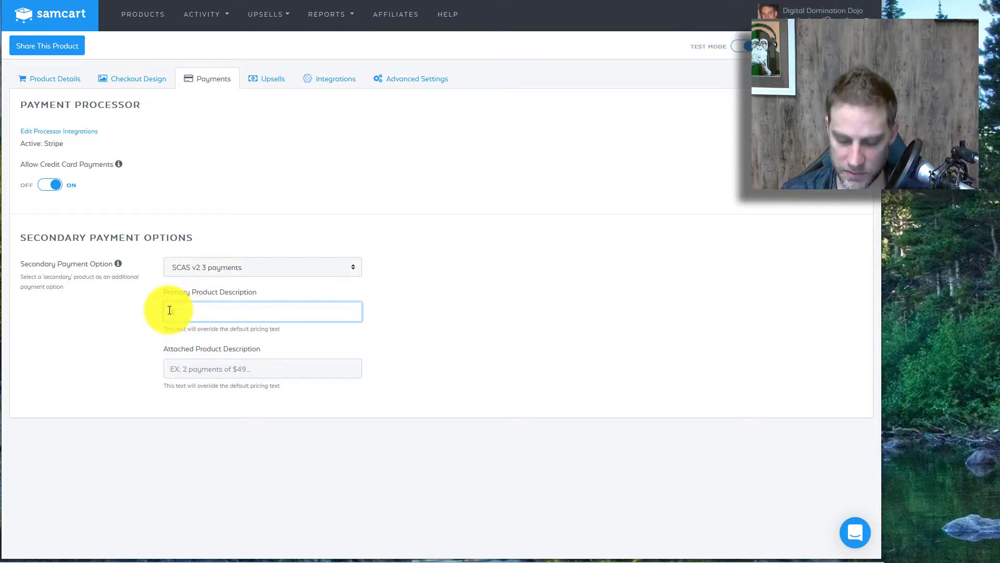
{"action": "type", "text": "$997"}
{"action": "left_click", "coordinate": [179, 367]}
{"action": "type", "text": "3"}
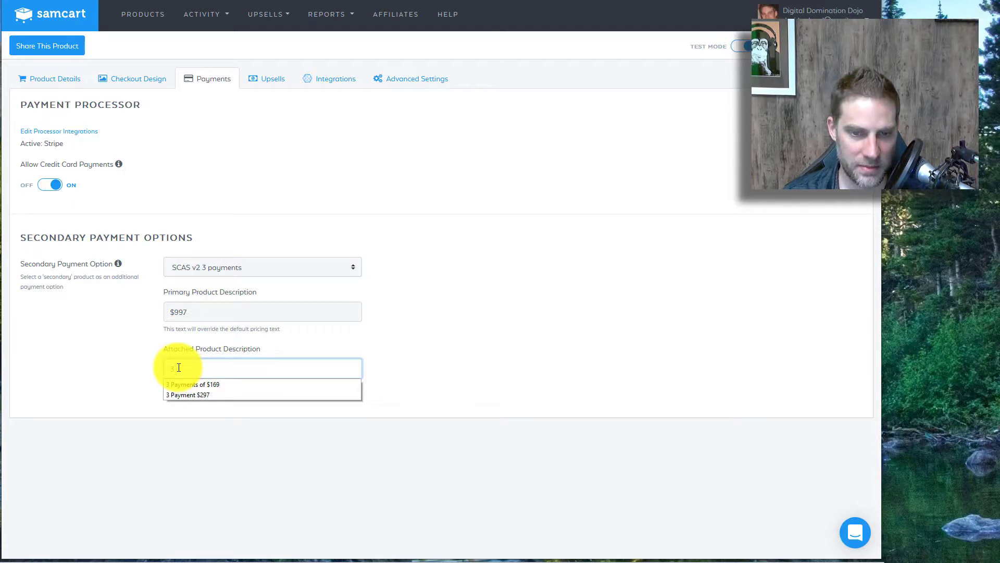
{"action": "type", "text": " Payments of $397"}
{"action": "left_click", "coordinate": [490, 437]}
{"action": "left_click", "coordinate": [233, 316]}
{"action": "key", "text": "Home"}
{"action": "type", "text": "otn"}
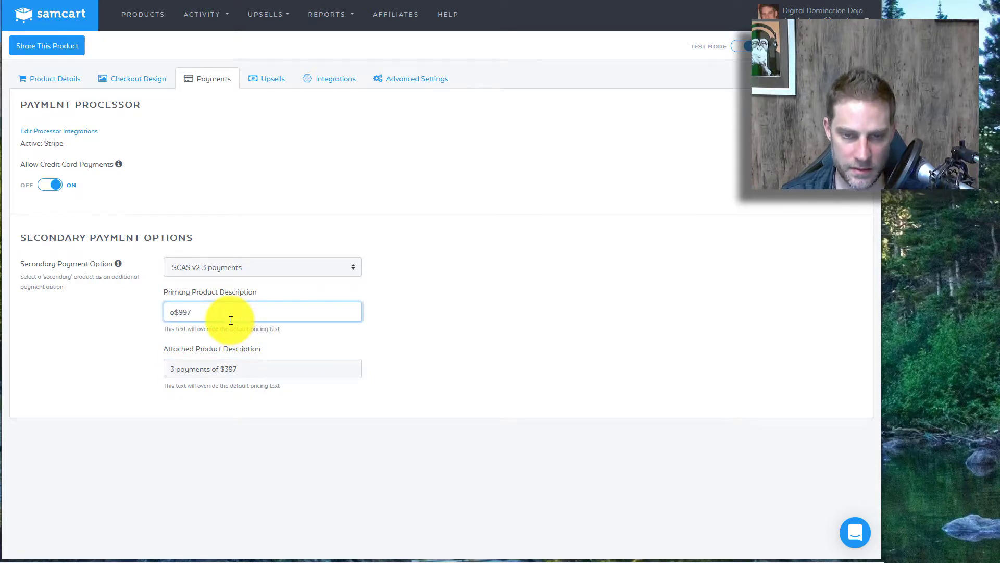
{"action": "type", "text": "ne payment"}
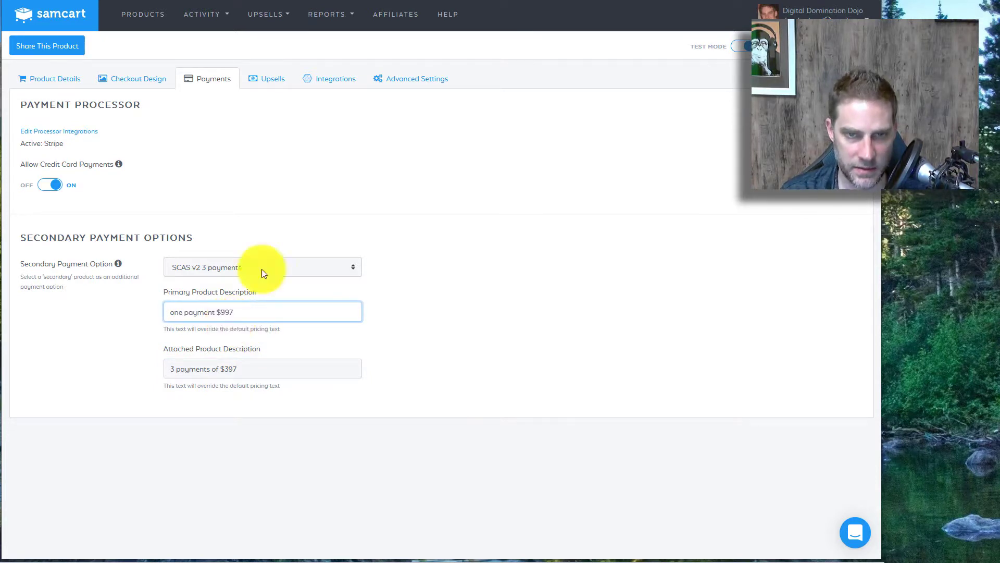
{"action": "left_click", "coordinate": [265, 84]}
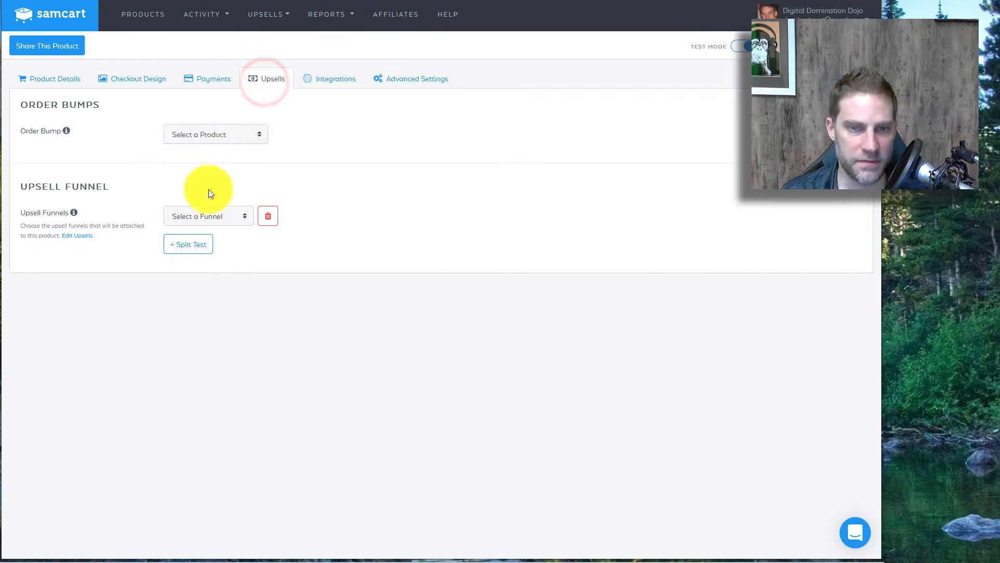
{"action": "left_click", "coordinate": [187, 213]}
{"action": "left_click", "coordinate": [122, 305]}
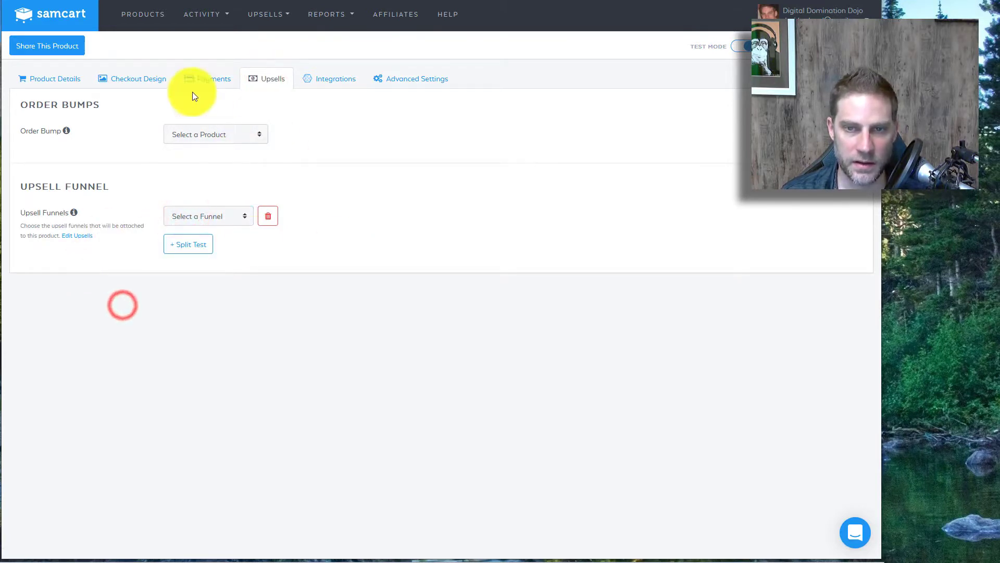
{"action": "left_click", "coordinate": [185, 135]}
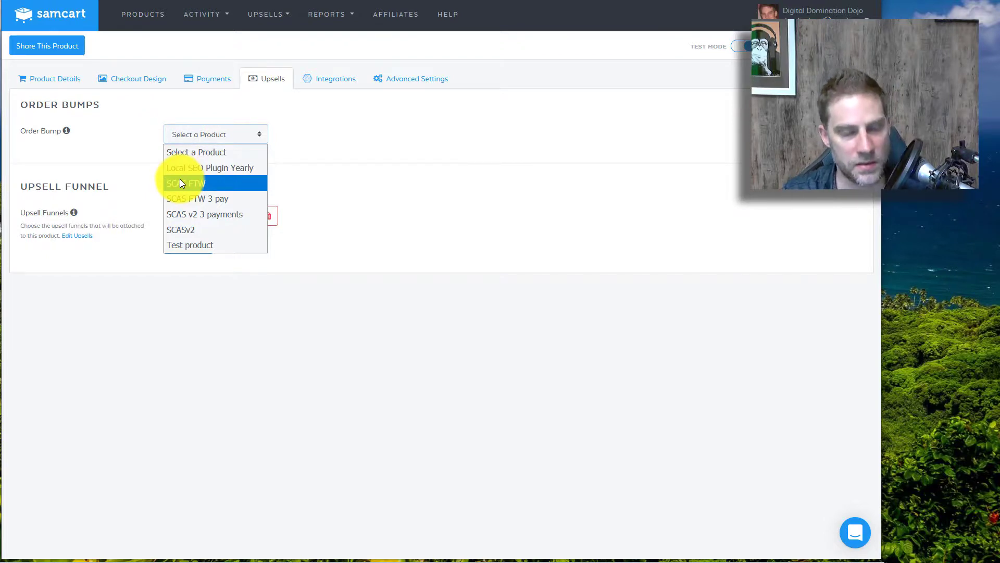
{"action": "left_click", "coordinate": [417, 247]}
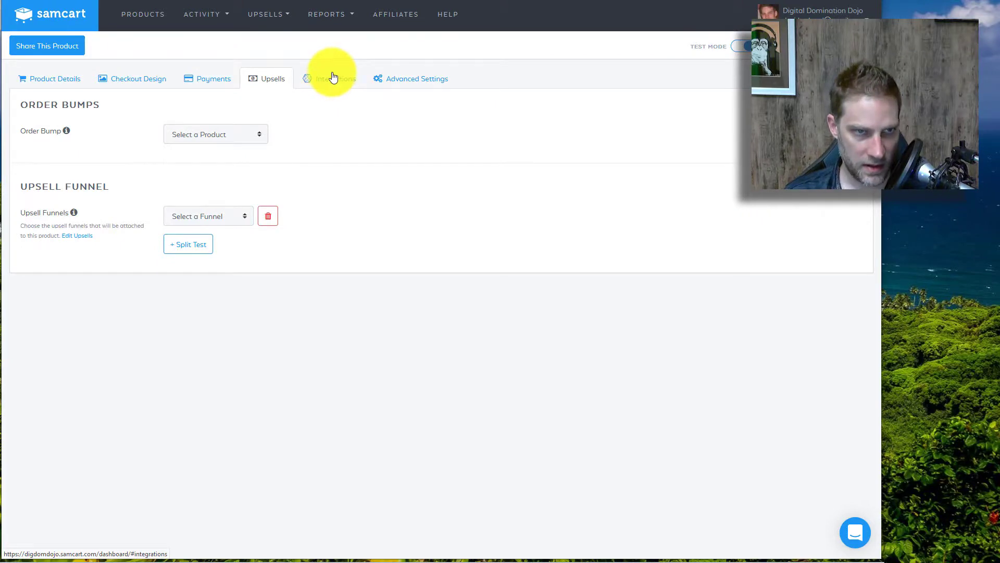
Step: Draft an integration rule: Product Purchased trigger with ConvertKit's Add Purchase action
{"action": "left_click", "coordinate": [330, 82]}
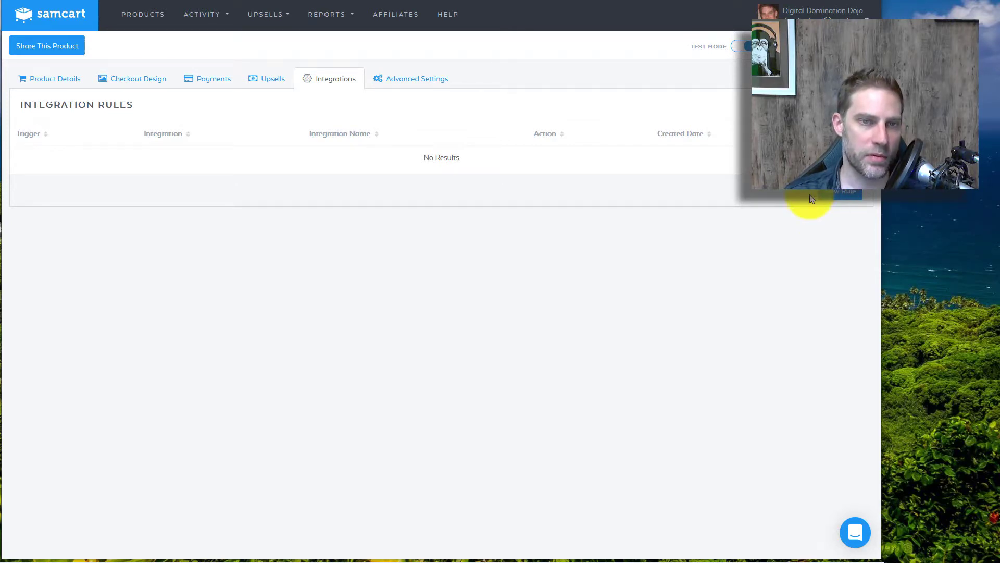
{"action": "left_click", "coordinate": [853, 195]}
{"action": "left_click", "coordinate": [367, 110]}
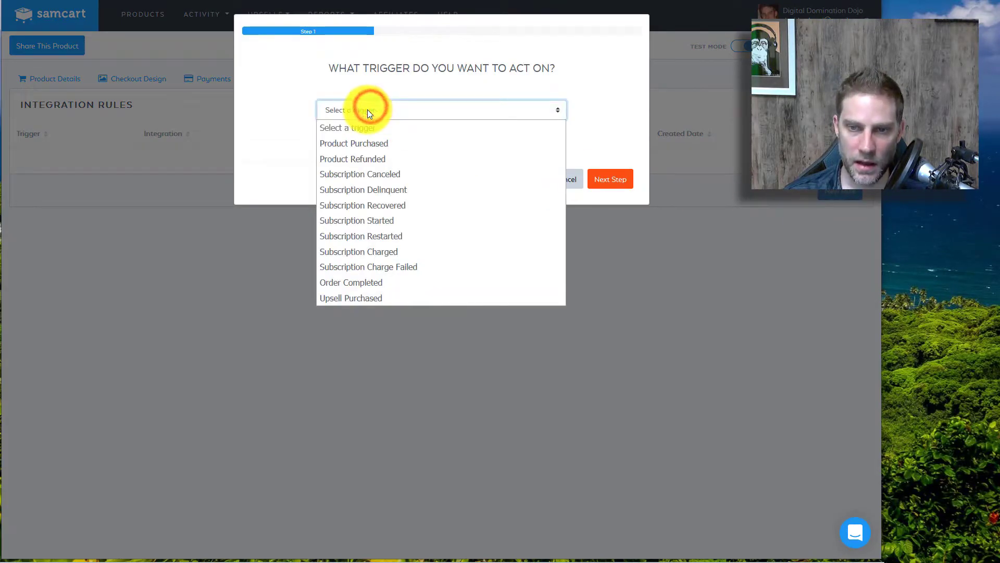
{"action": "left_click", "coordinate": [354, 143]}
{"action": "left_click", "coordinate": [615, 178]}
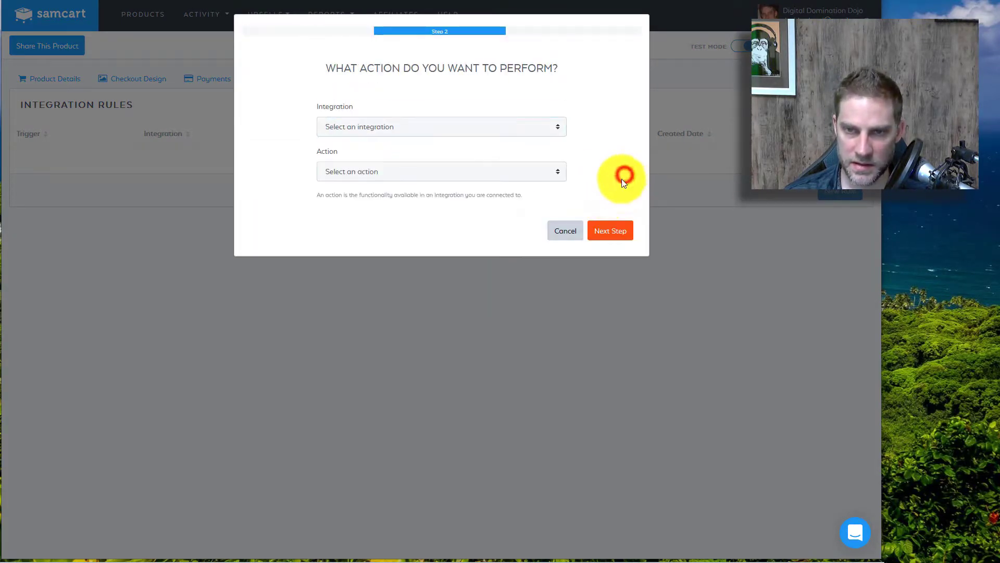
{"action": "left_click", "coordinate": [361, 125]}
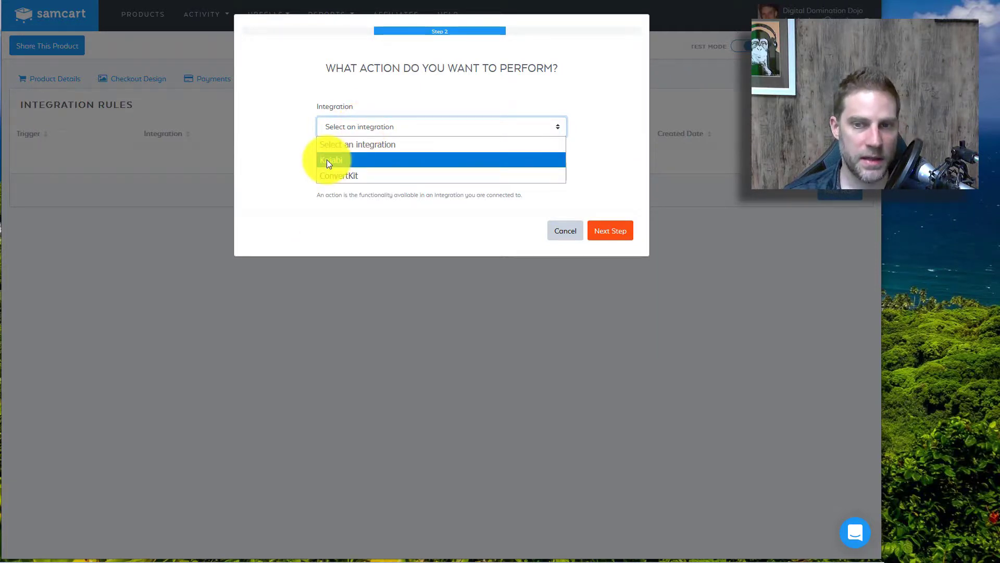
{"action": "left_click", "coordinate": [323, 177]}
{"action": "left_click", "coordinate": [346, 172]}
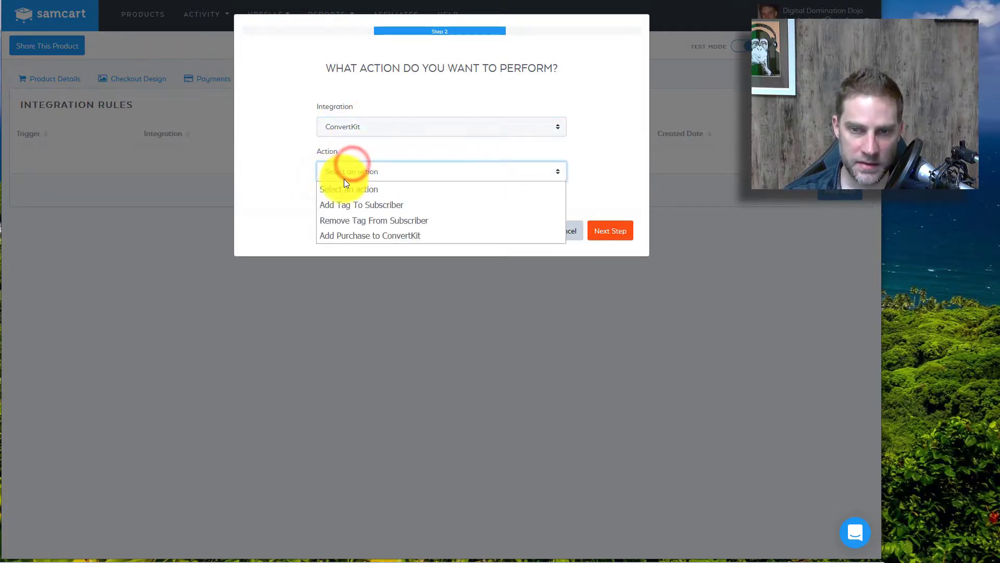
{"action": "left_click", "coordinate": [330, 237]}
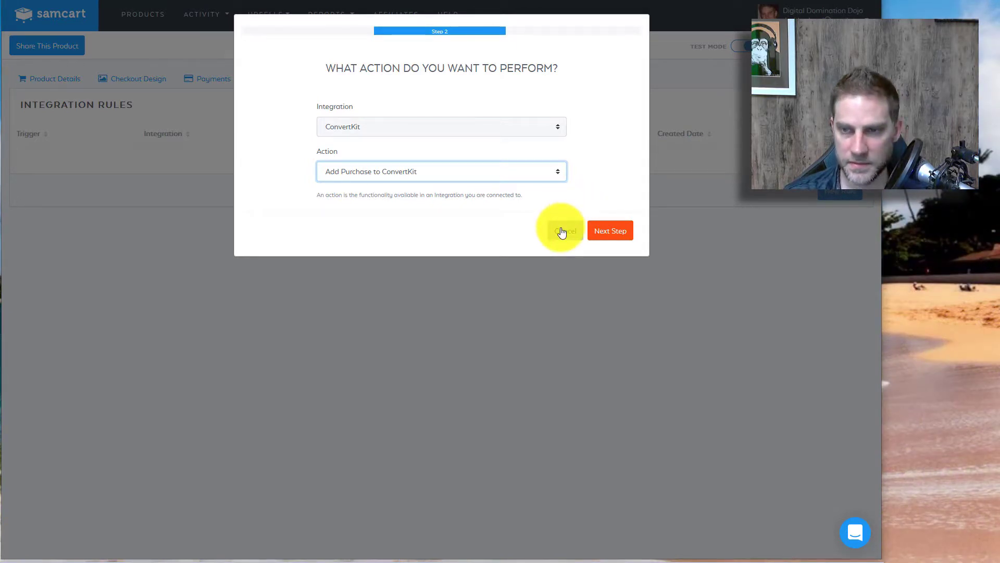
Step: Switch the rule's action to Kajabi Grant Offer, then cancel without saving
{"action": "left_click", "coordinate": [340, 130]}
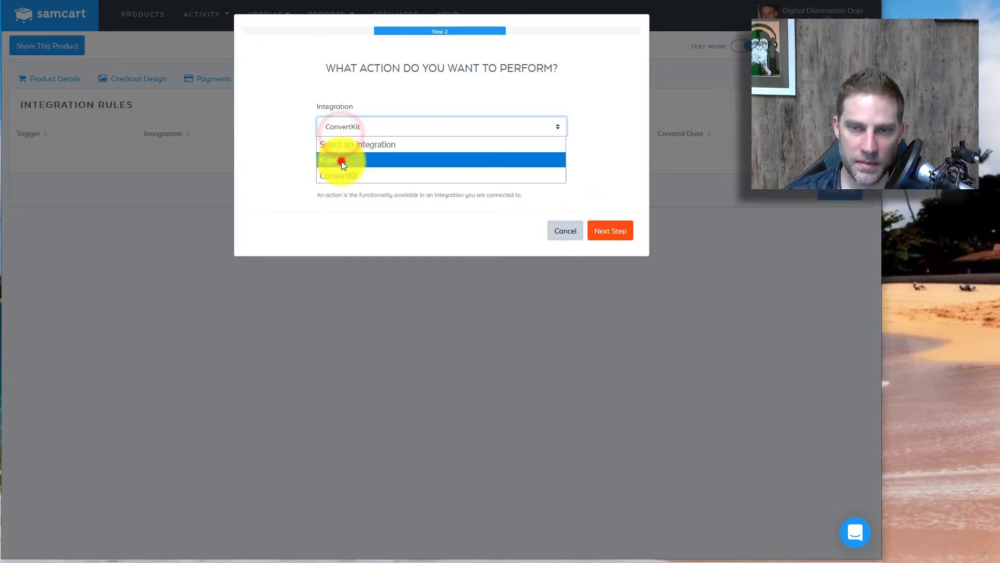
{"action": "left_click", "coordinate": [341, 161]}
{"action": "left_click", "coordinate": [335, 172]}
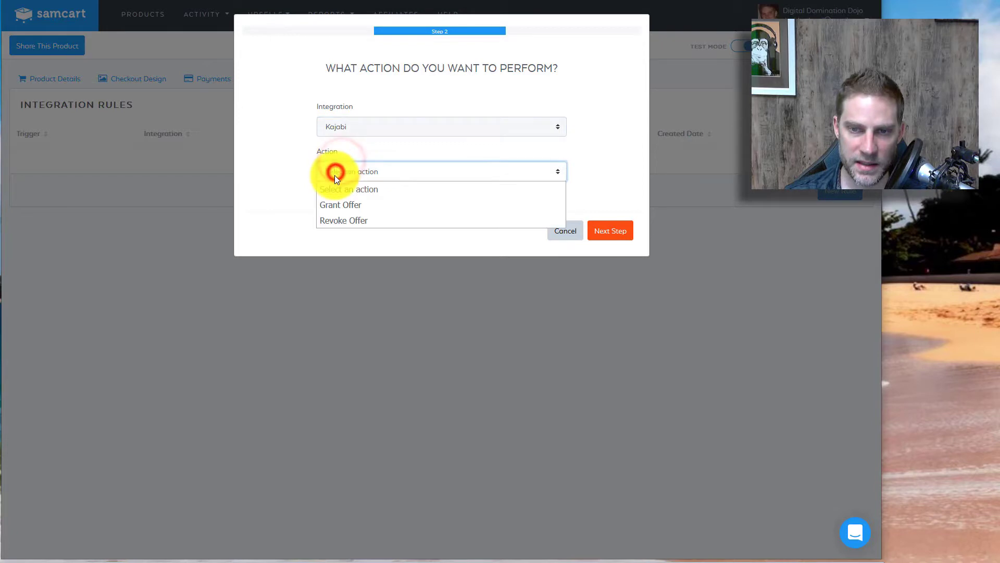
{"action": "left_click", "coordinate": [331, 205]}
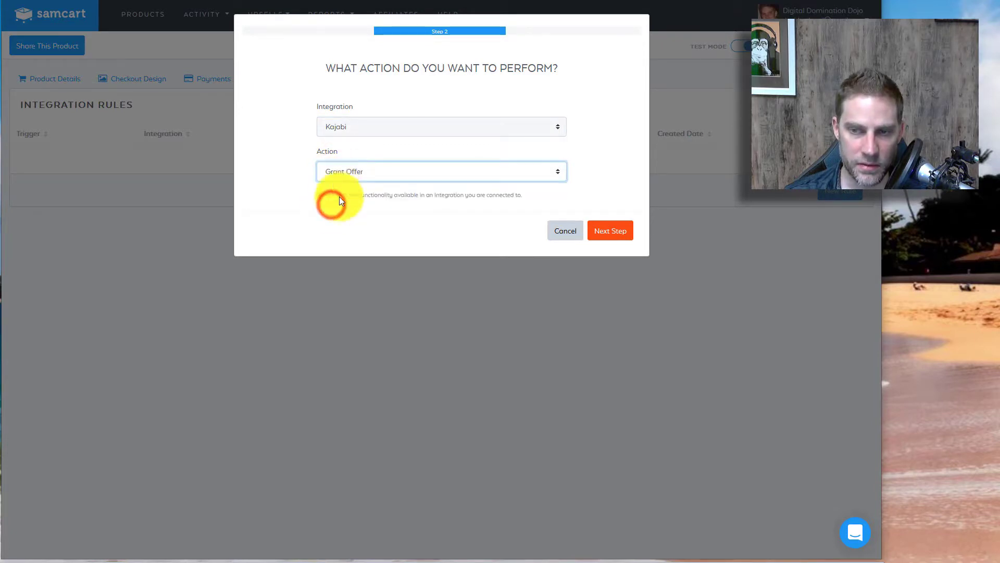
{"action": "left_click", "coordinate": [560, 228]}
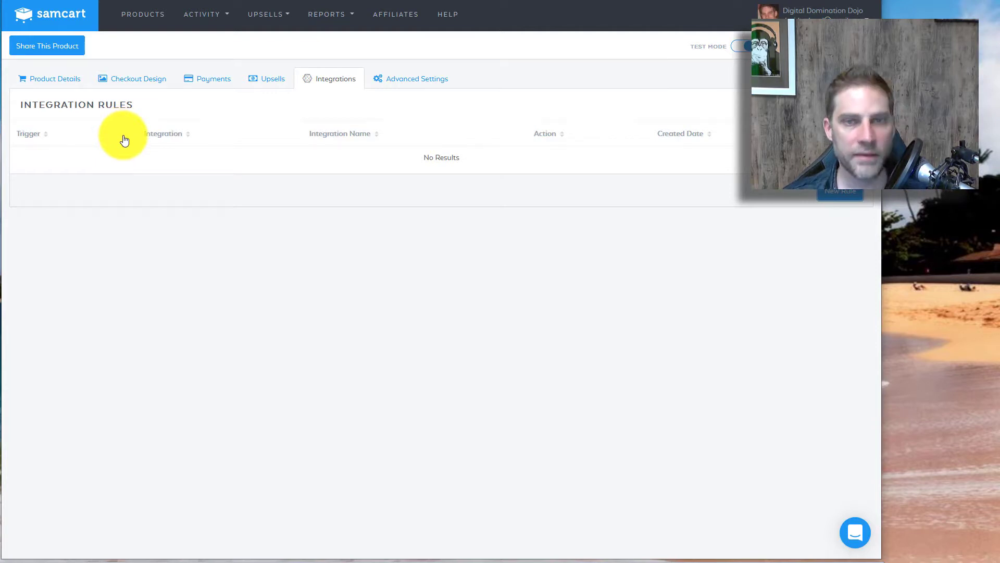
Step: Look through the Test product's Advanced Settings
{"action": "left_click", "coordinate": [400, 79]}
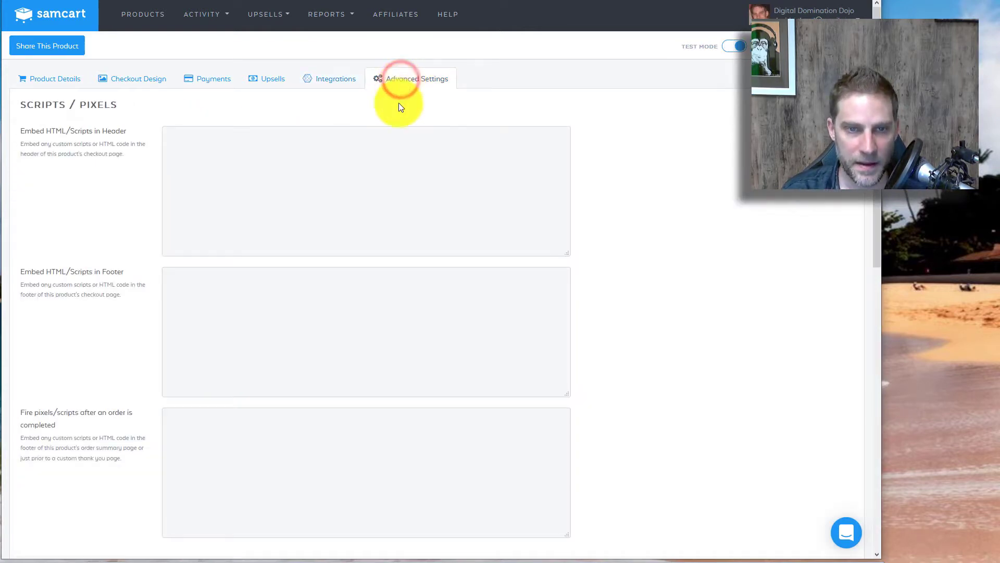
{"action": "scroll", "coordinate": [564, 226], "scroll_direction": "down", "scroll_amount": 7}
{"action": "scroll", "coordinate": [563, 228], "scroll_direction": "up", "scroll_amount": 3}
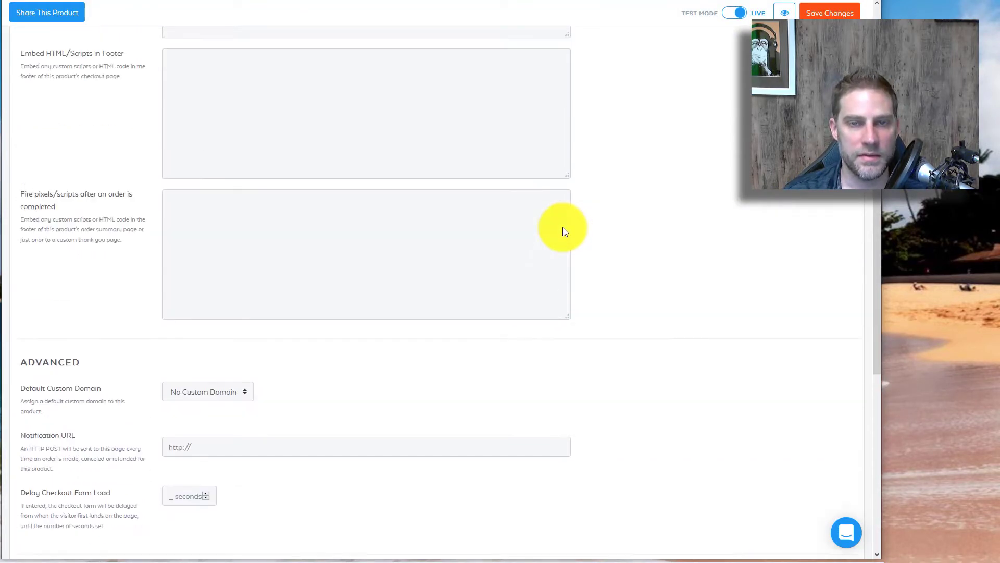
{"action": "scroll", "coordinate": [322, 178], "scroll_direction": "up", "scroll_amount": 4}
{"action": "scroll", "coordinate": [120, 394], "scroll_direction": "down", "scroll_amount": 8}
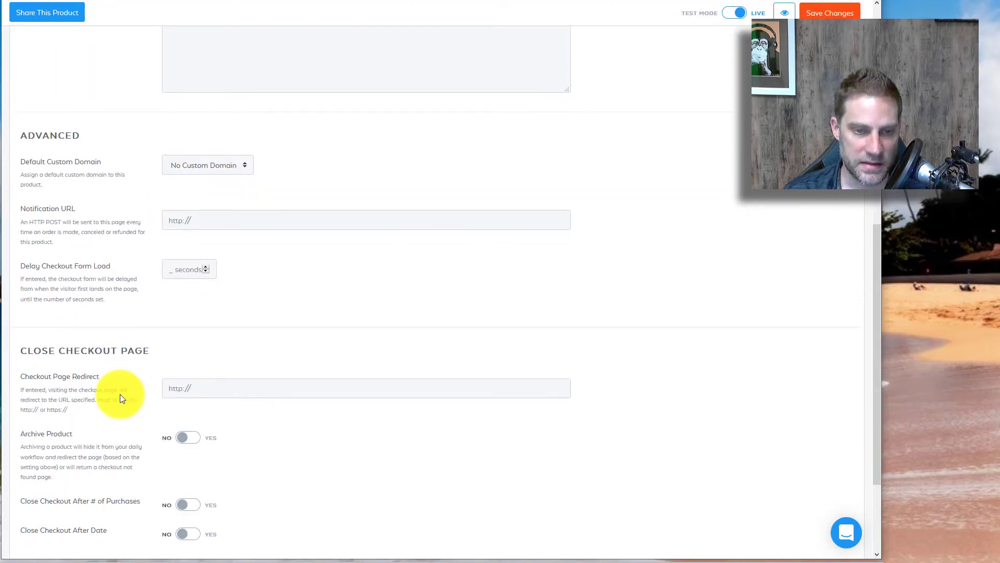
{"action": "scroll", "coordinate": [70, 263], "scroll_direction": "down", "scroll_amount": 3}
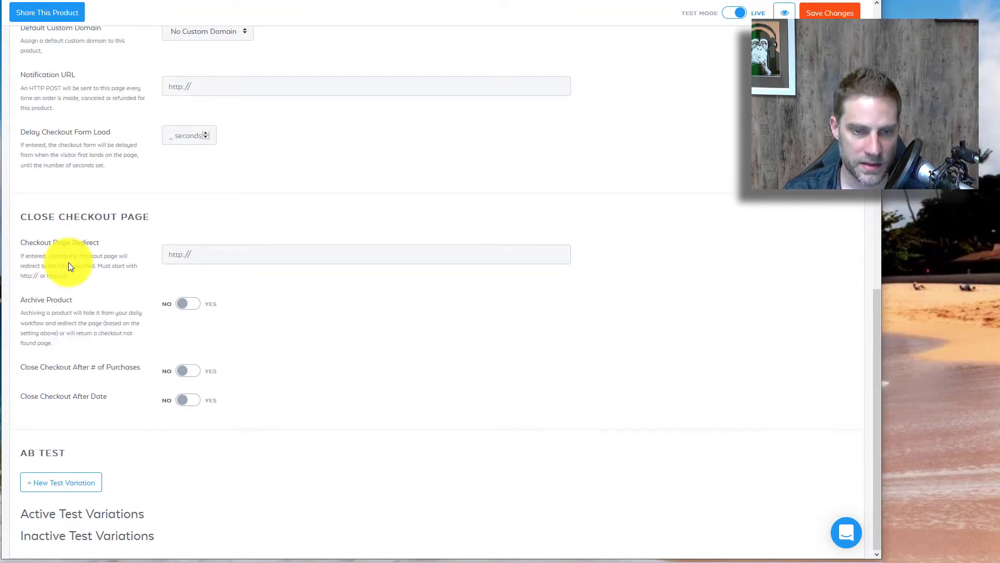
{"action": "scroll", "coordinate": [68, 262], "scroll_direction": "up", "scroll_amount": 4}
{"action": "scroll", "coordinate": [67, 268], "scroll_direction": "down", "scroll_amount": 2}
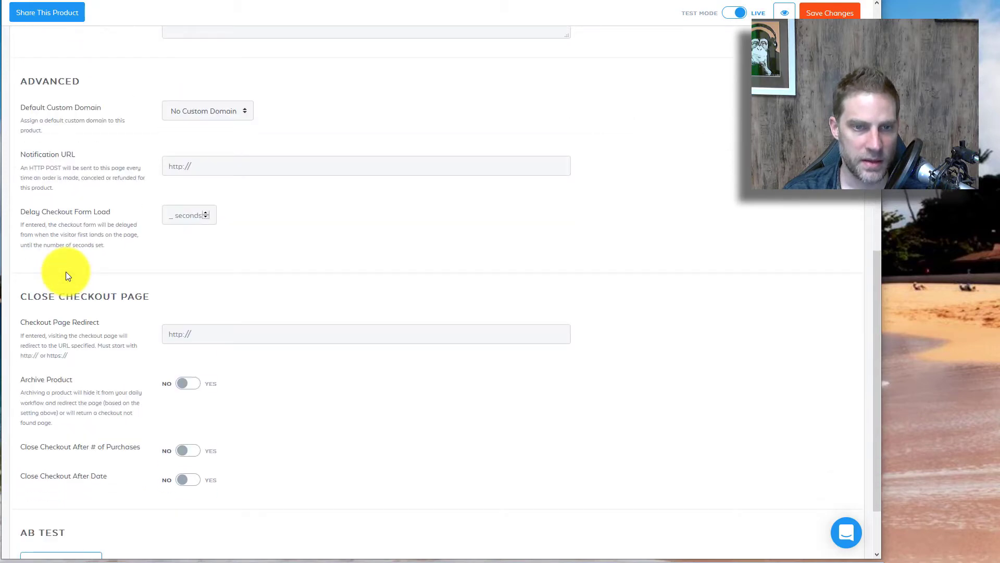
{"action": "scroll", "coordinate": [66, 271], "scroll_direction": "up", "scroll_amount": 9}
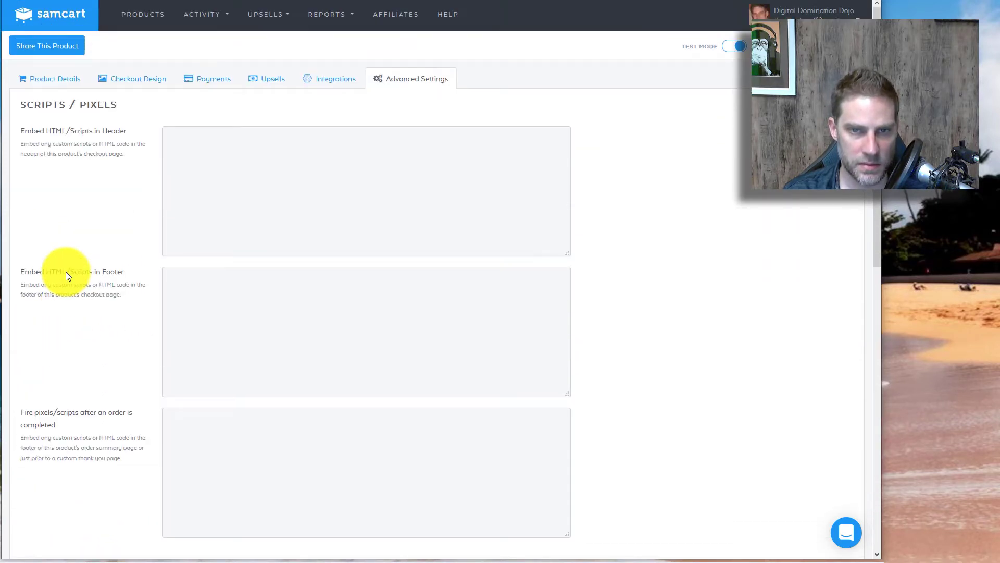
Step: Back on Product Details, select the Thank You Page URL field and switch to WordPress Pages
{"action": "left_click", "coordinate": [67, 78]}
{"action": "scroll", "coordinate": [83, 245], "scroll_direction": "down", "scroll_amount": 2}
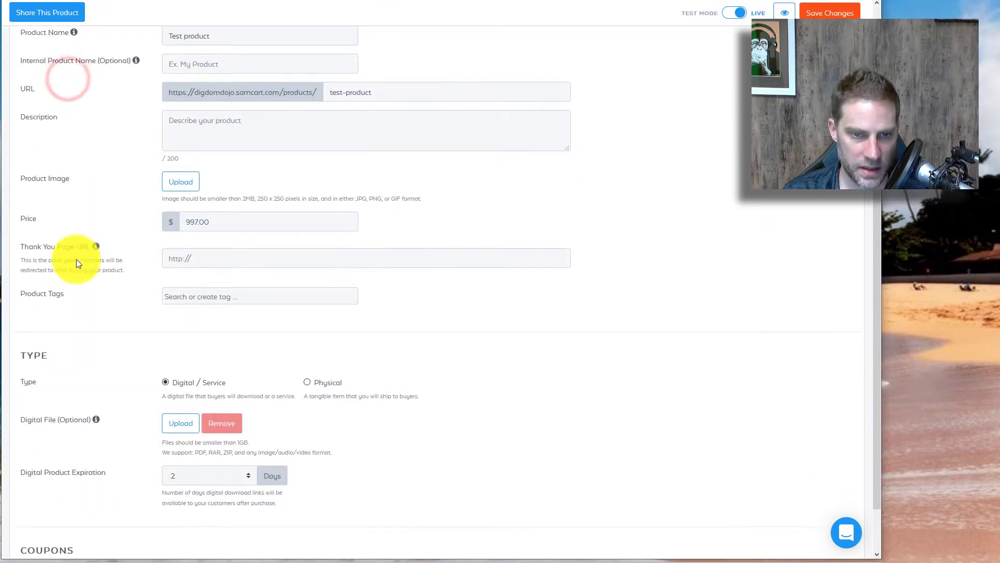
{"action": "left_click", "coordinate": [225, 251]}
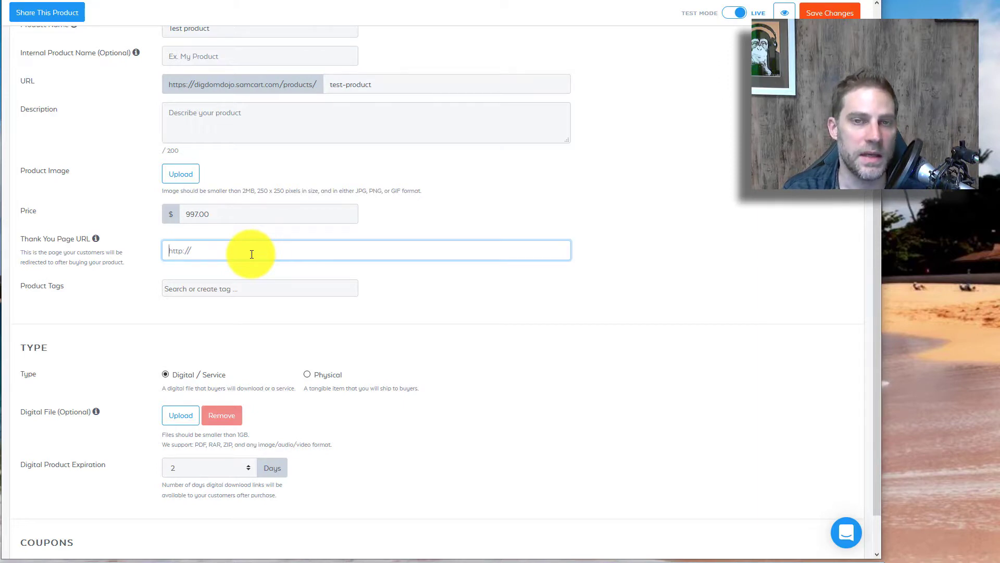
{"action": "key", "text": "alt+Tab"}
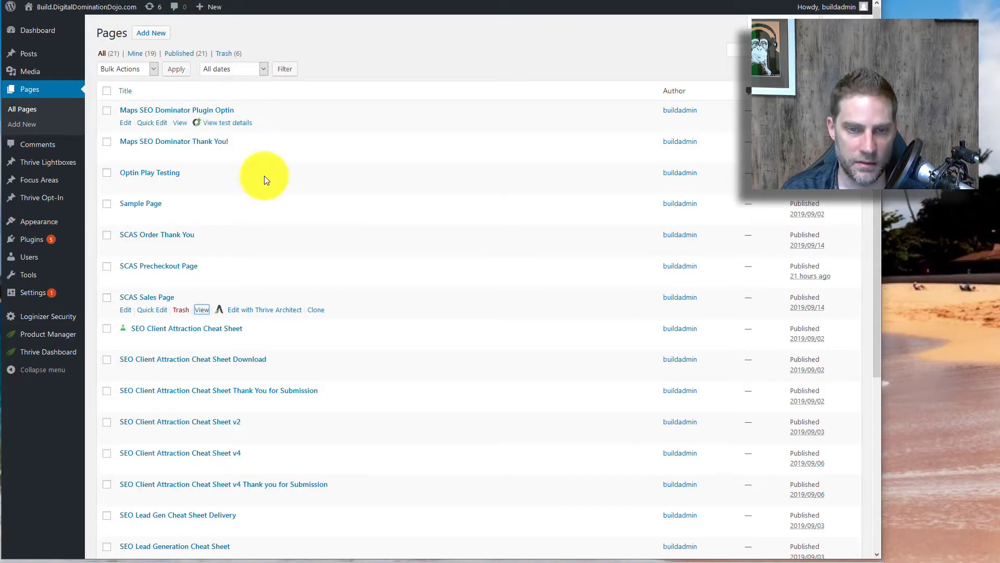
Step: View and scroll the SCAS Order Thank You page, then return to the Test product details
{"action": "left_click", "coordinate": [204, 248]}
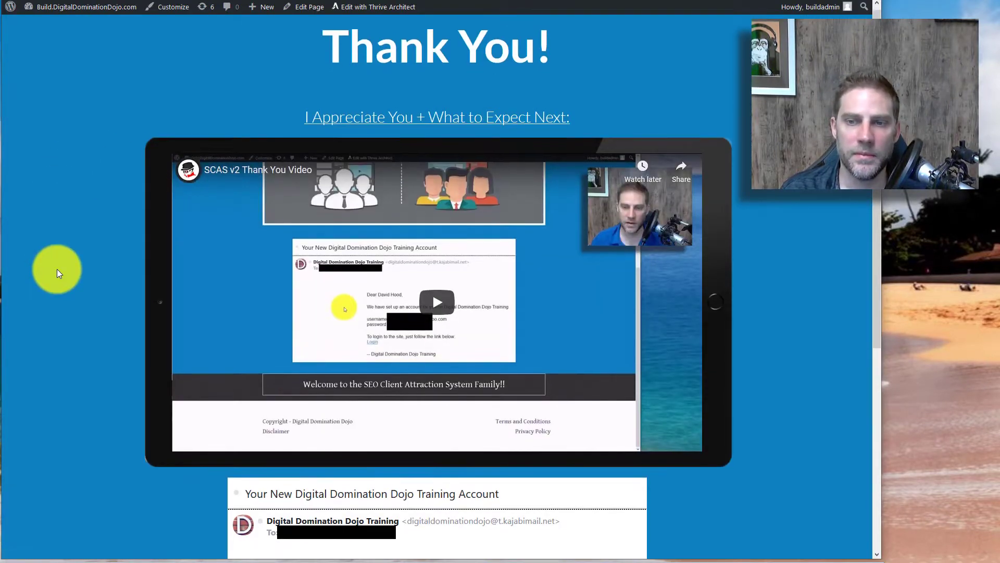
{"action": "scroll", "coordinate": [57, 268], "scroll_direction": "down", "scroll_amount": 6}
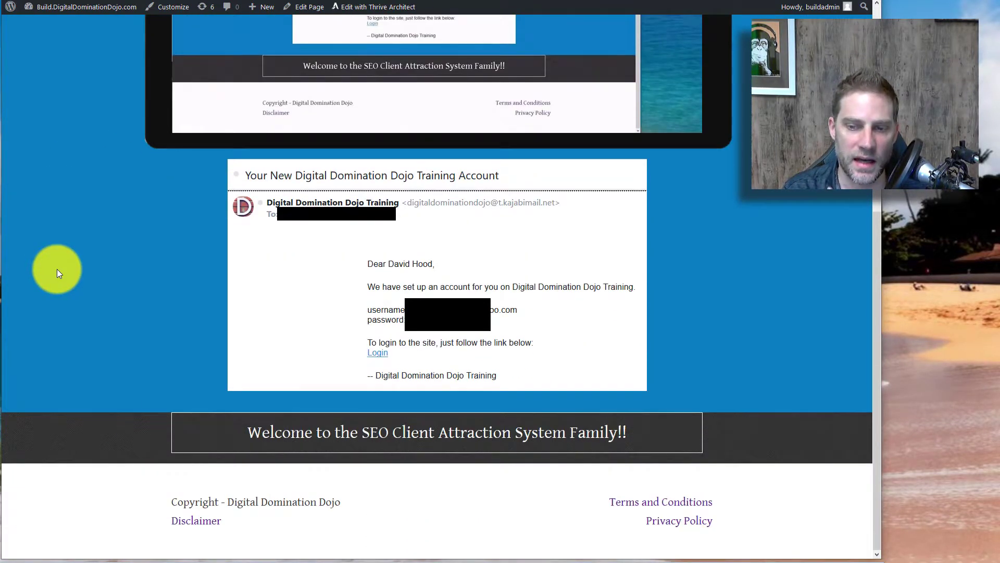
{"action": "scroll", "coordinate": [57, 269], "scroll_direction": "up", "scroll_amount": 6}
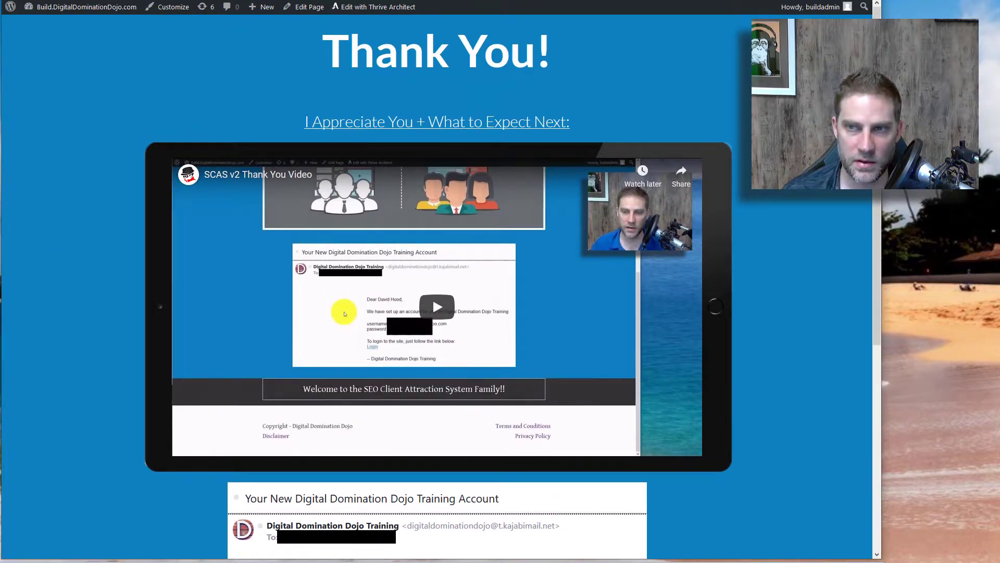
{"action": "key", "text": "ctrl+Tab"}
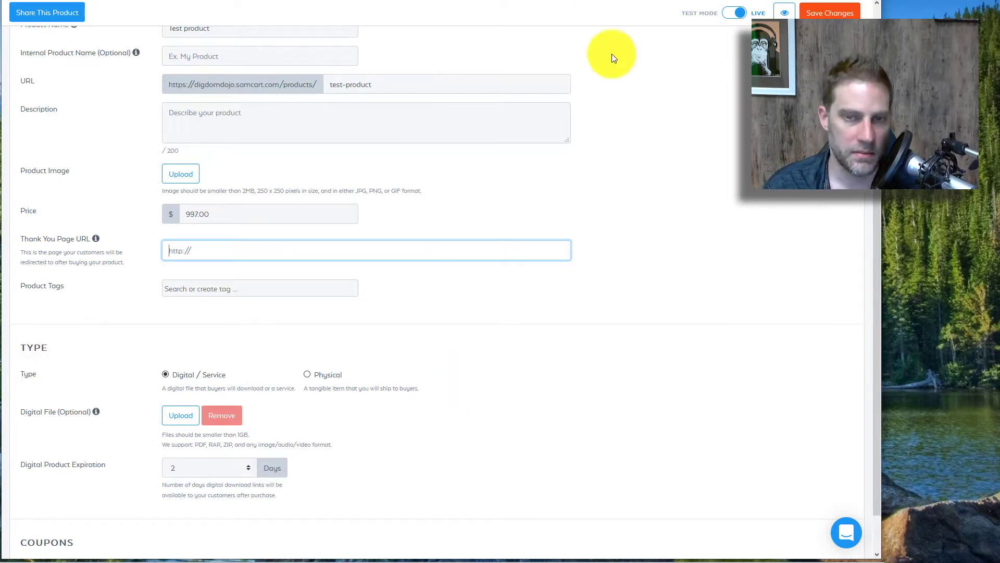
Step: Glance at the product's upsell settings, then start and cancel a new upsell from the Upsells list
{"action": "scroll", "coordinate": [625, 126], "scroll_direction": "up", "scroll_amount": 2}
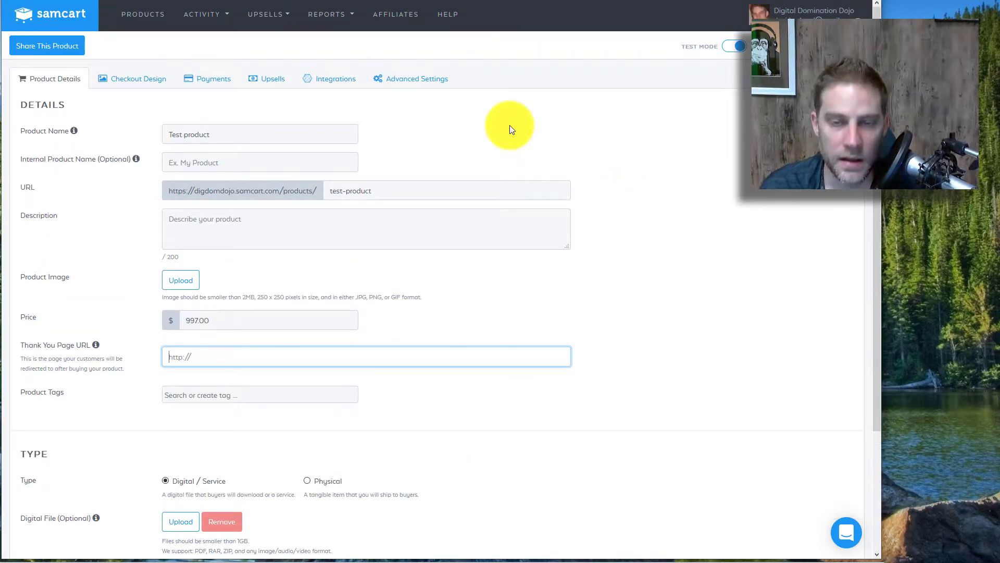
{"action": "left_click", "coordinate": [260, 83]}
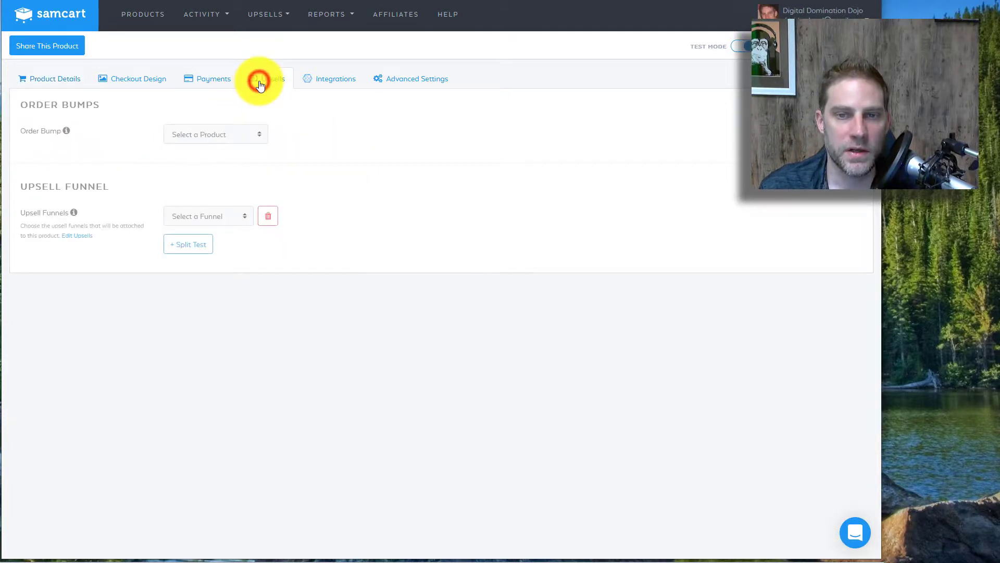
{"action": "left_click", "coordinate": [133, 20]}
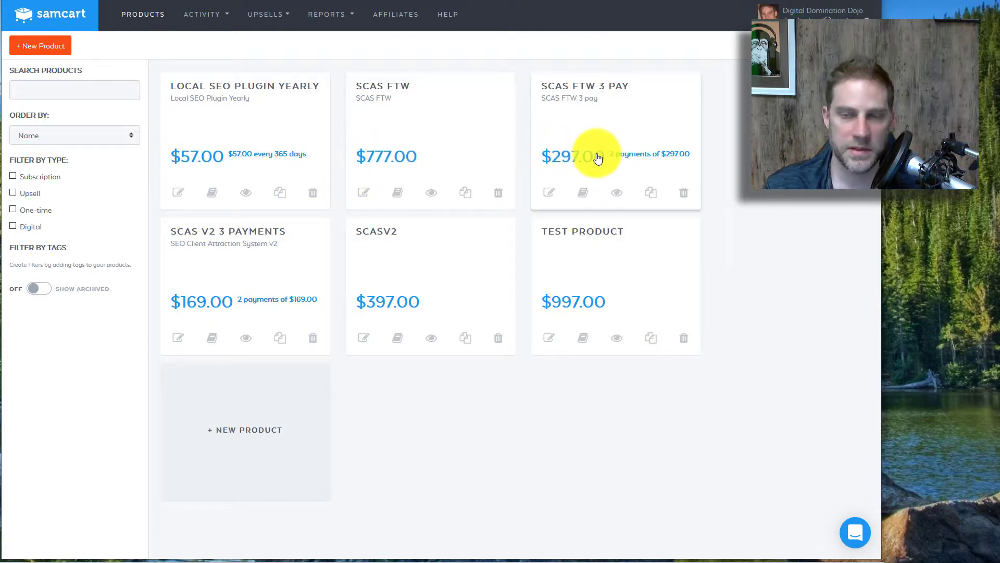
{"action": "left_click", "coordinate": [262, 15]}
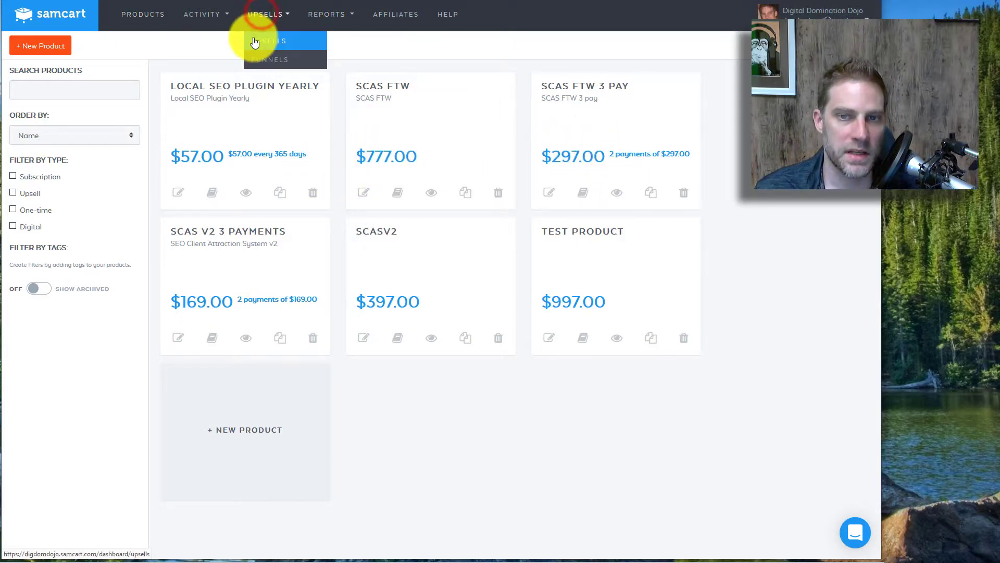
{"action": "left_click", "coordinate": [259, 38]}
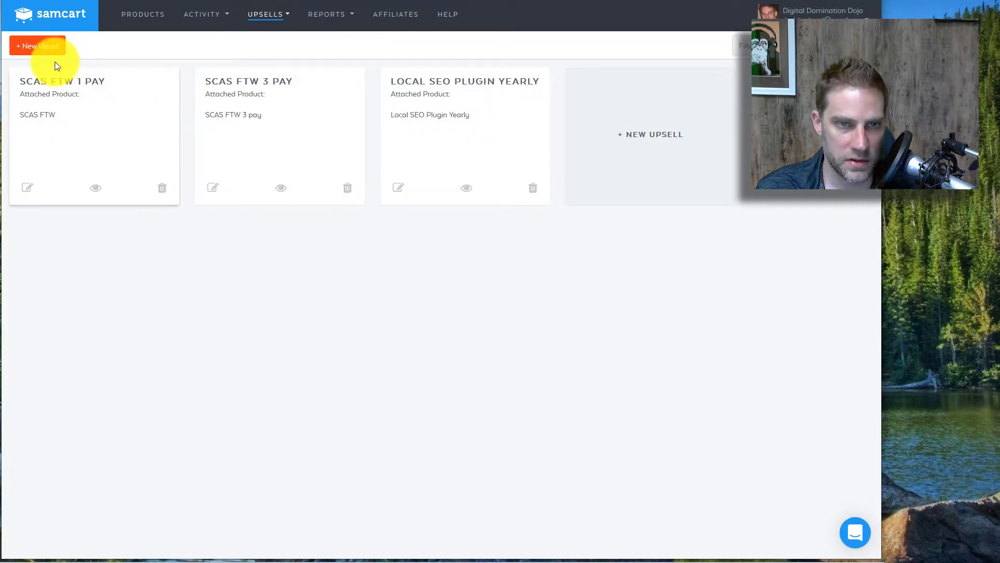
{"action": "left_click", "coordinate": [40, 45]}
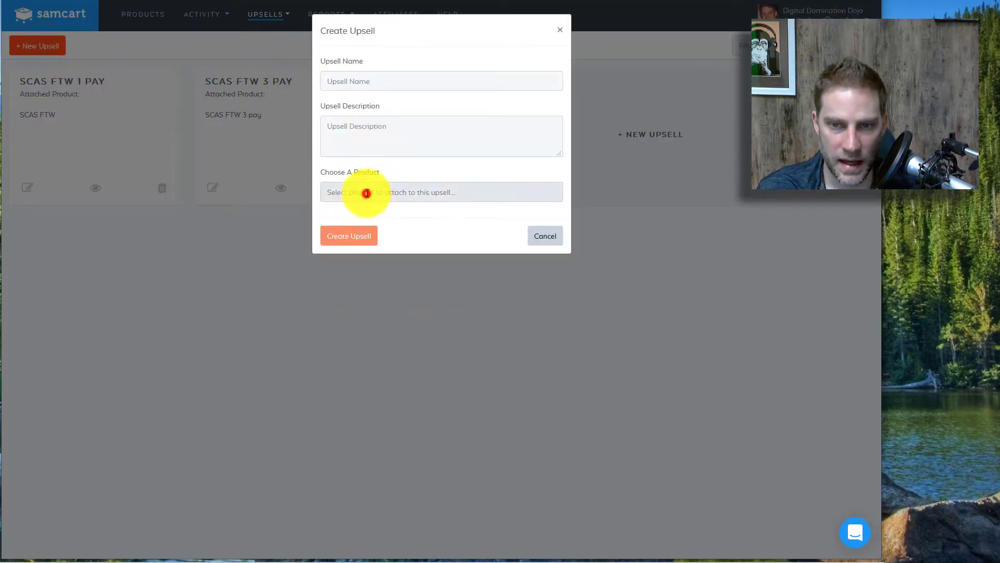
{"action": "left_click", "coordinate": [373, 192]}
{"action": "left_click", "coordinate": [263, 334]}
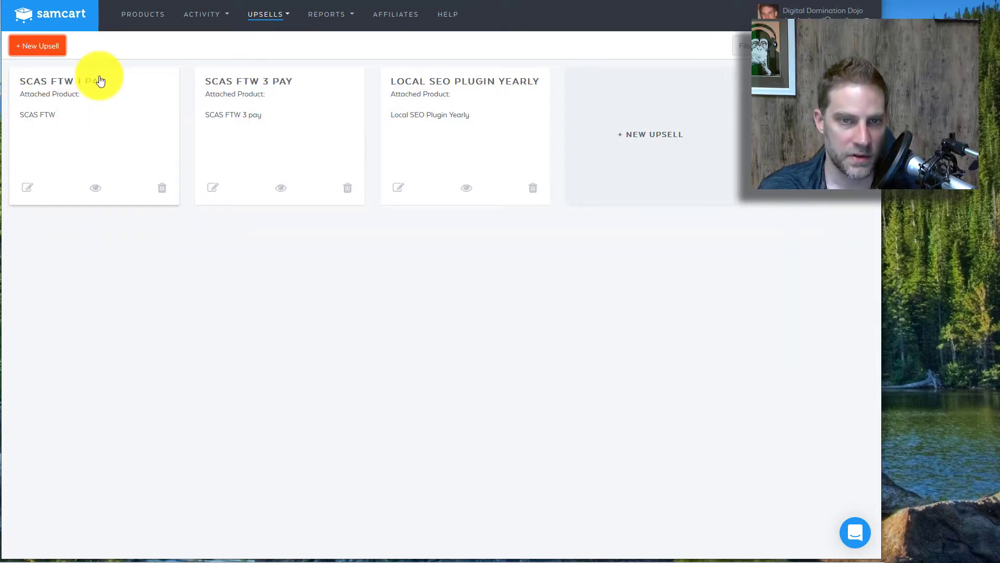
Step: Review the SCAS FTW 1 pay upsell, then open the upsell funnels list
{"action": "left_click", "coordinate": [65, 90]}
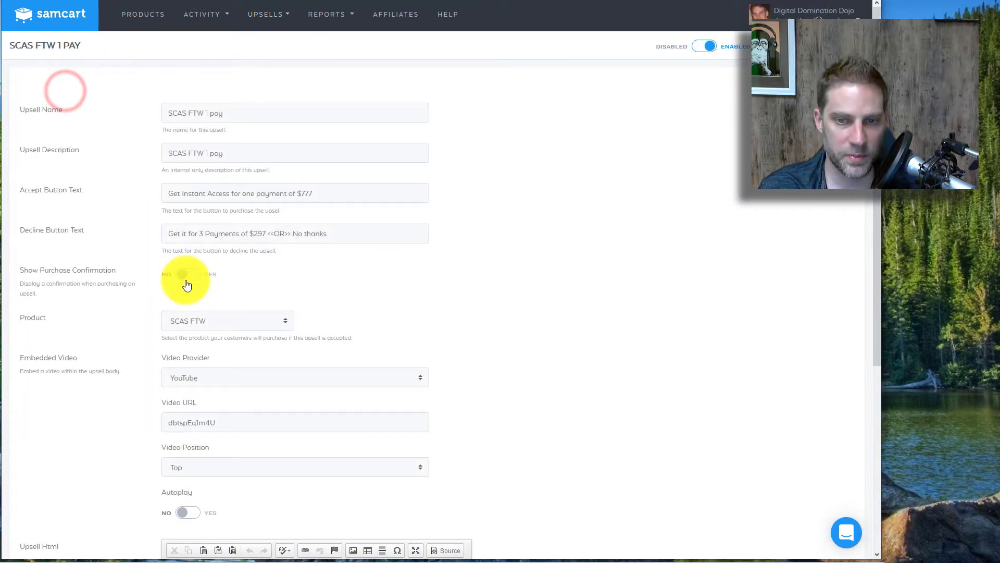
{"action": "scroll", "coordinate": [198, 288], "scroll_direction": "down", "scroll_amount": 4}
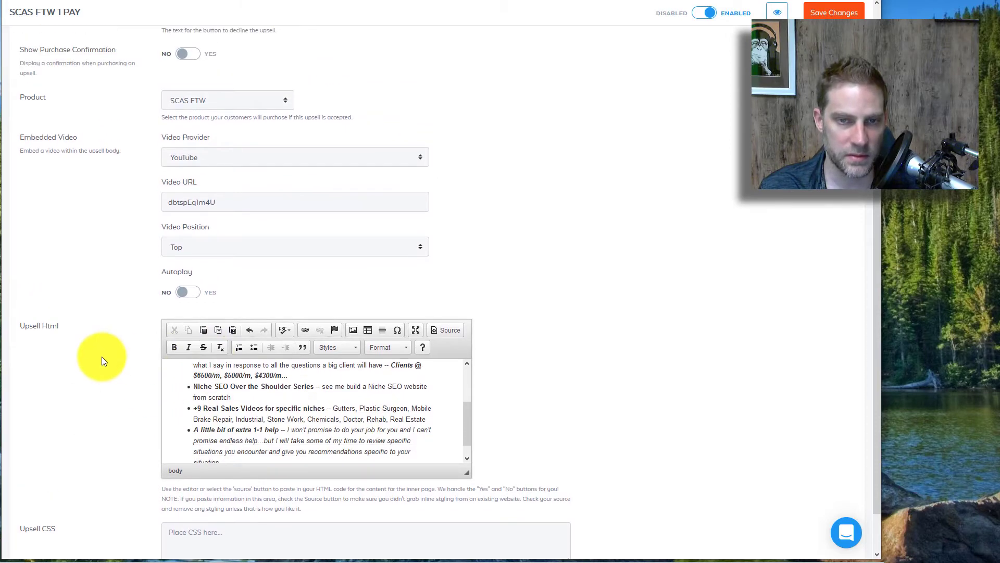
{"action": "scroll", "coordinate": [101, 356], "scroll_direction": "up", "scroll_amount": 4}
{"action": "scroll", "coordinate": [99, 355], "scroll_direction": "down", "scroll_amount": 5}
{"action": "scroll", "coordinate": [99, 355], "scroll_direction": "up", "scroll_amount": 4}
{"action": "scroll", "coordinate": [99, 355], "scroll_direction": "up", "scroll_amount": 2}
{"action": "left_click", "coordinate": [275, 13]}
{"action": "left_click", "coordinate": [263, 59]}
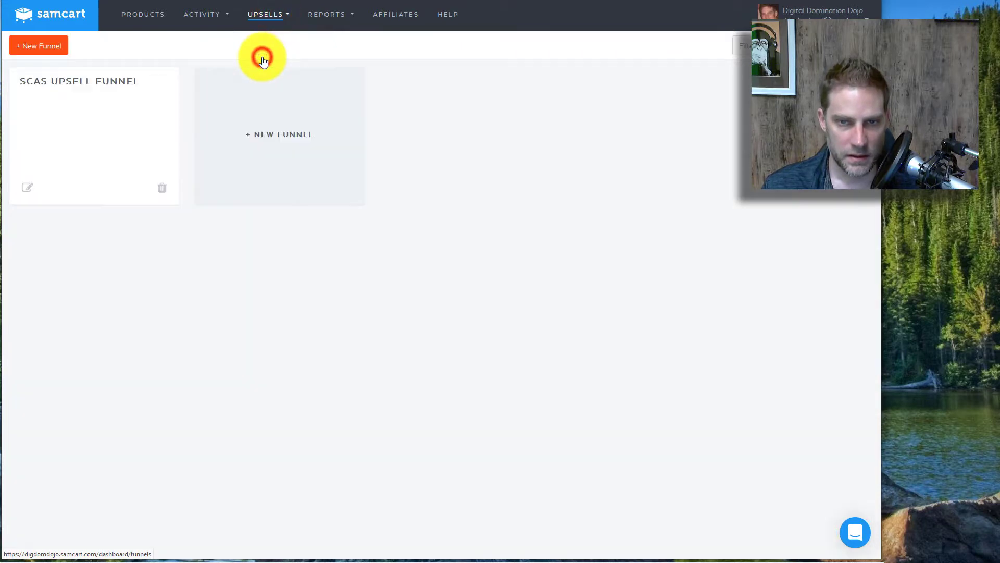
Step: Inspect the SCAS Upsell Funnel's SCAS FTW 1 pay and 3 pay offers, then go back to Products
{"action": "left_click", "coordinate": [112, 130]}
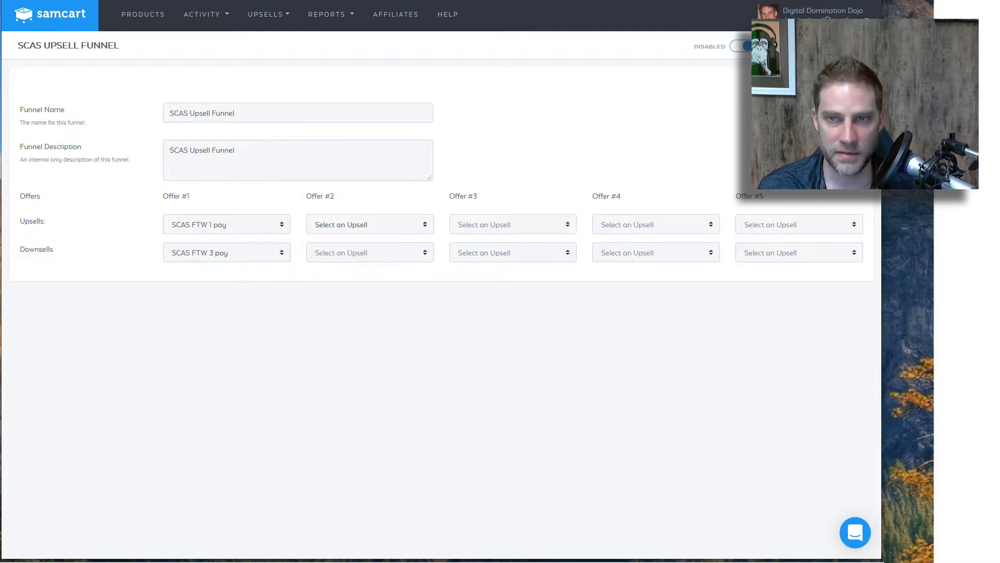
{"action": "left_click", "coordinate": [149, 24]}
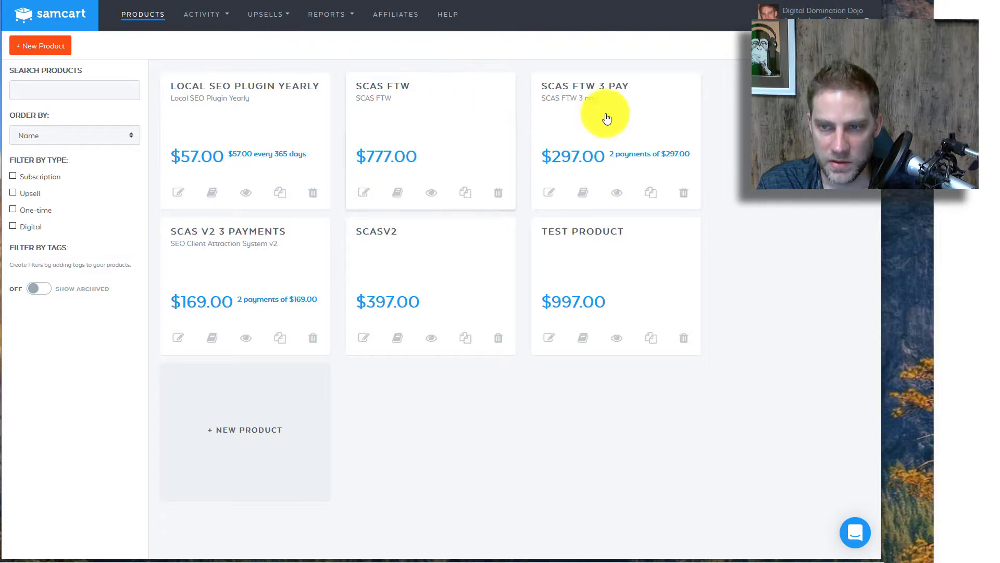
Step: Open Test product's upsell settings and attach the SCAS Upsell Funnel
{"action": "left_click", "coordinate": [603, 269]}
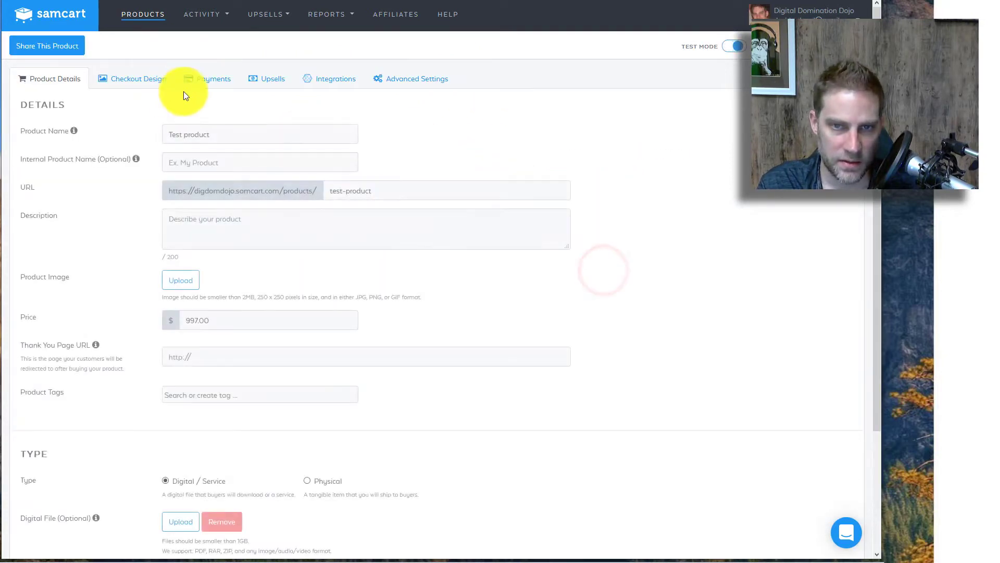
{"action": "left_click", "coordinate": [266, 79]}
{"action": "left_click", "coordinate": [180, 224]}
{"action": "left_click", "coordinate": [182, 249]}
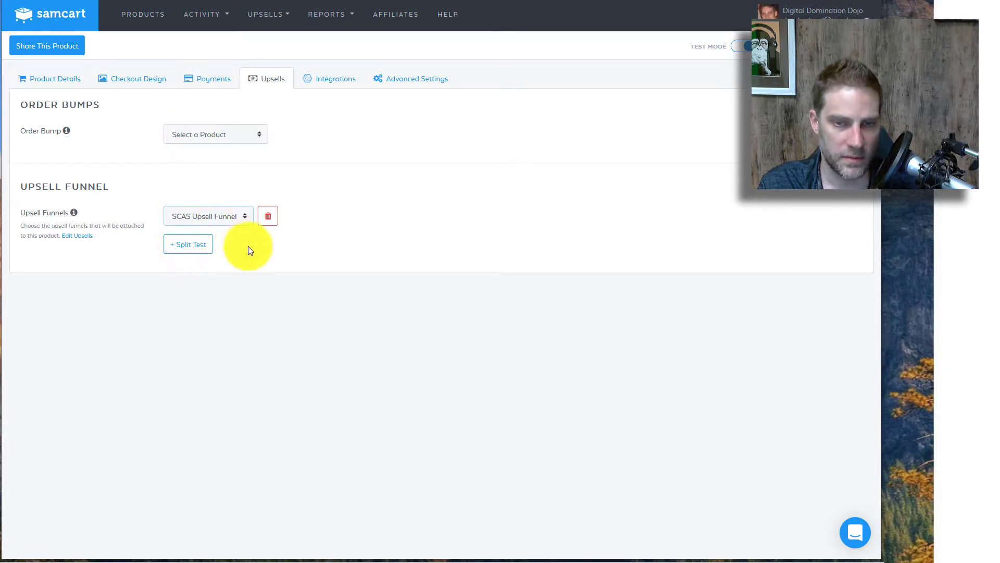
Step: Make Local SEO Plugin Yearly the order bump with description 'bump me baby', then view the checkout
{"action": "left_click", "coordinate": [223, 135]}
{"action": "left_click", "coordinate": [208, 167]}
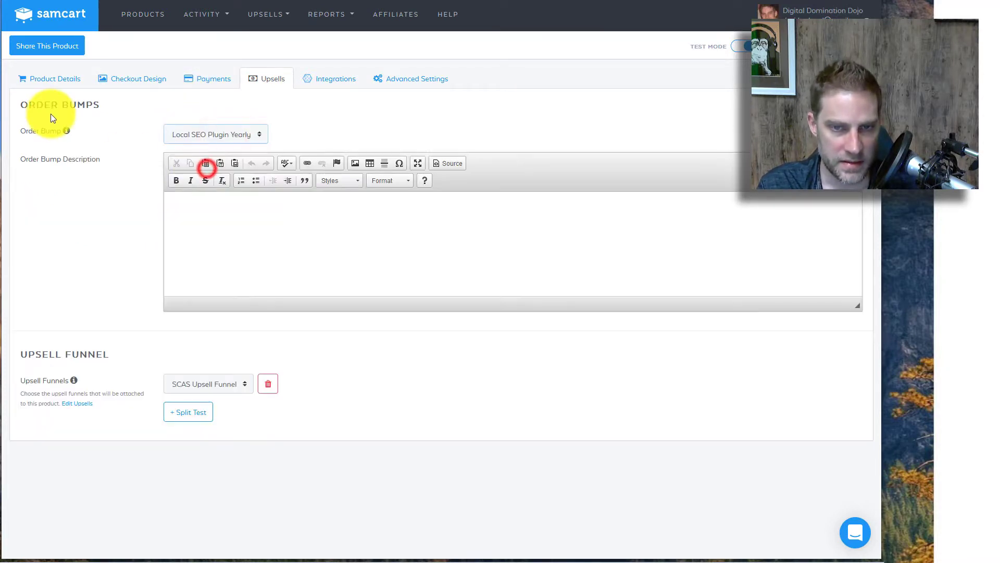
{"action": "left_click", "coordinate": [241, 243]}
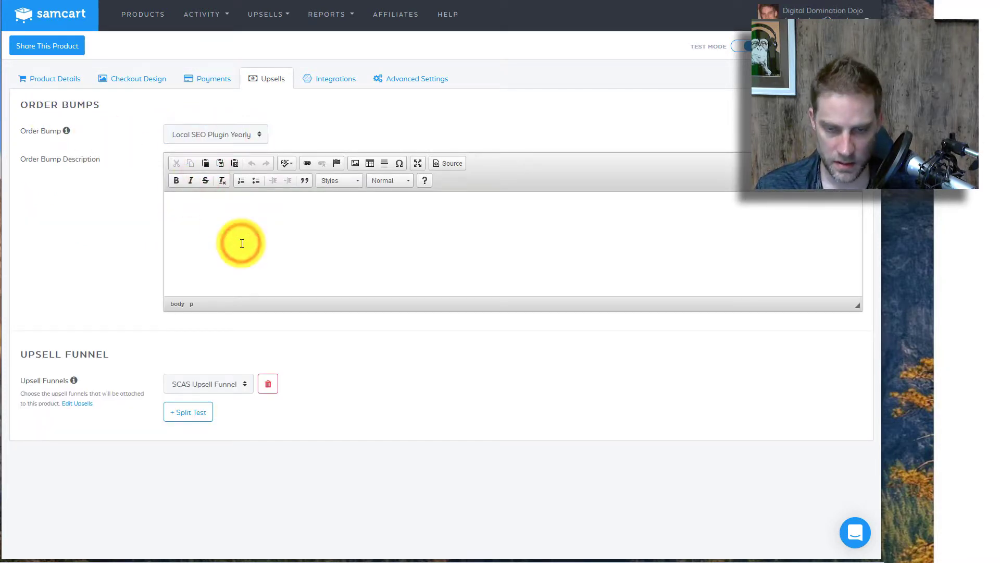
{"action": "type", "text": "bump me baby!"}
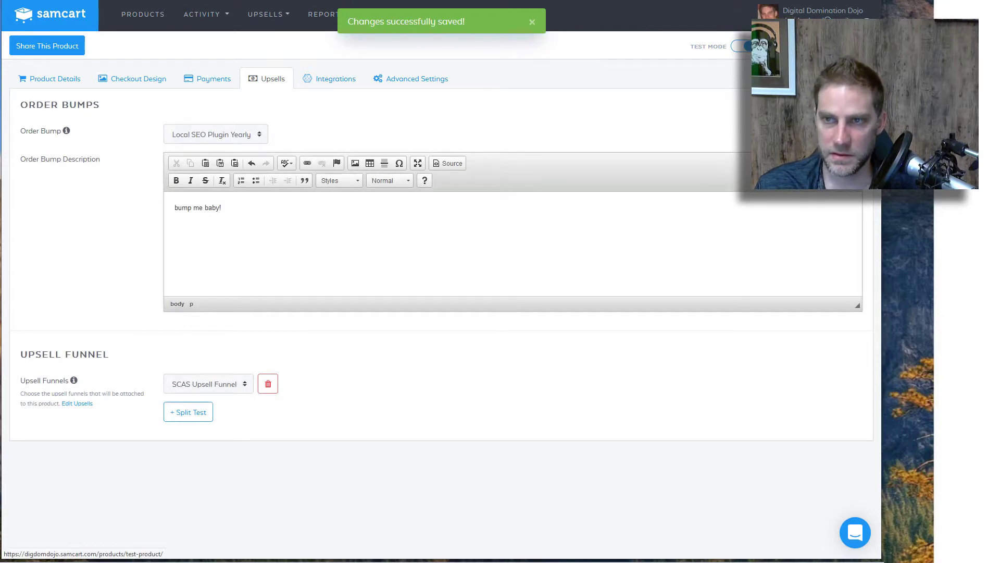
{"action": "key", "text": "ctrl+Tab"}
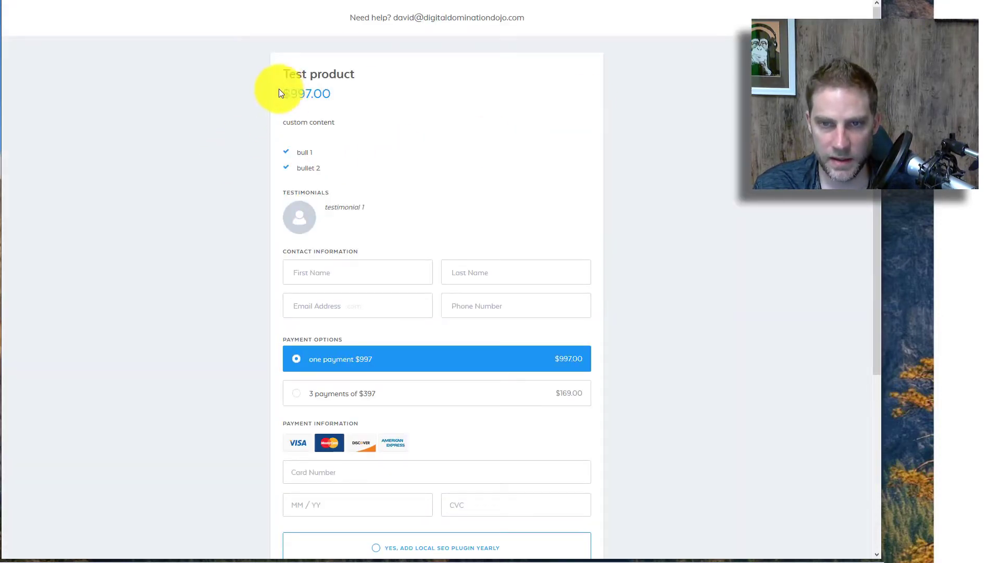
Step: Toggle the Local SEO Plugin Yearly order bump on, off, and back on at checkout
{"action": "scroll", "coordinate": [270, 105], "scroll_direction": "down", "scroll_amount": 5}
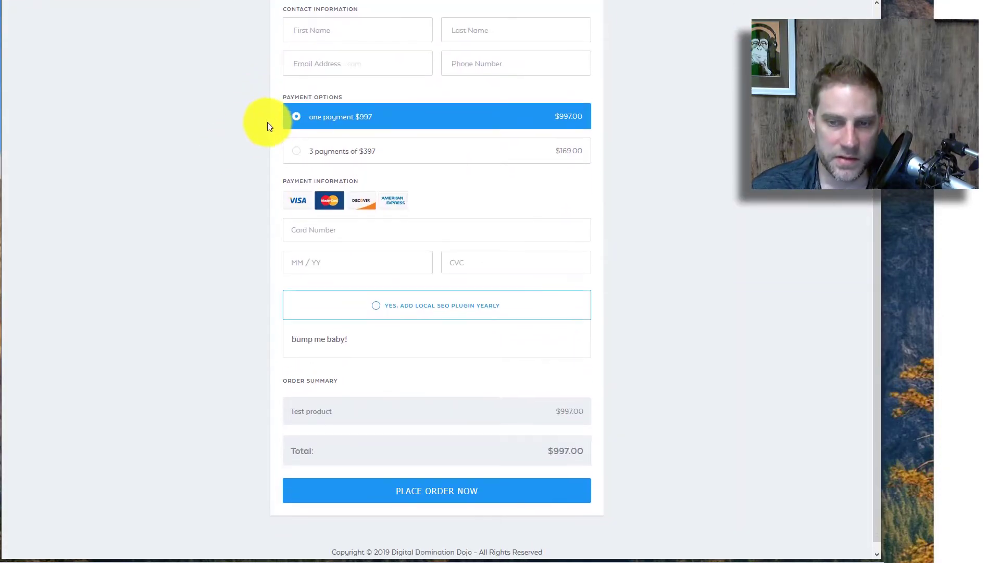
{"action": "left_click", "coordinate": [365, 310]}
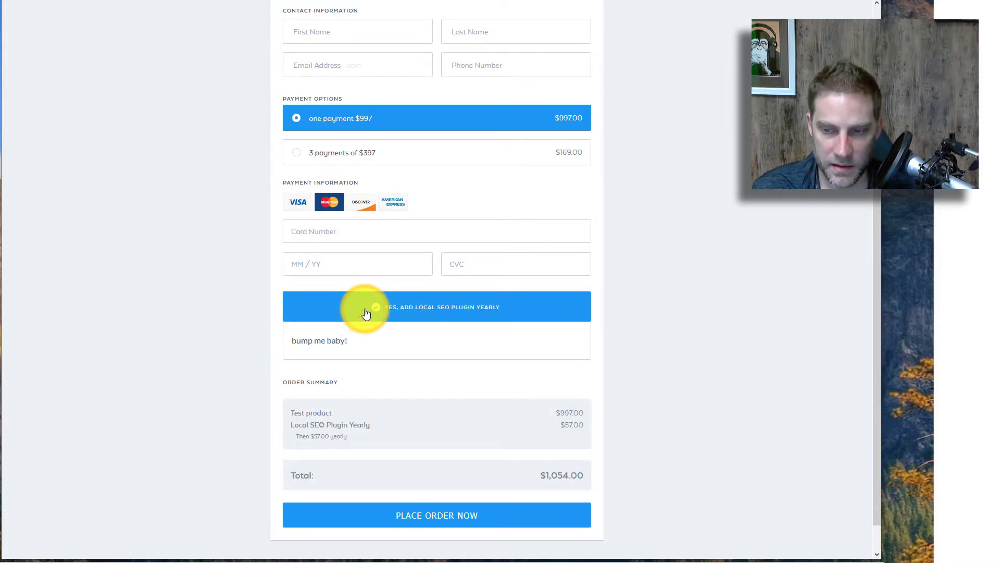
{"action": "left_click", "coordinate": [367, 312]}
{"action": "left_click", "coordinate": [366, 311]}
Step: Switch between the 3 payments of $397 and the one payment of $997 options
{"action": "scroll", "coordinate": [367, 312], "scroll_direction": "up", "scroll_amount": 3}
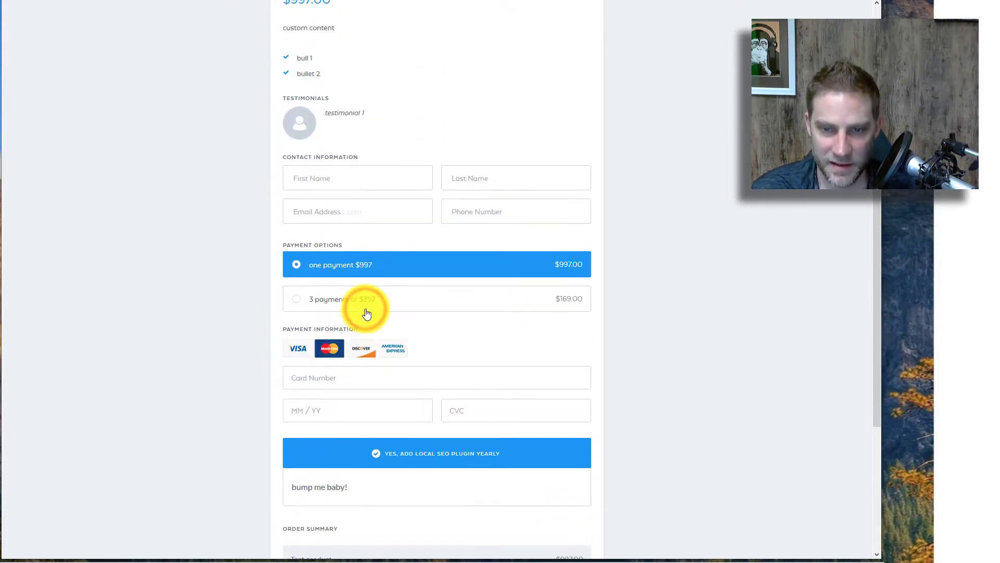
{"action": "left_click", "coordinate": [367, 311]}
{"action": "scroll", "coordinate": [359, 307], "scroll_direction": "down", "scroll_amount": 4}
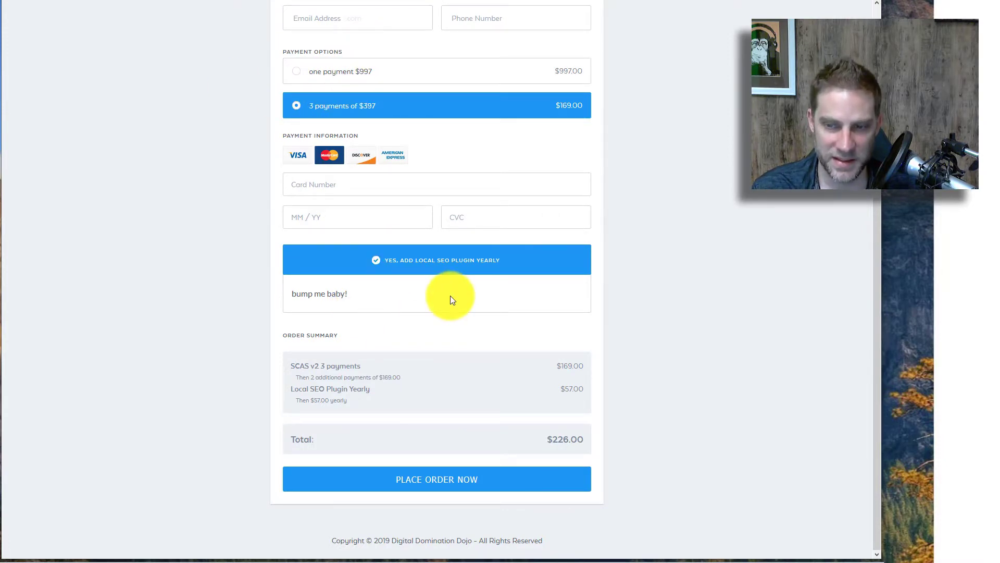
{"action": "scroll", "coordinate": [326, 113], "scroll_direction": "up", "scroll_amount": 2}
{"action": "left_click", "coordinate": [313, 147]}
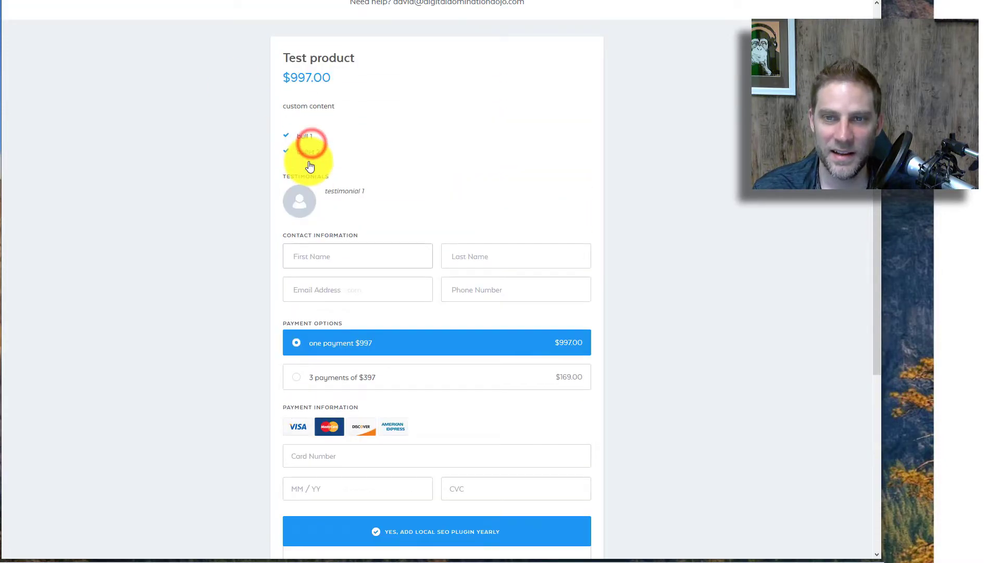
{"action": "scroll", "coordinate": [308, 166], "scroll_direction": "down", "scroll_amount": 1}
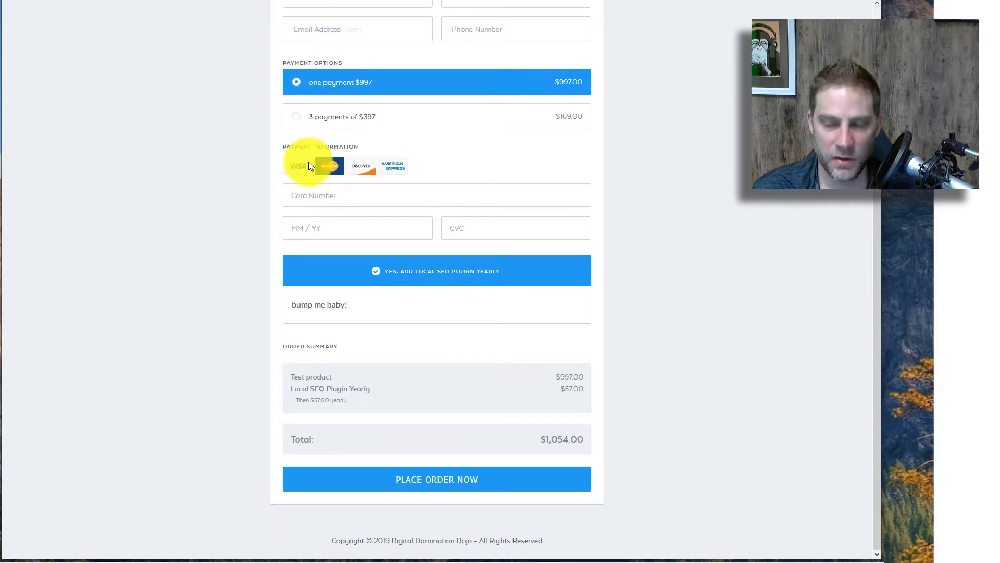
{"action": "scroll", "coordinate": [417, 299], "scroll_direction": "up", "scroll_amount": 5}
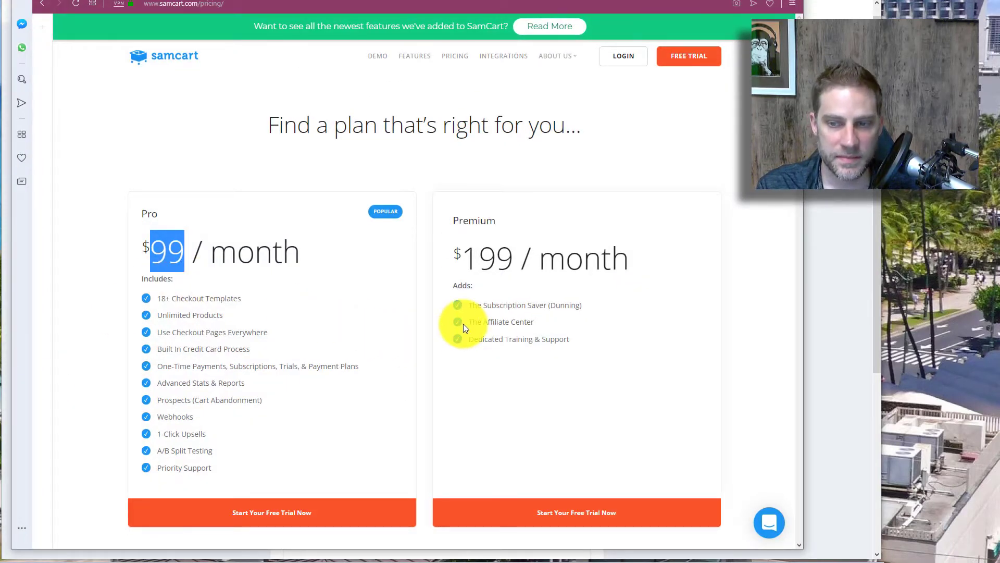
{"action": "left_click_drag", "start_coordinate": [463, 324], "coordinate": [470, 327]}
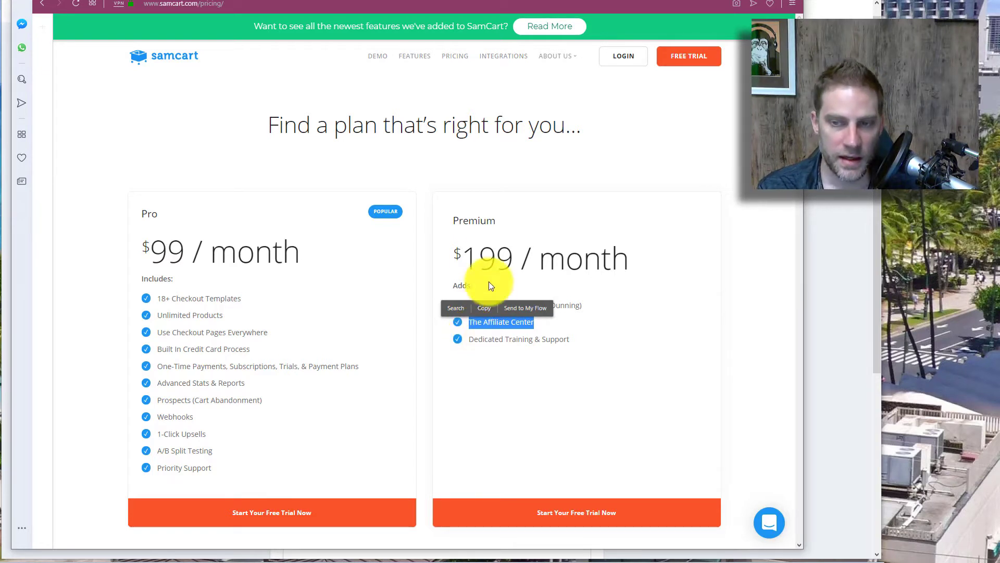
{"action": "left_click_drag", "start_coordinate": [461, 260], "coordinate": [513, 256]}
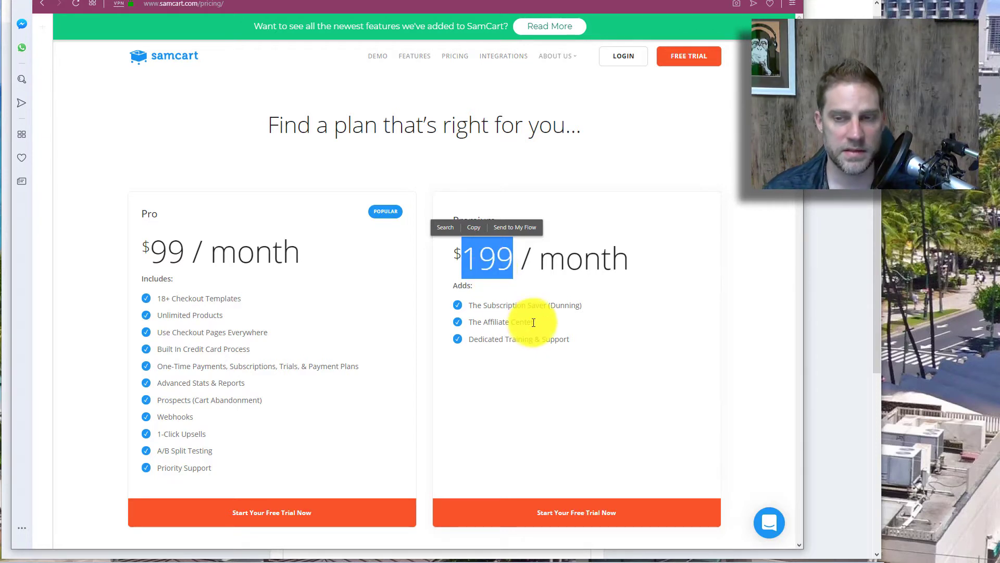
{"action": "left_click_drag", "start_coordinate": [538, 326], "coordinate": [460, 321]}
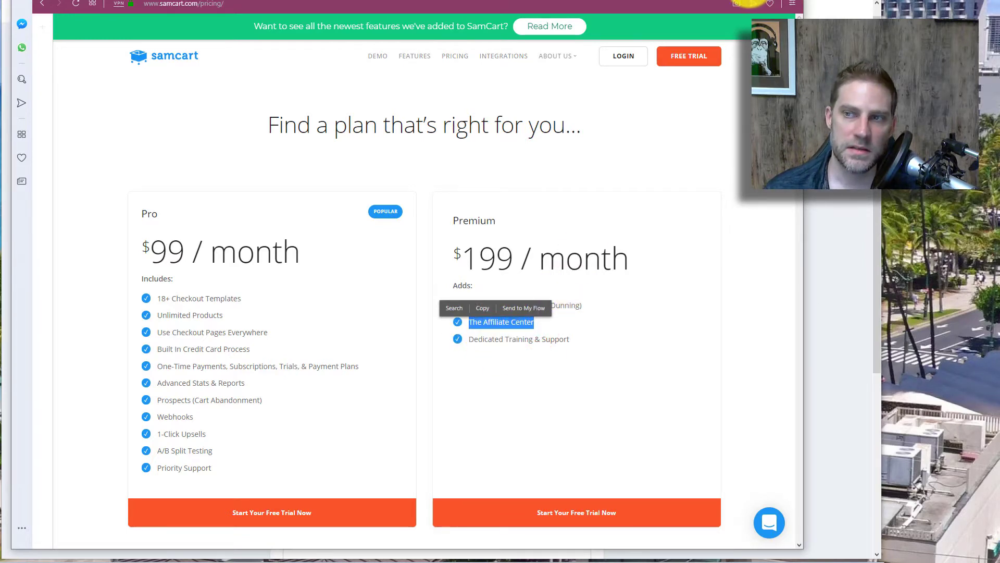
Step: Close the pricing page, view Test product's empty integration rules, then open account Marketplace settings
{"action": "left_click", "coordinate": [750, 1]}
{"action": "scroll", "coordinate": [708, 331], "scroll_direction": "down", "scroll_amount": 5}
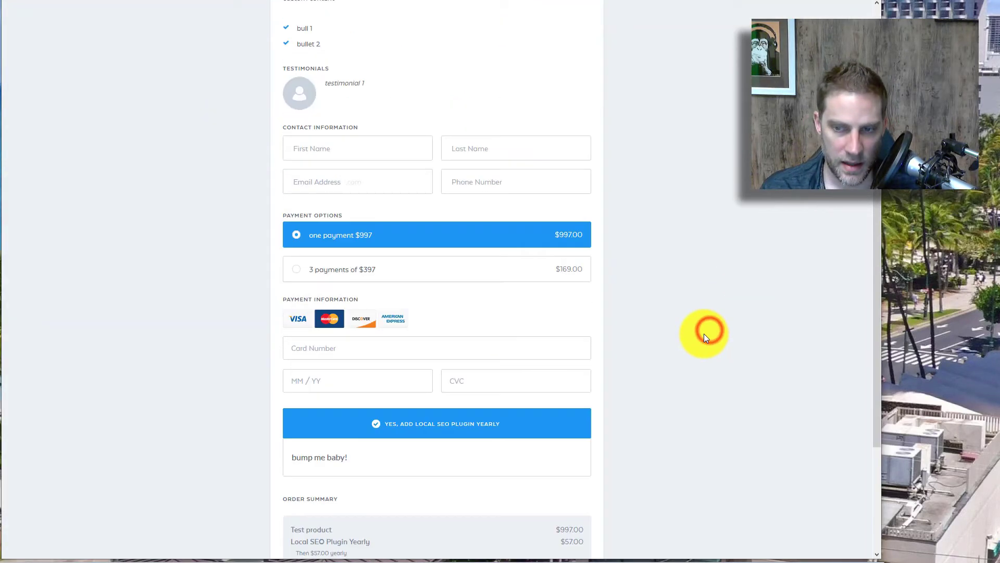
{"action": "scroll", "coordinate": [704, 334], "scroll_direction": "up", "scroll_amount": 5}
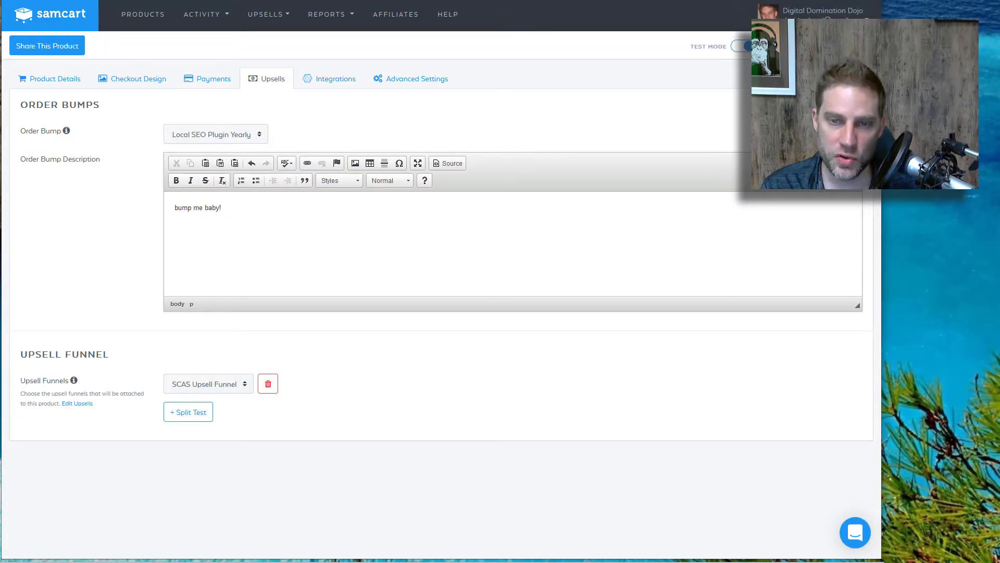
{"action": "left_click", "coordinate": [310, 78]}
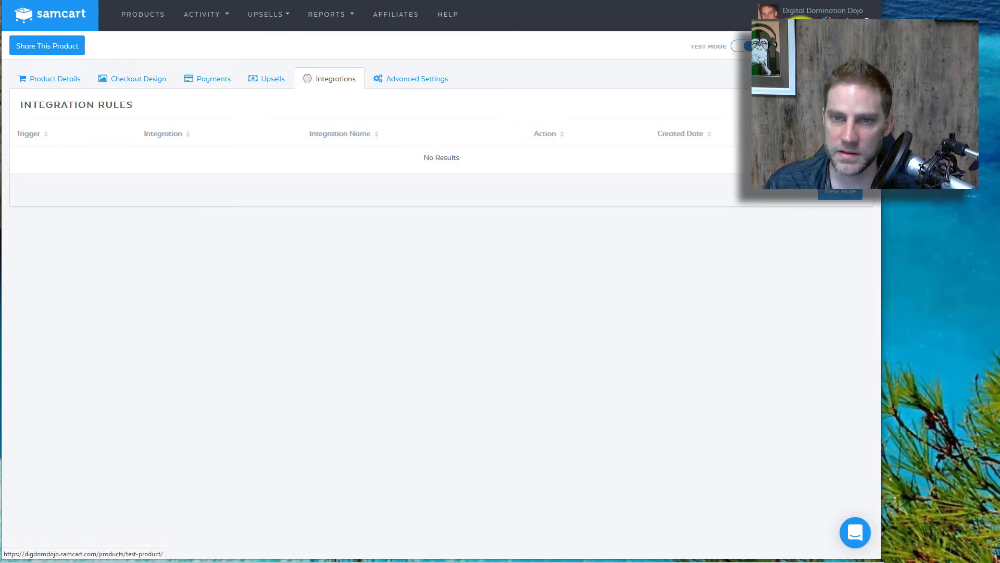
{"action": "left_click", "coordinate": [817, 68]}
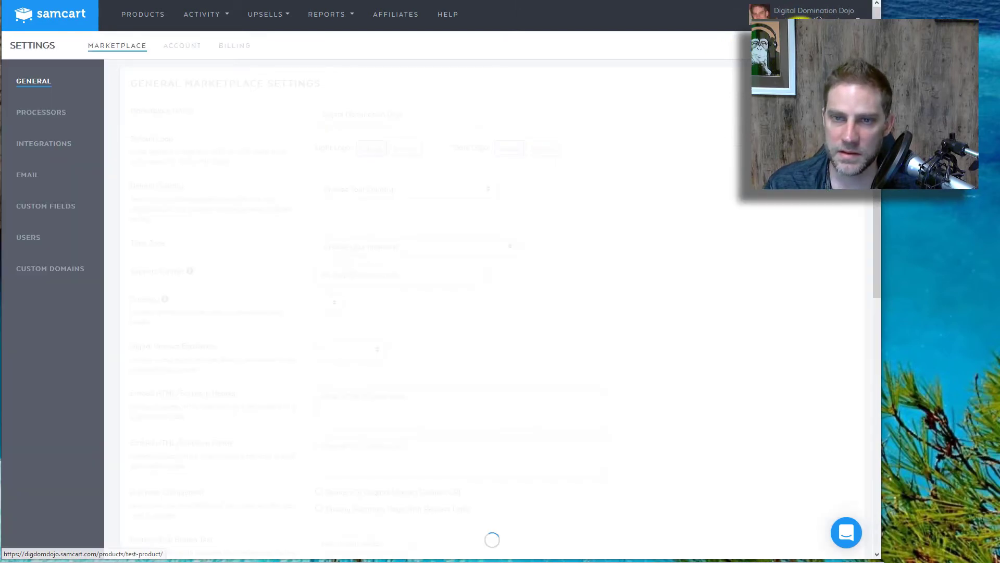
Step: Open the account Integrations page and browse the available integrations for a new one
{"action": "left_click", "coordinate": [25, 146]}
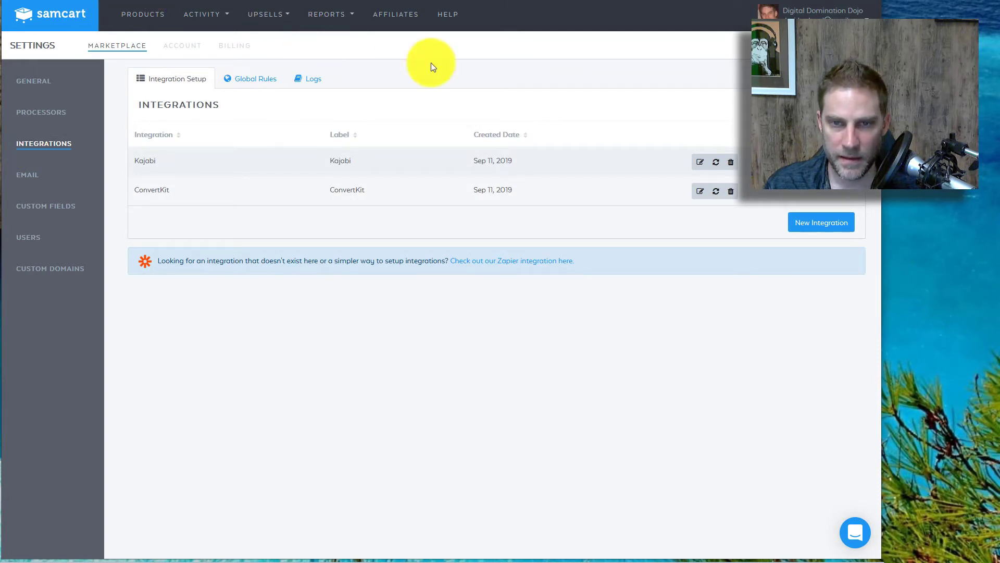
{"action": "left_click", "coordinate": [807, 228]}
{"action": "left_click", "coordinate": [402, 106]}
{"action": "scroll", "coordinate": [376, 197], "scroll_direction": "down", "scroll_amount": 1}
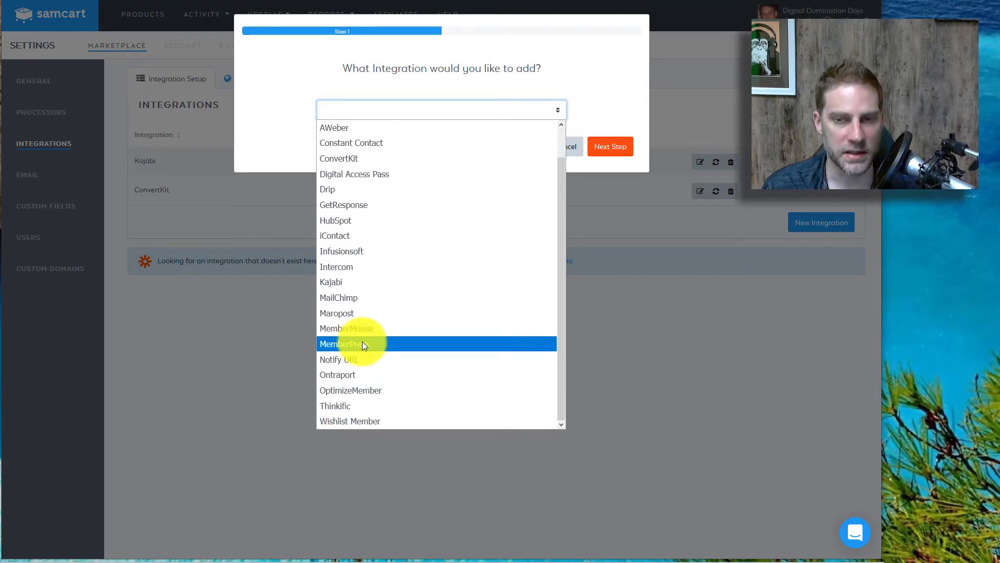
{"action": "scroll", "coordinate": [361, 342], "scroll_direction": "up", "scroll_amount": 1}
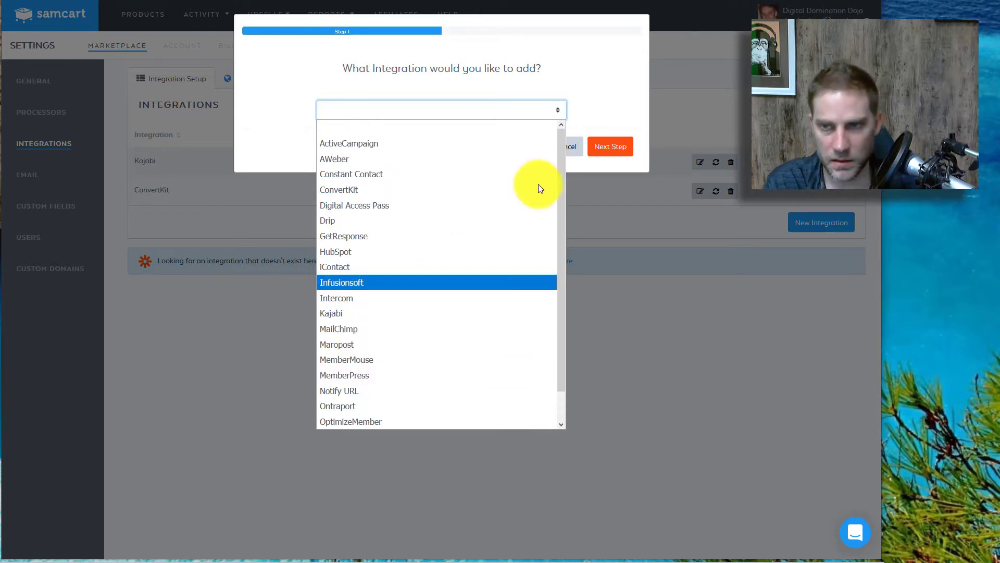
Step: Cancel the new integration and open the Zapier integration help link
{"action": "left_click", "coordinate": [607, 45]}
{"action": "left_click", "coordinate": [554, 144]}
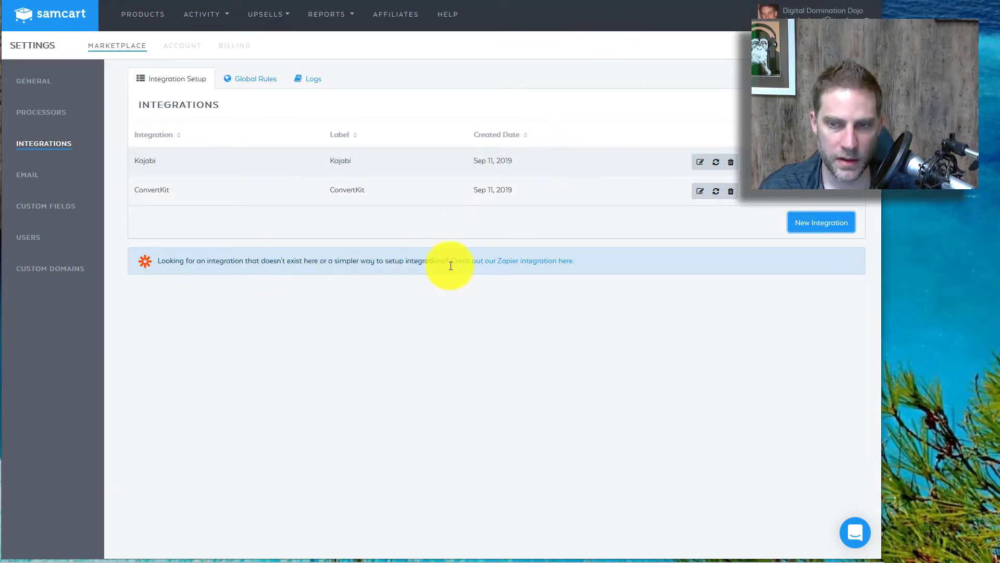
{"action": "left_click", "coordinate": [469, 261]}
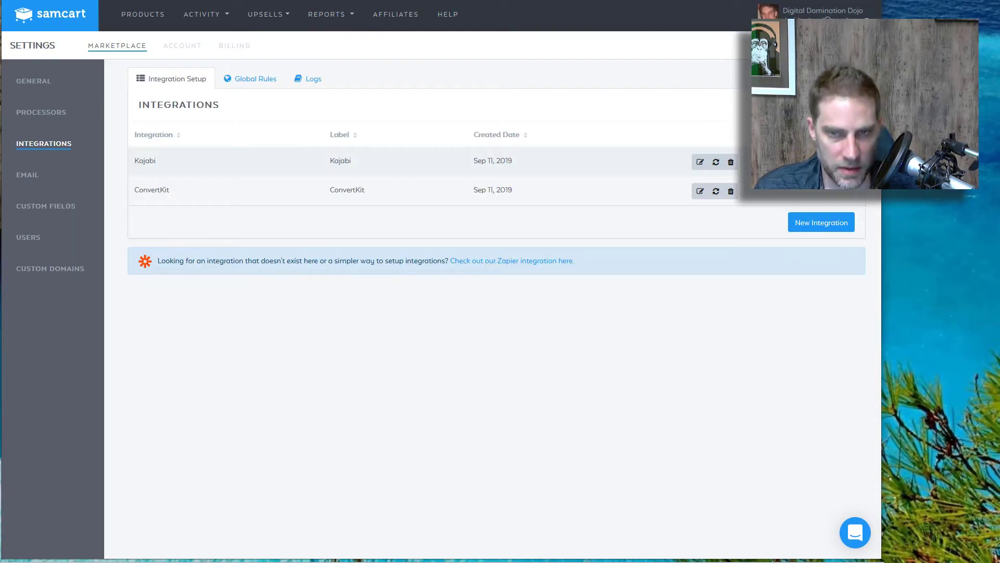
{"action": "left_click", "coordinate": [444, 261]}
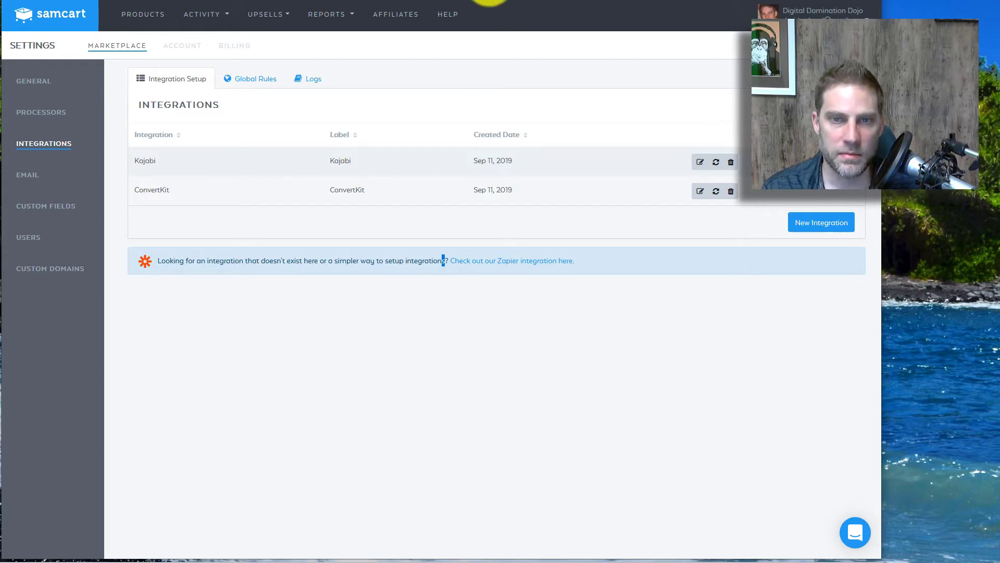
Step: Open SCAS FTW from Products, preview its checkout page, then go back
{"action": "left_click", "coordinate": [141, 17]}
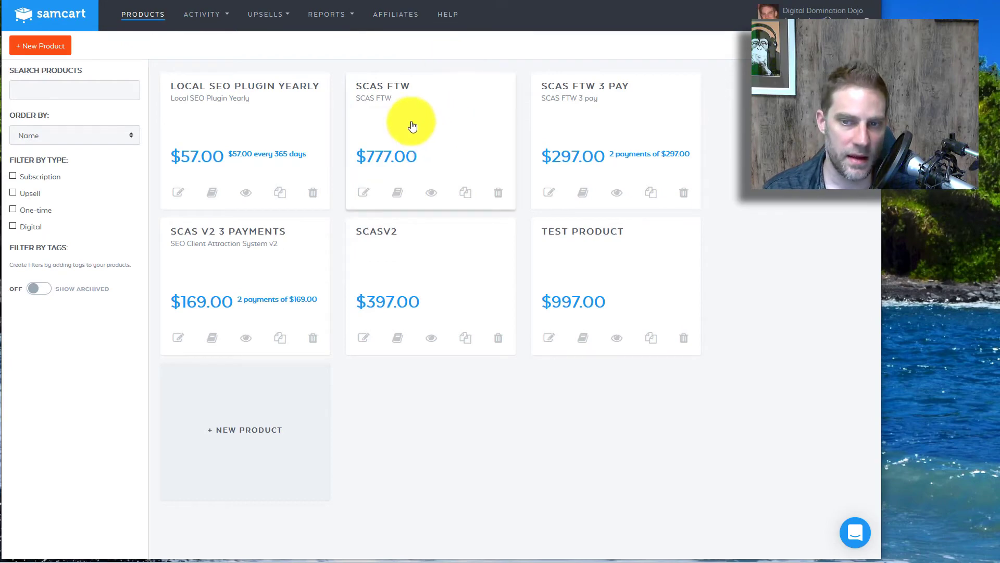
{"action": "left_click", "coordinate": [409, 120]}
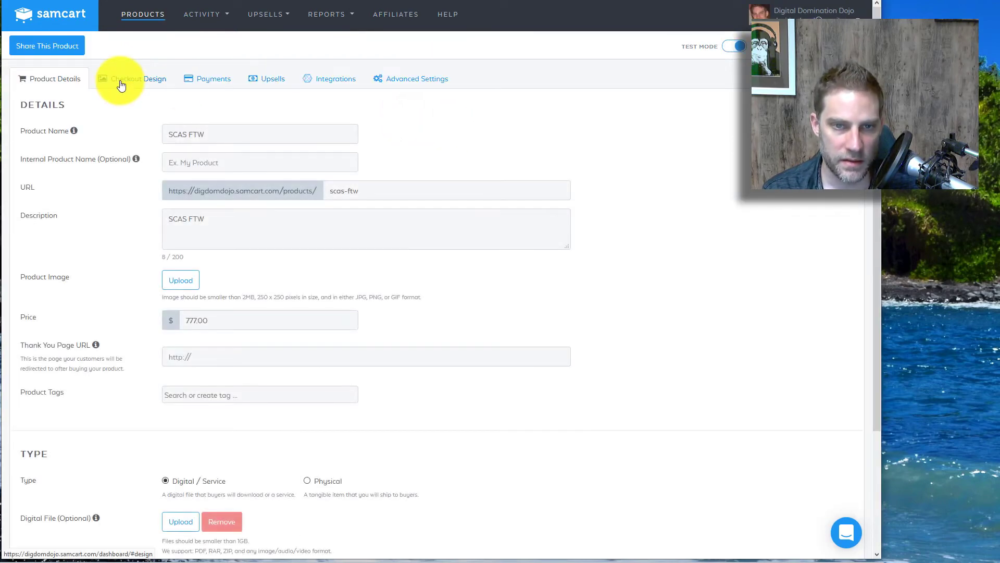
{"action": "left_click", "coordinate": [768, 29]}
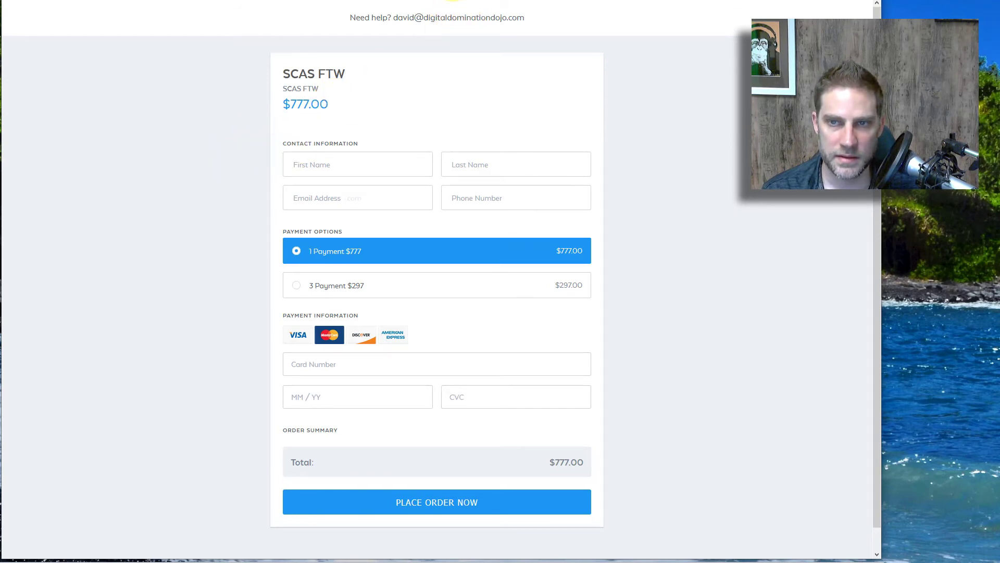
{"action": "key", "text": "alt+Left"}
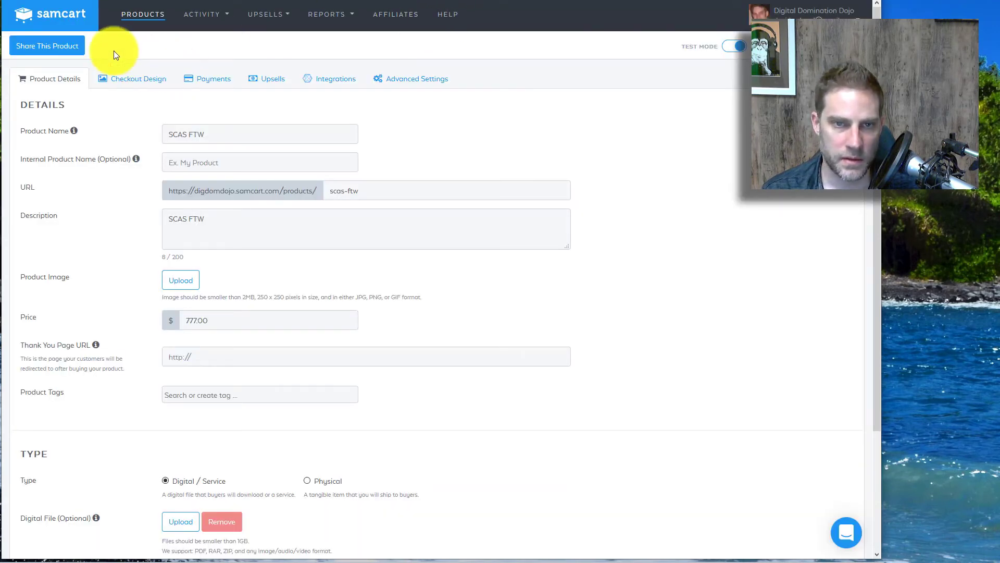
Step: Open SCASv2, scroll through its live checkout preview, and return to its product editor
{"action": "left_click", "coordinate": [145, 15]}
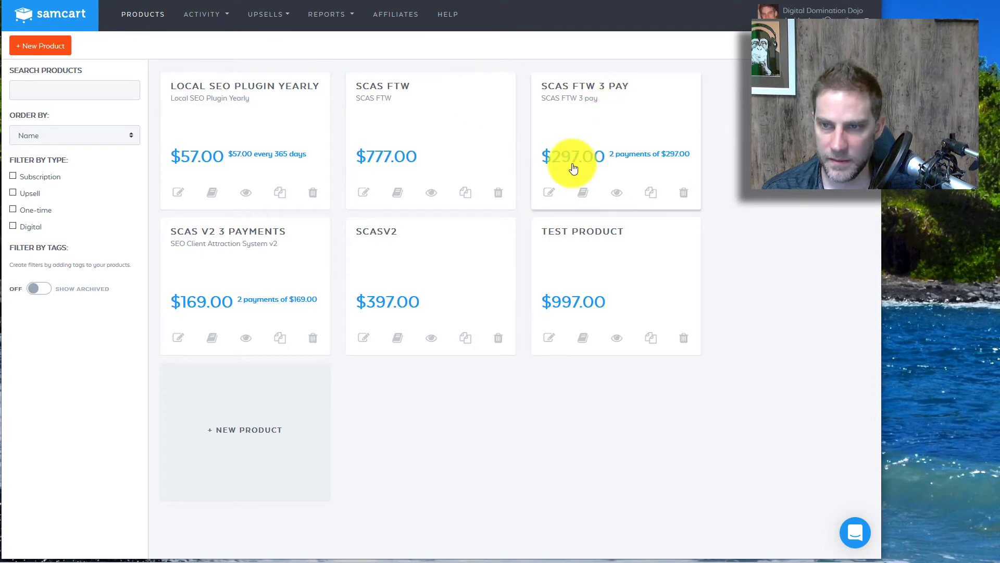
{"action": "left_click", "coordinate": [415, 261]}
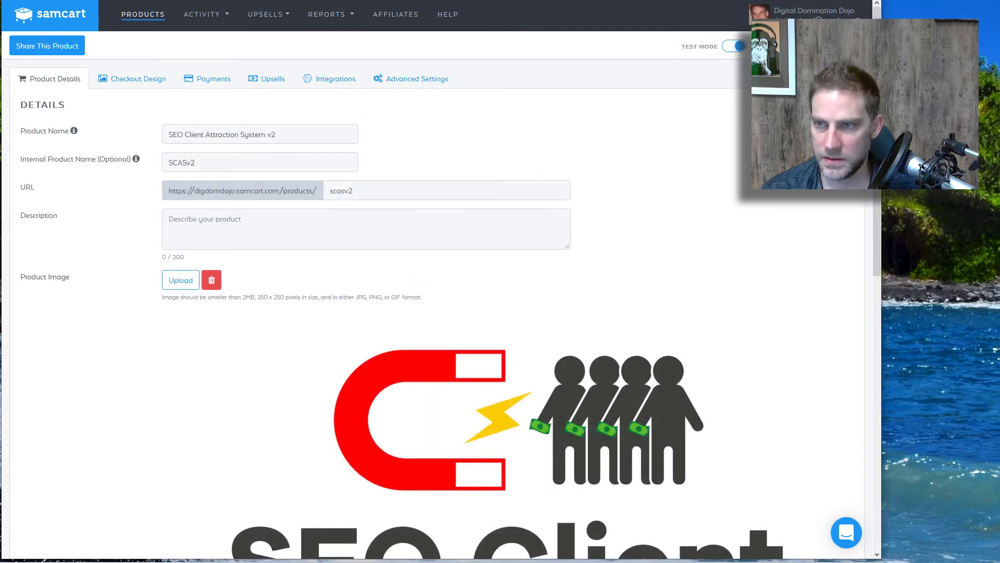
{"action": "left_click", "coordinate": [645, 57]}
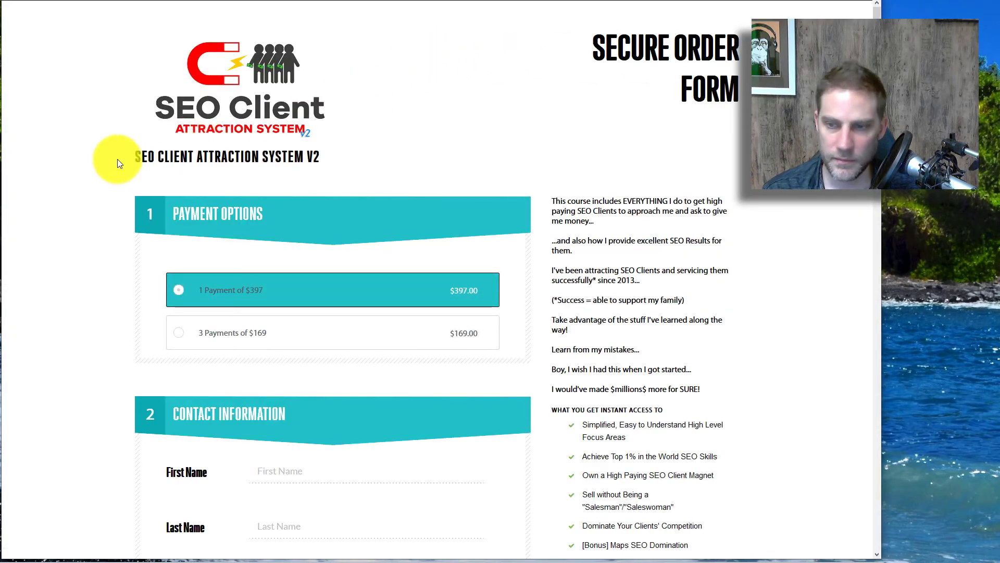
{"action": "scroll", "coordinate": [117, 163], "scroll_direction": "down", "scroll_amount": 5}
{"action": "scroll", "coordinate": [119, 163], "scroll_direction": "down", "scroll_amount": 20}
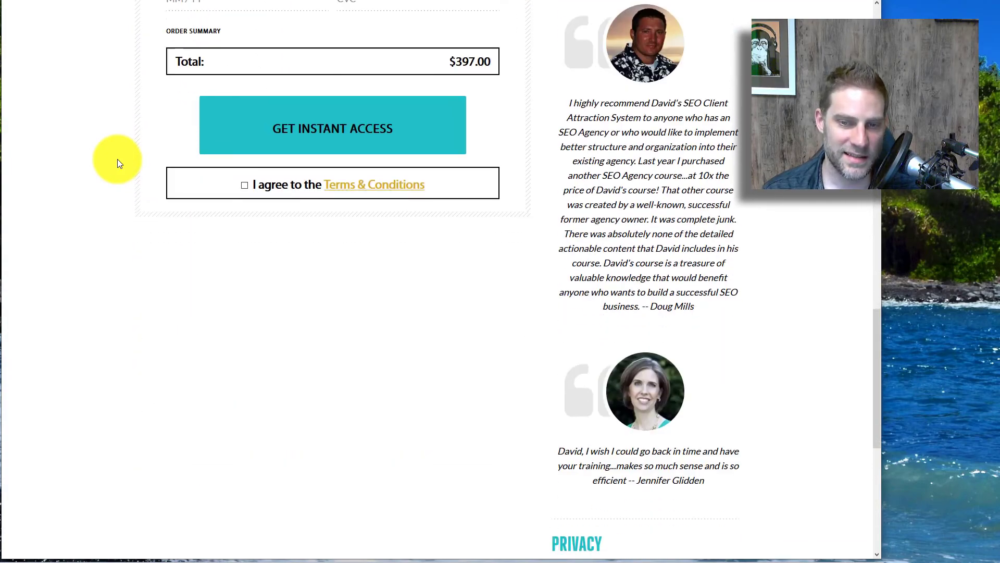
{"action": "scroll", "coordinate": [117, 159], "scroll_direction": "down", "scroll_amount": 2}
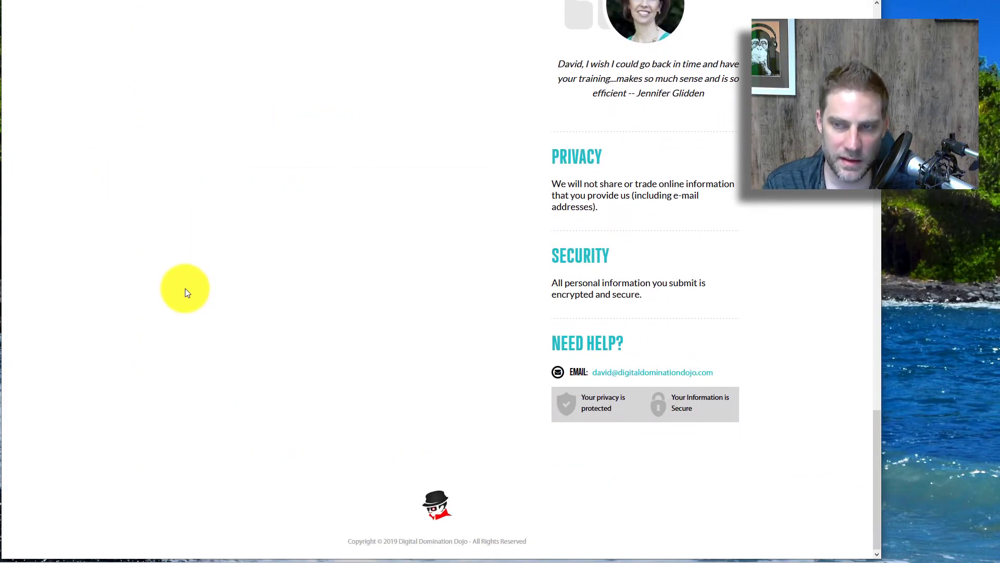
{"action": "scroll", "coordinate": [185, 289], "scroll_direction": "up", "scroll_amount": 5}
{"action": "scroll", "coordinate": [139, 280], "scroll_direction": "up", "scroll_amount": 20}
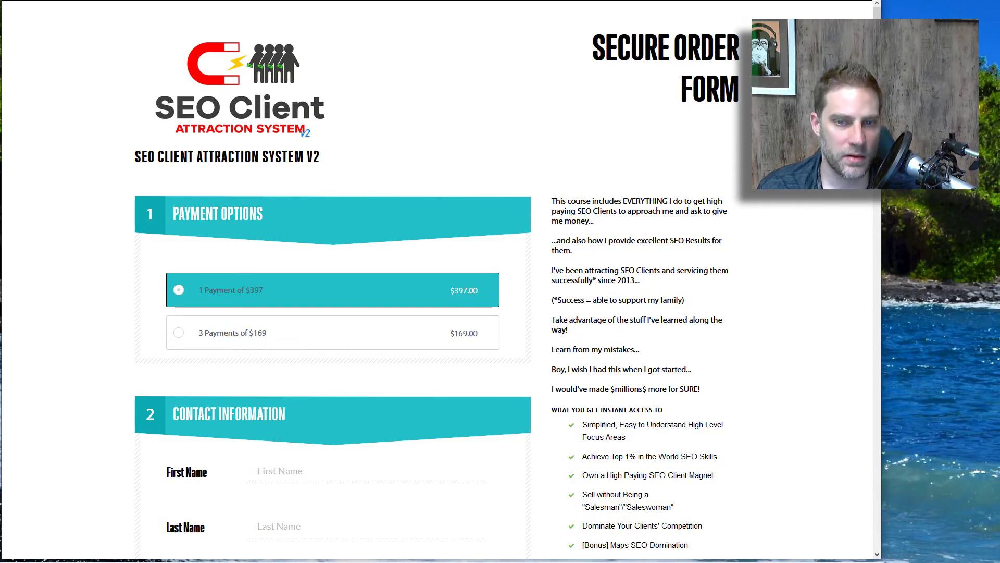
{"action": "key", "text": "ctrl+Tab"}
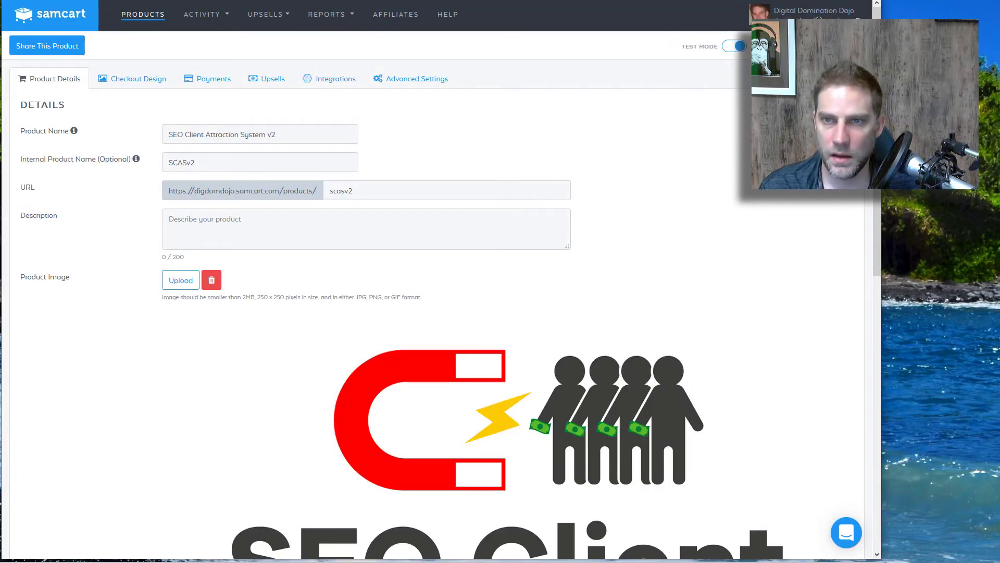
{"action": "left_click", "coordinate": [507, 270]}
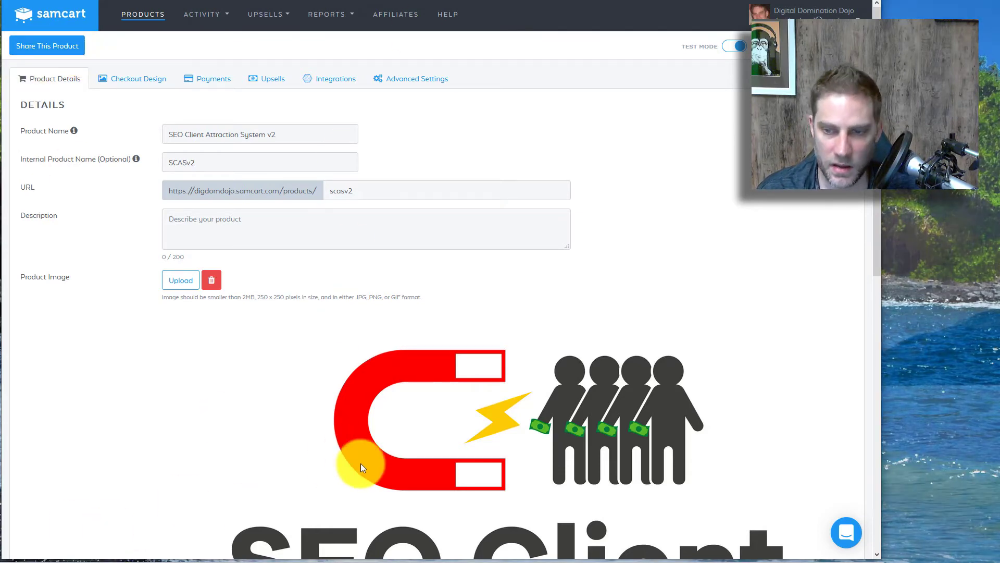
{"action": "scroll", "coordinate": [411, 393], "scroll_direction": "down", "scroll_amount": 7}
{"action": "scroll", "coordinate": [299, 224], "scroll_direction": "up", "scroll_amount": 7}
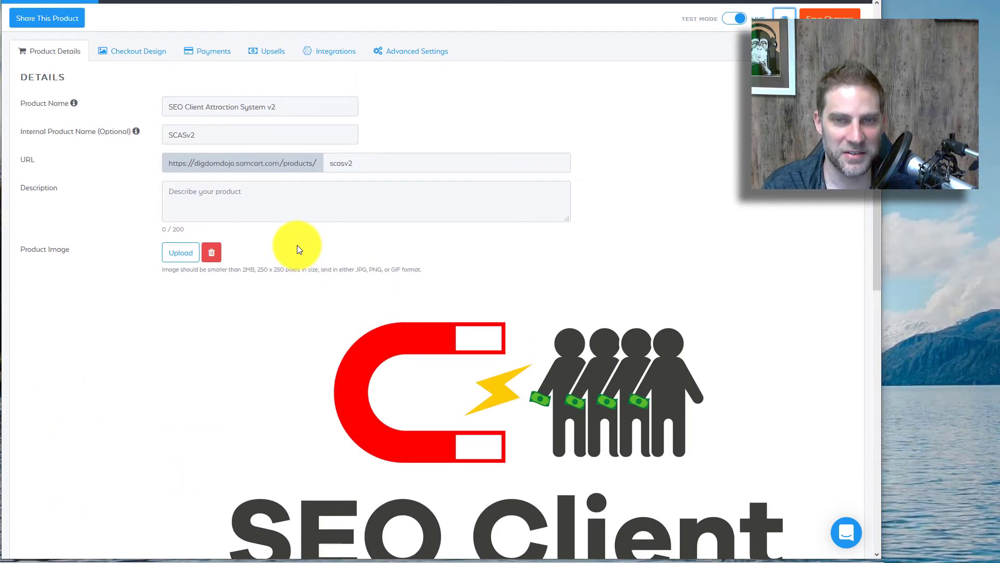
{"action": "scroll", "coordinate": [299, 253], "scroll_direction": "up", "scroll_amount": 1}
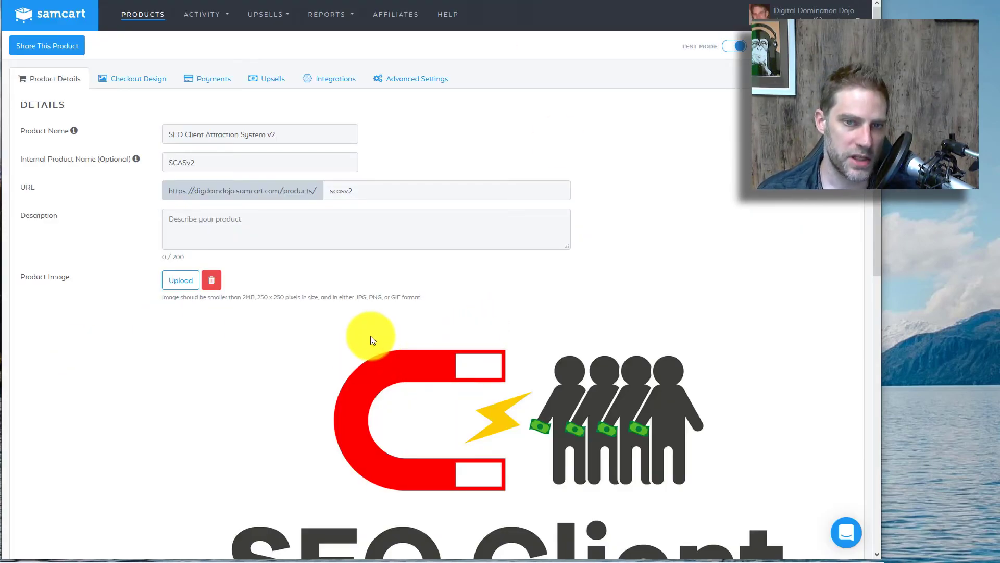
Step: Browse SCASv2's Checkout Design template library, where the teal Secure Order Form template is active
{"action": "left_click", "coordinate": [123, 78]}
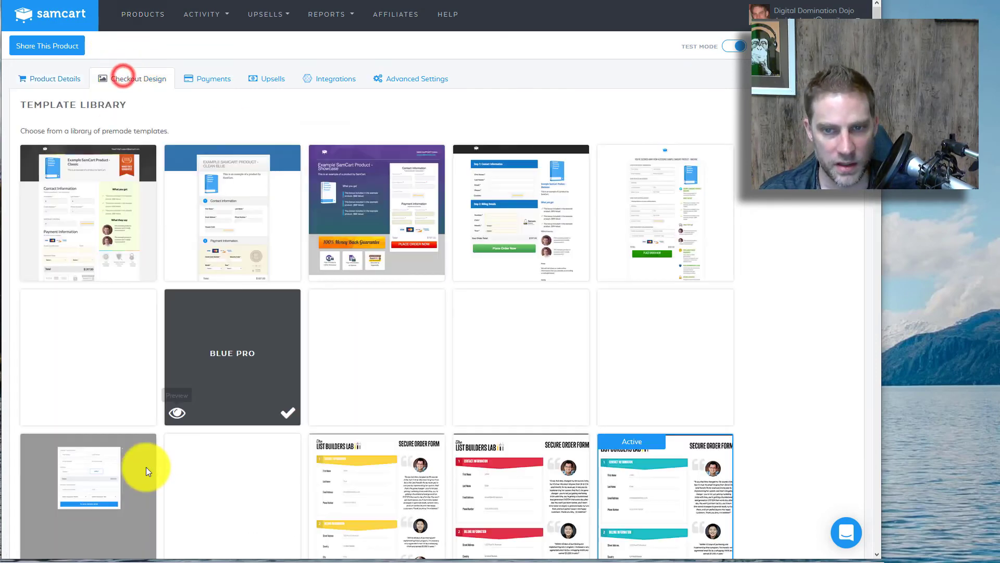
{"action": "scroll", "coordinate": [417, 375], "scroll_direction": "down", "scroll_amount": 2}
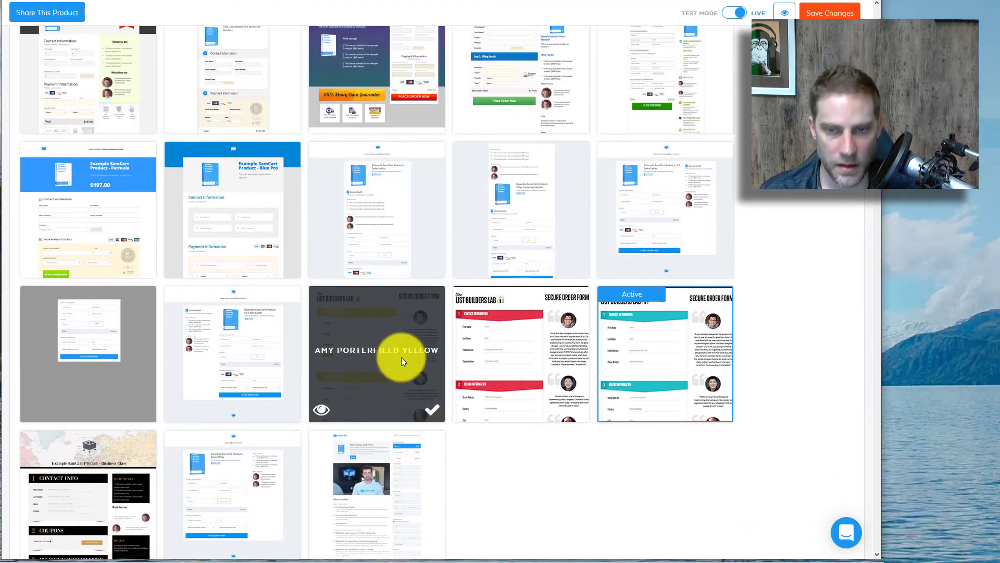
{"action": "scroll", "coordinate": [401, 357], "scroll_direction": "up", "scroll_amount": 1}
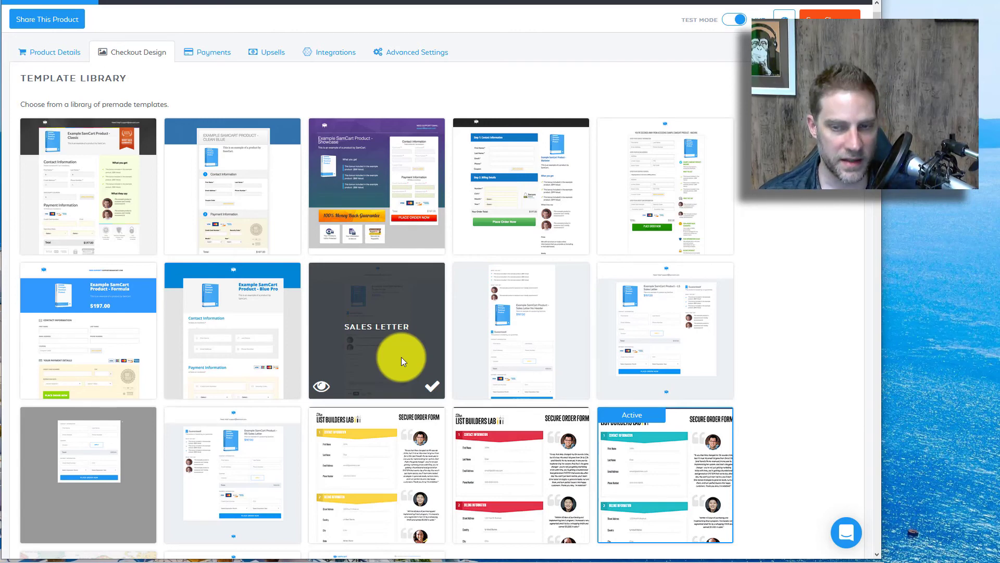
{"action": "scroll", "coordinate": [401, 358], "scroll_direction": "up", "scroll_amount": 1}
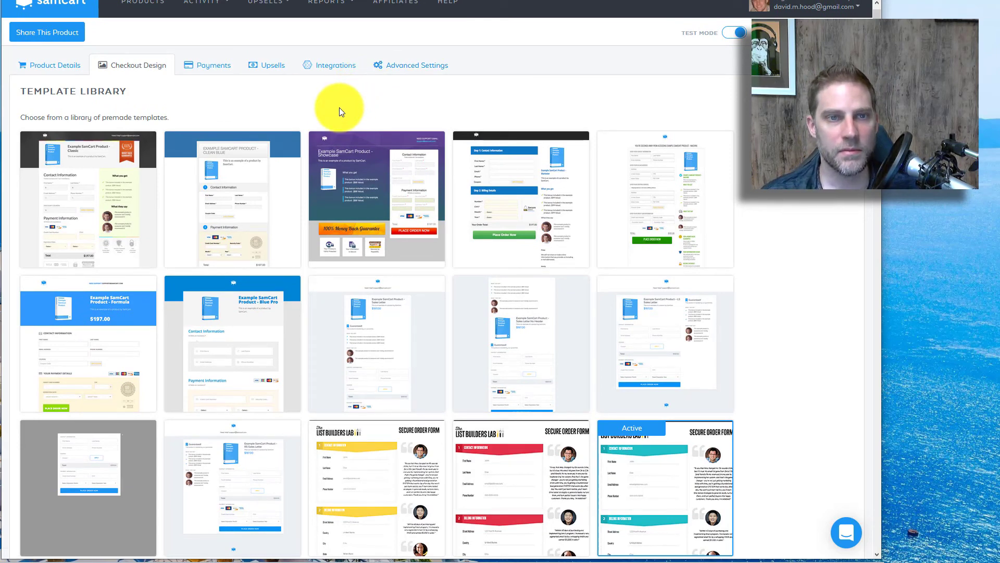
{"action": "scroll", "coordinate": [316, 111], "scroll_direction": "up", "scroll_amount": 1}
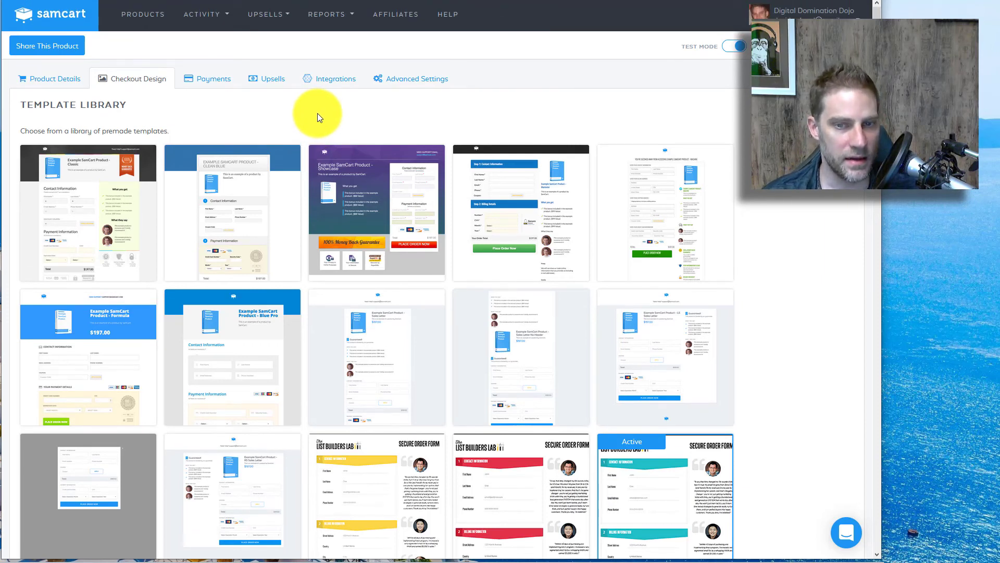
{"action": "mouse_move", "coordinate": [258, 236]}
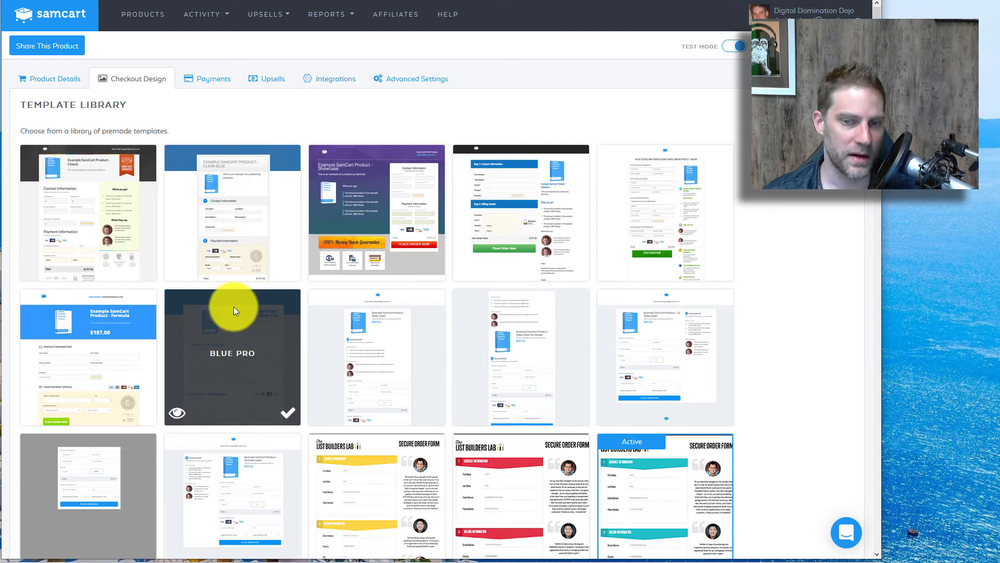
{"action": "scroll", "coordinate": [233, 306], "scroll_direction": "down", "scroll_amount": 5}
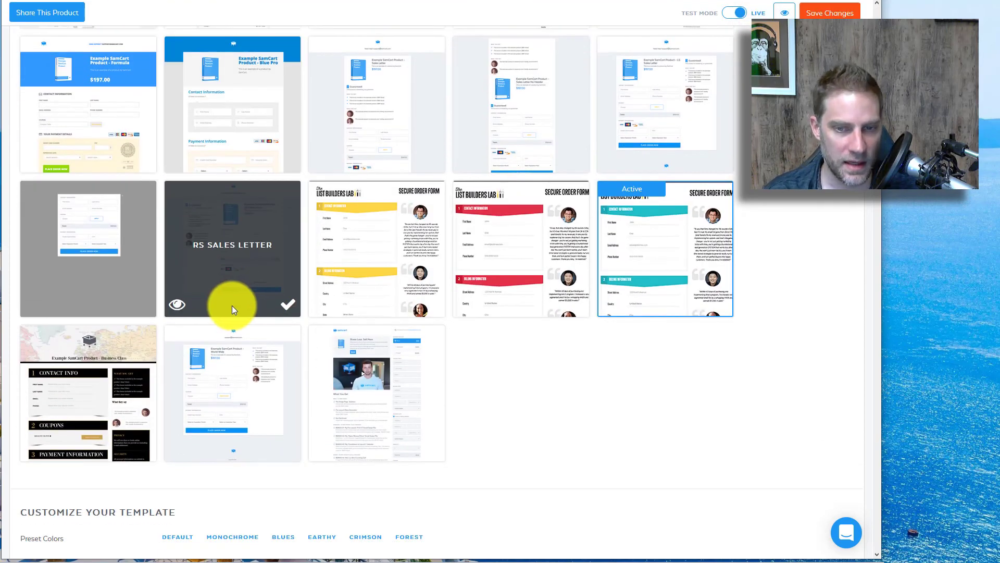
{"action": "scroll", "coordinate": [230, 308], "scroll_direction": "up", "scroll_amount": 5}
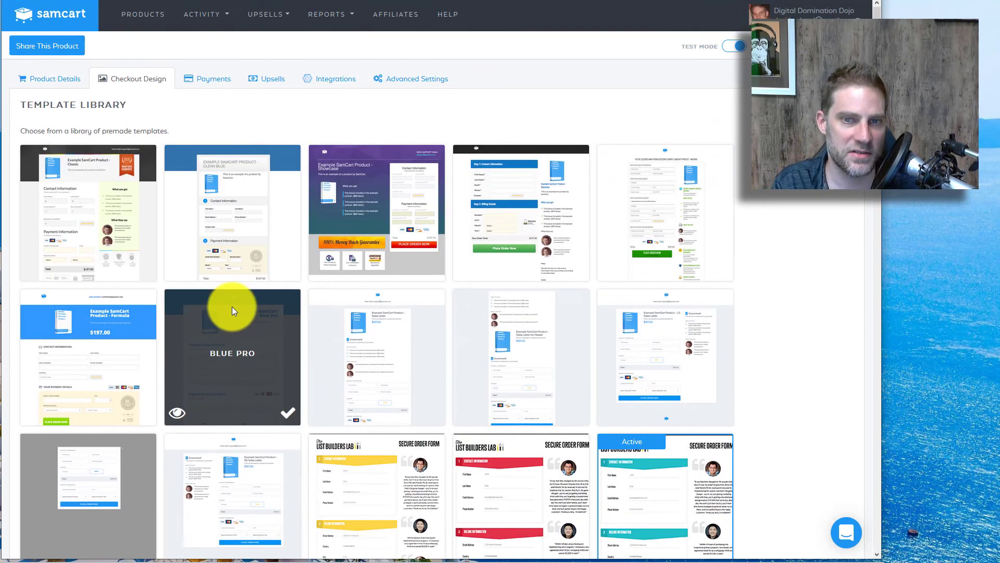